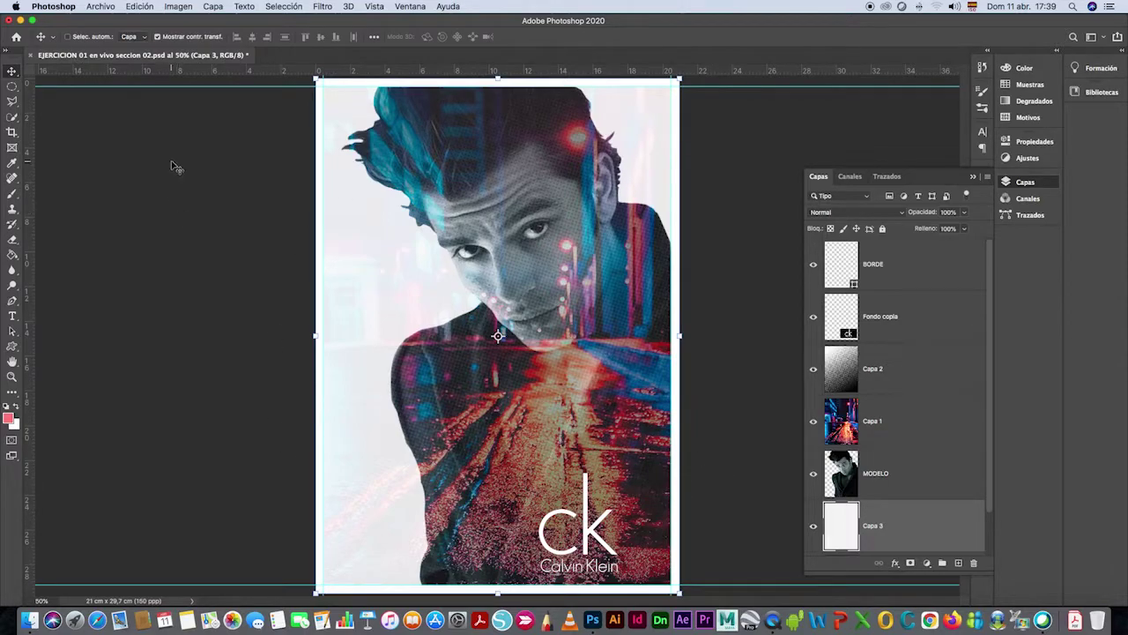
Create a new A4 portrait document, 210 x 297 mm at 150 ppi, RGB, white background
click(104, 12)
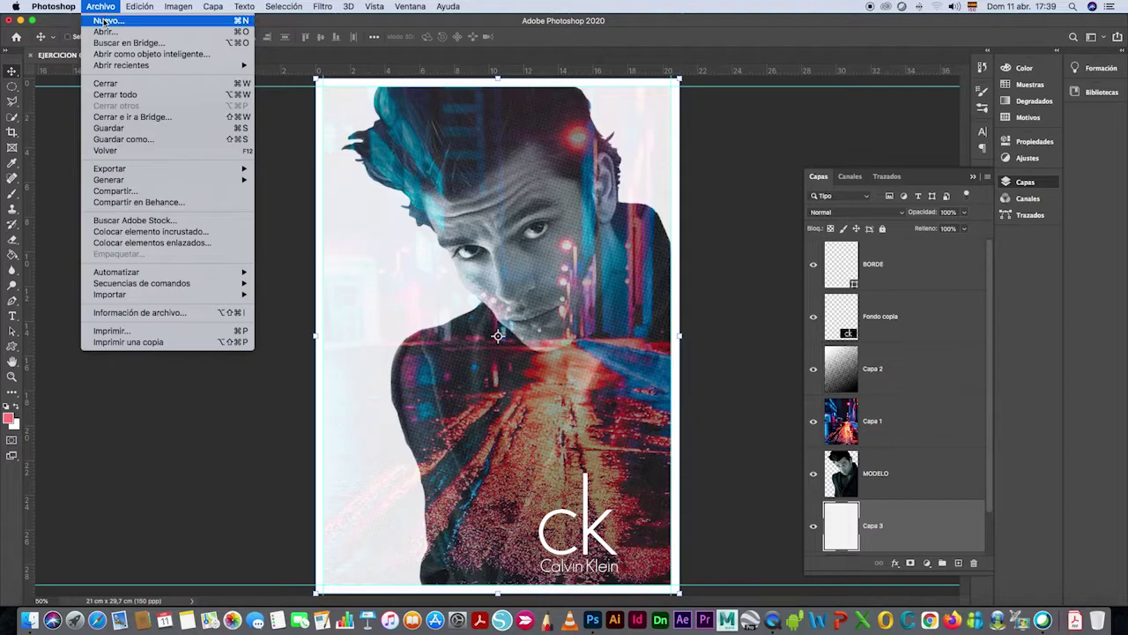
key(Escape)
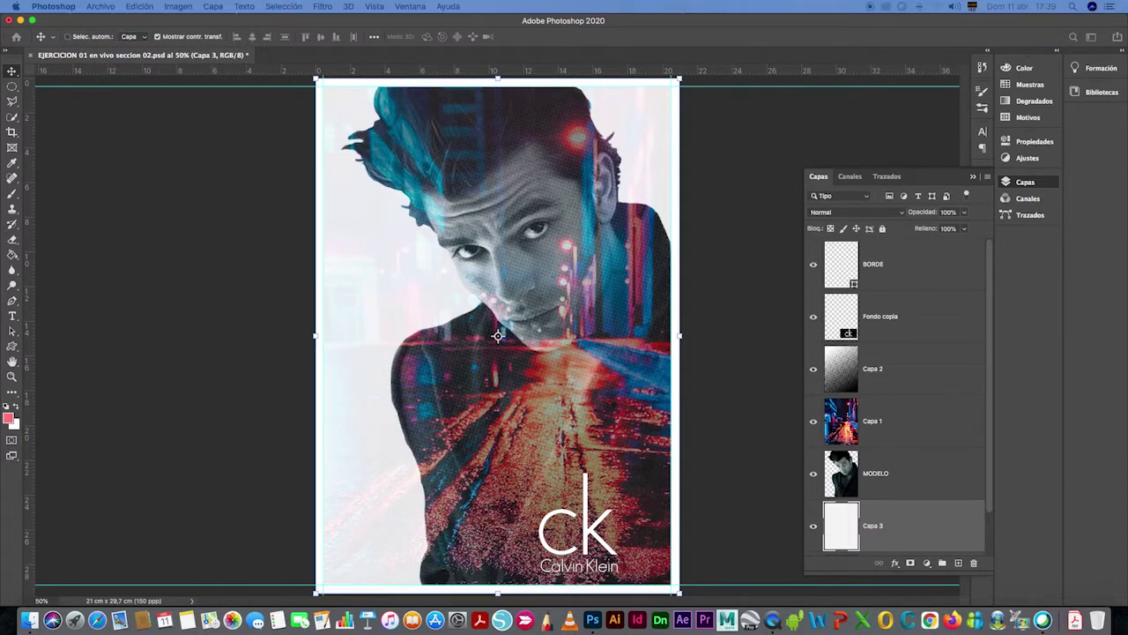
key(super+n)
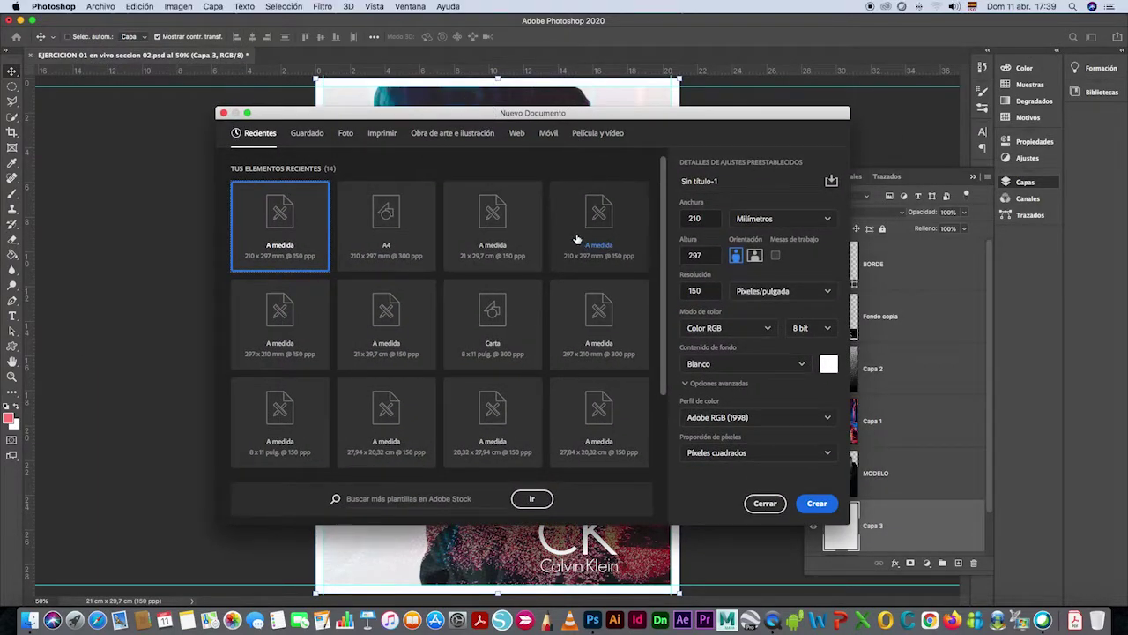
click(382, 135)
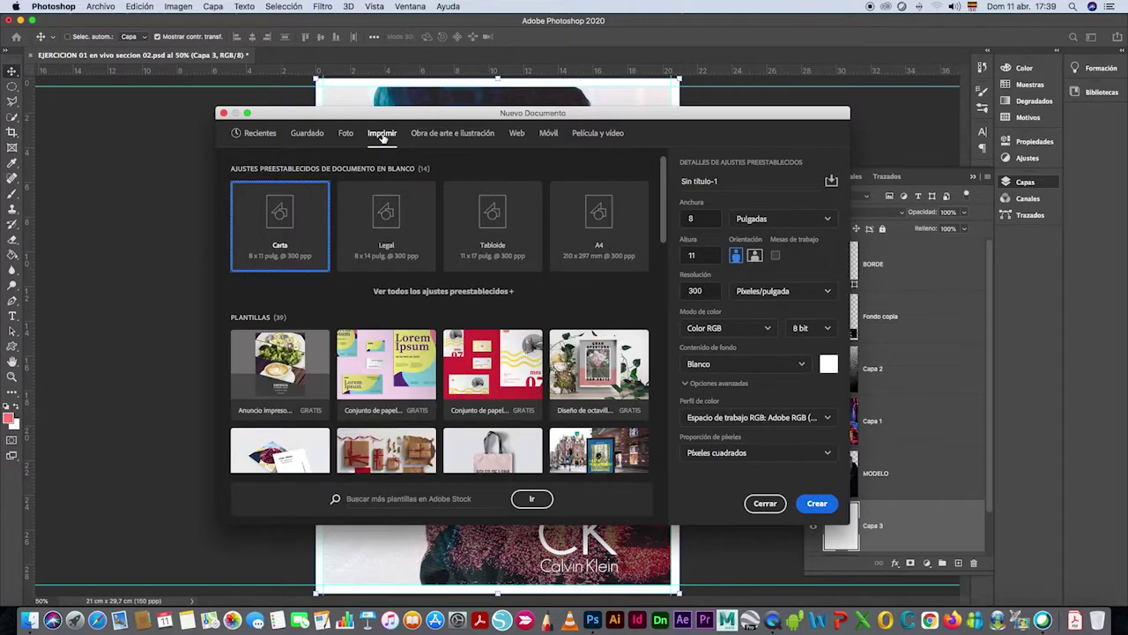
click(599, 236)
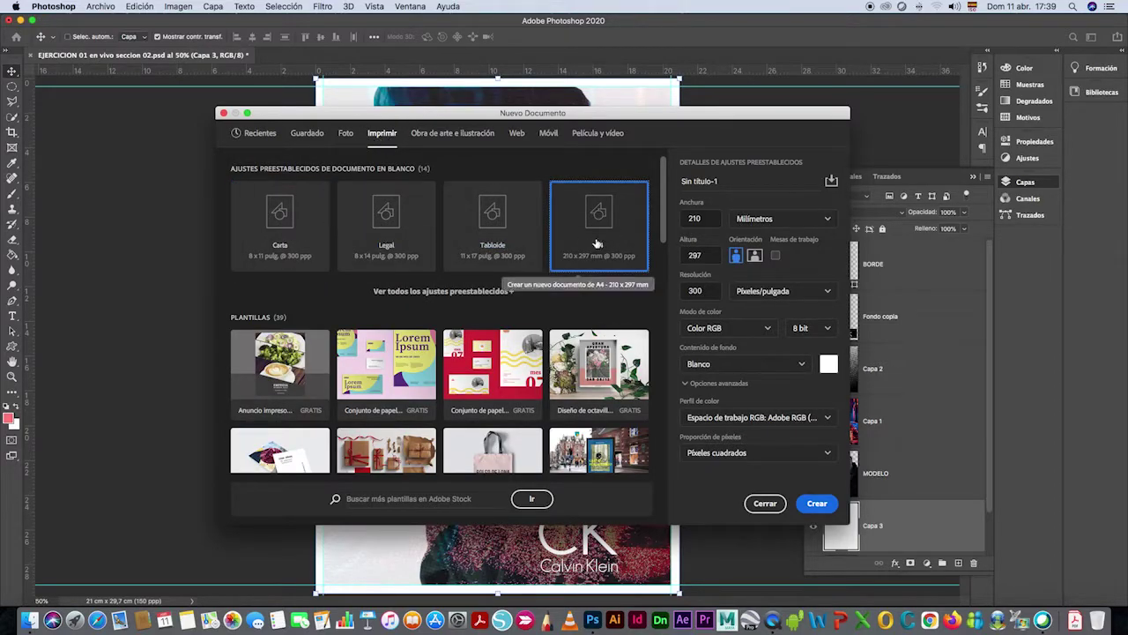
click(737, 256)
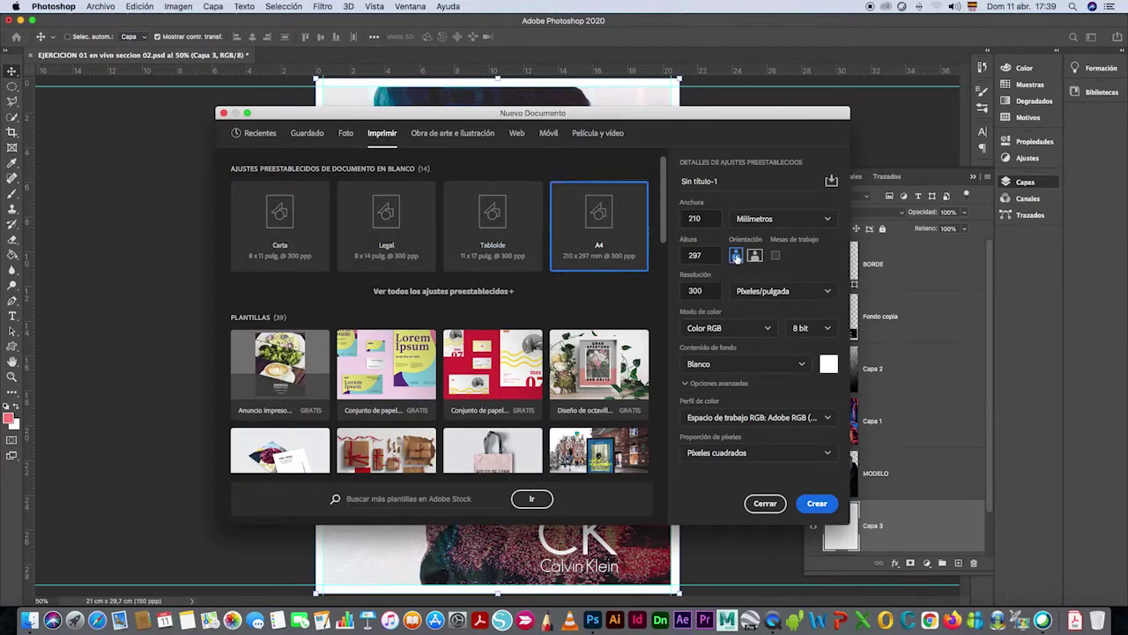
double_click(698, 293)
text(150)
click(766, 331)
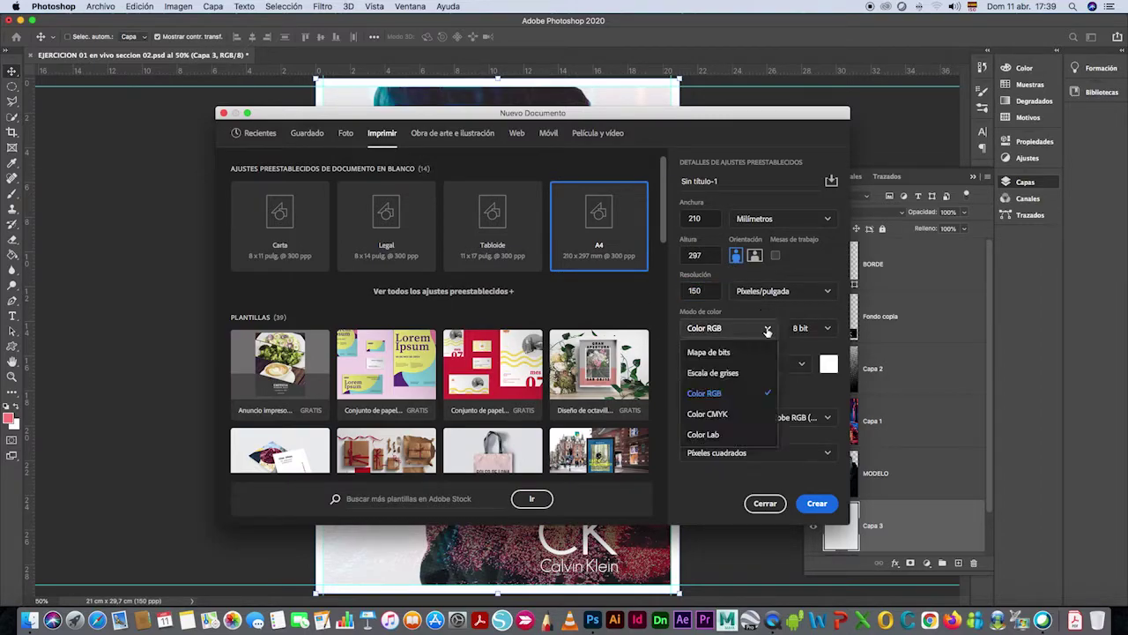
click(719, 398)
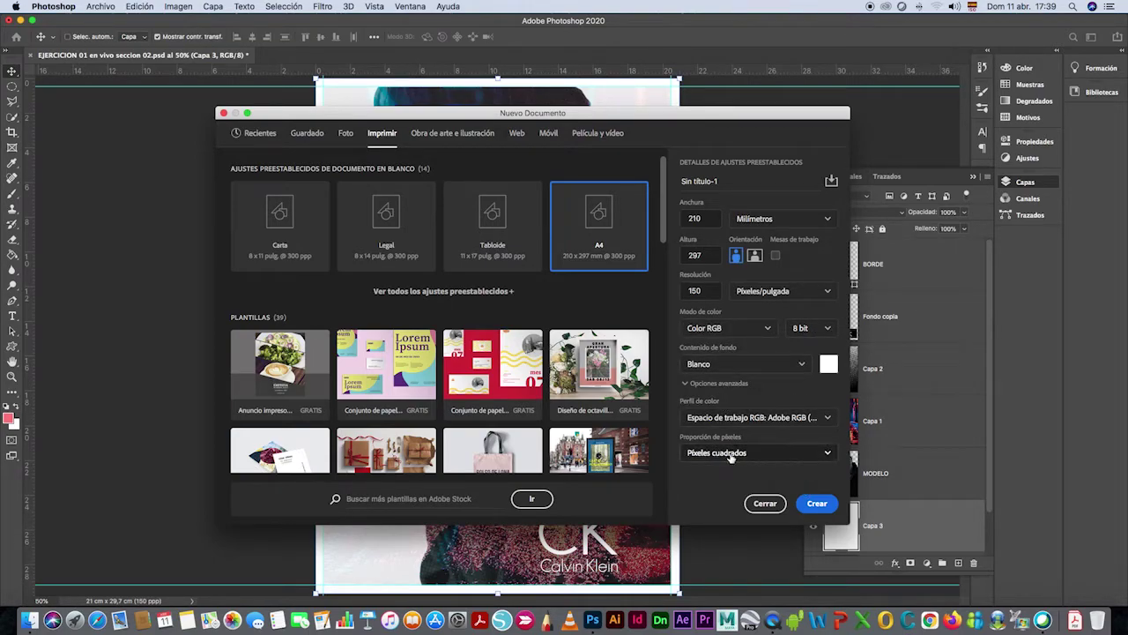
click(818, 503)
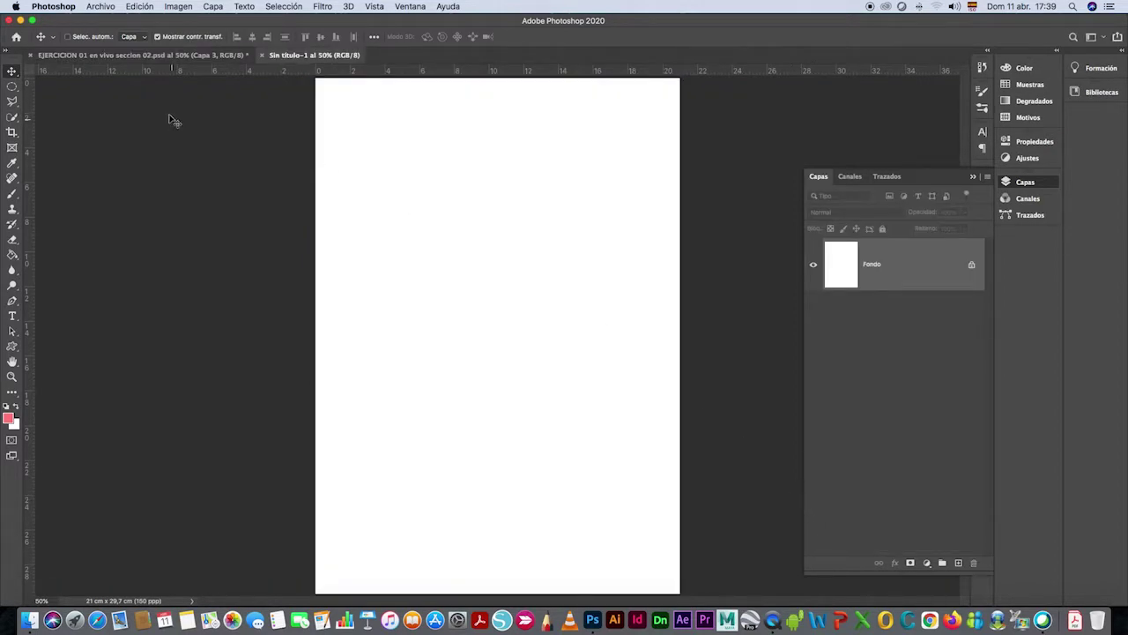
click(102, 7)
Save the blank A4 file to the computer as EJERCICIO_EN_VIVO_01 in '01 ejercicio'
click(123, 139)
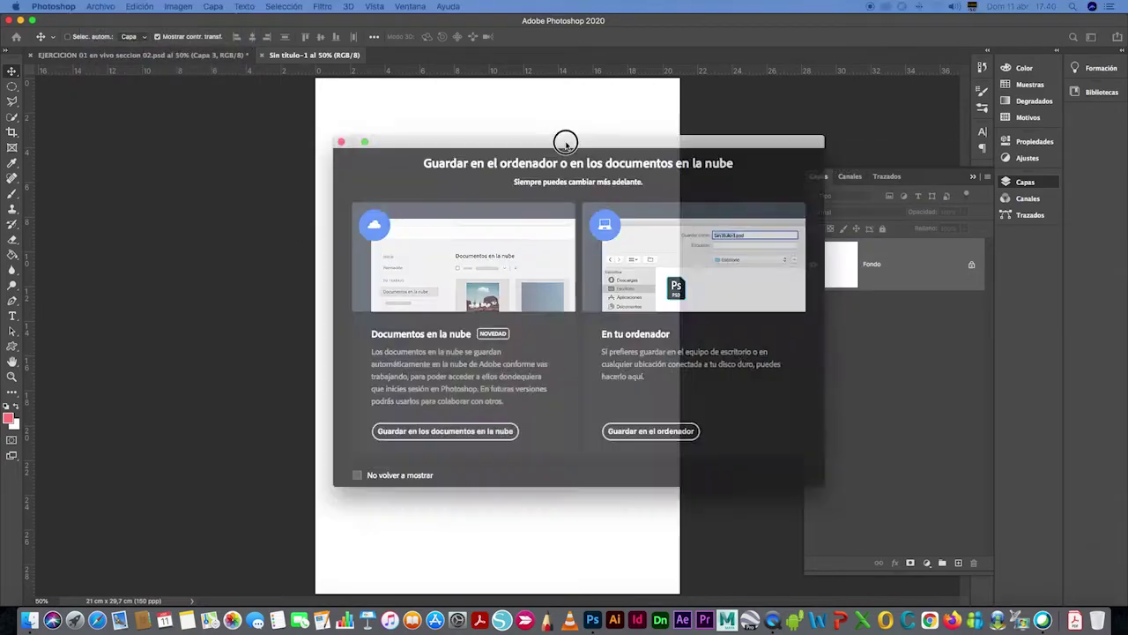
click(594, 438)
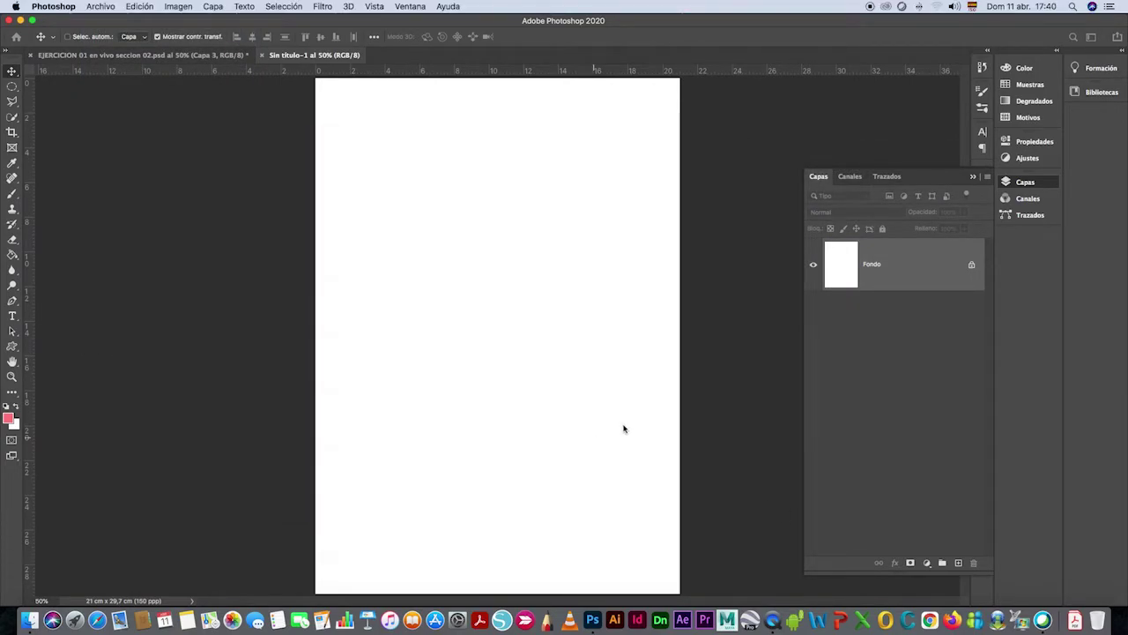
click(564, 100)
click(555, 111)
click(574, 55)
text(EJERCICIO_EN)
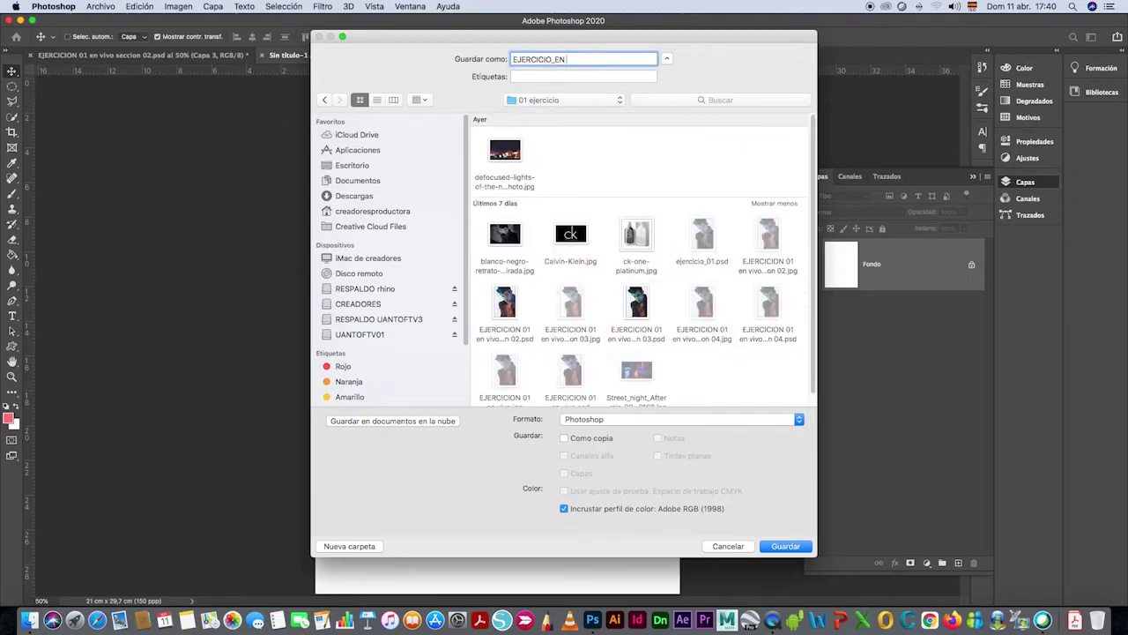
text(_VIVO_01)
click(785, 546)
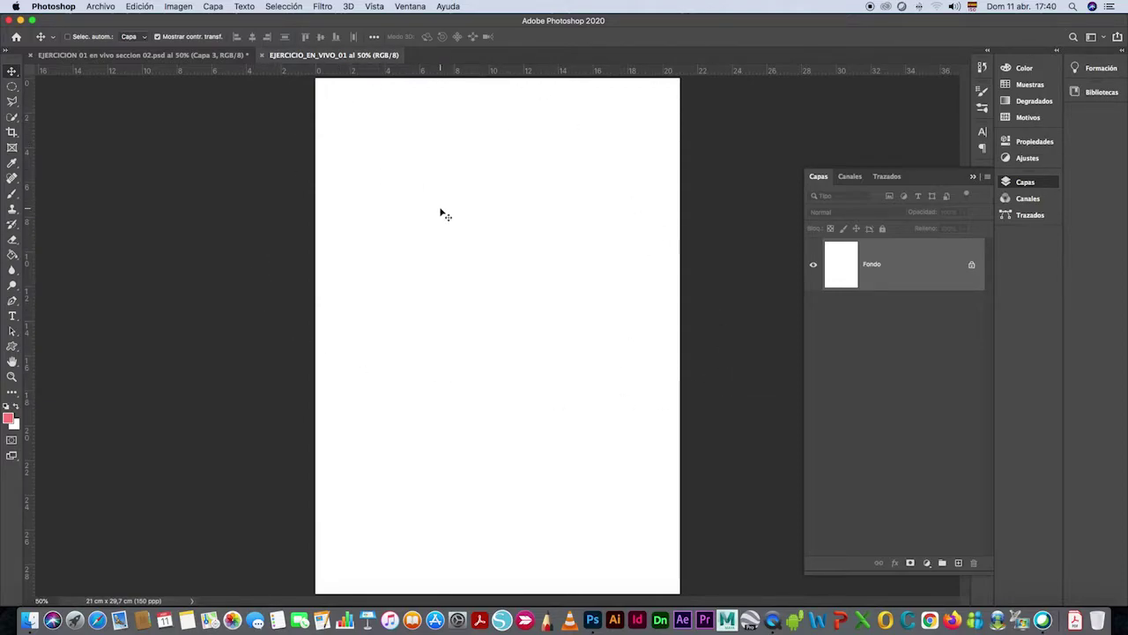
click(101, 7)
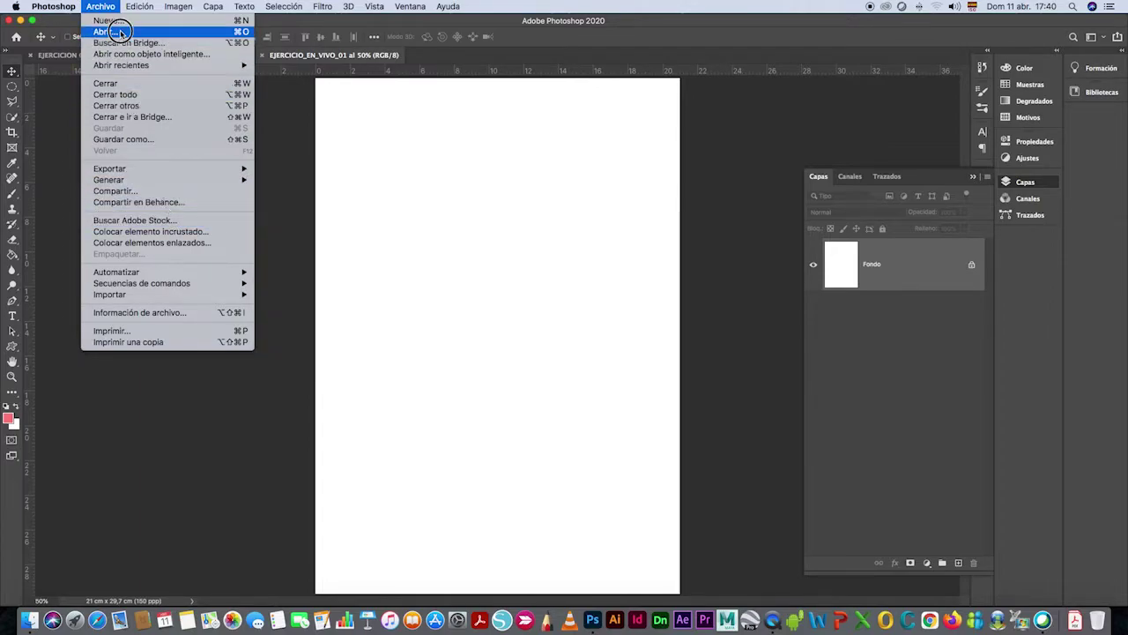
Open the portrait, Calvin-Klein logo and Street_night images together, accepting the colour profile prompt
click(546, 320)
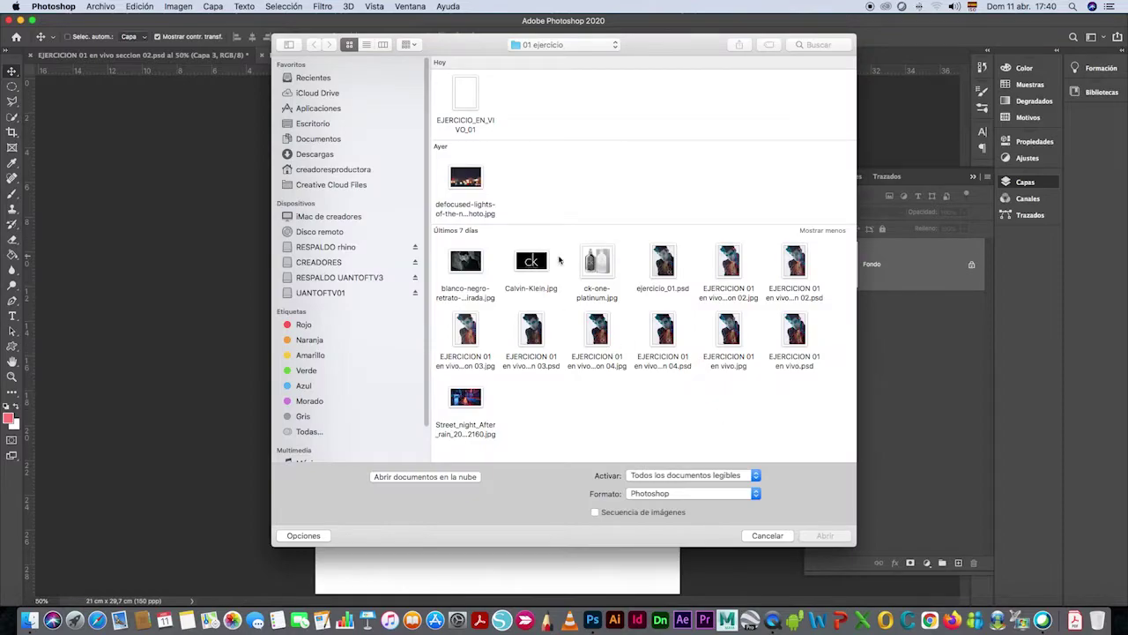
drag(559, 260, 481, 269)
super+click(465, 401)
click(814, 536)
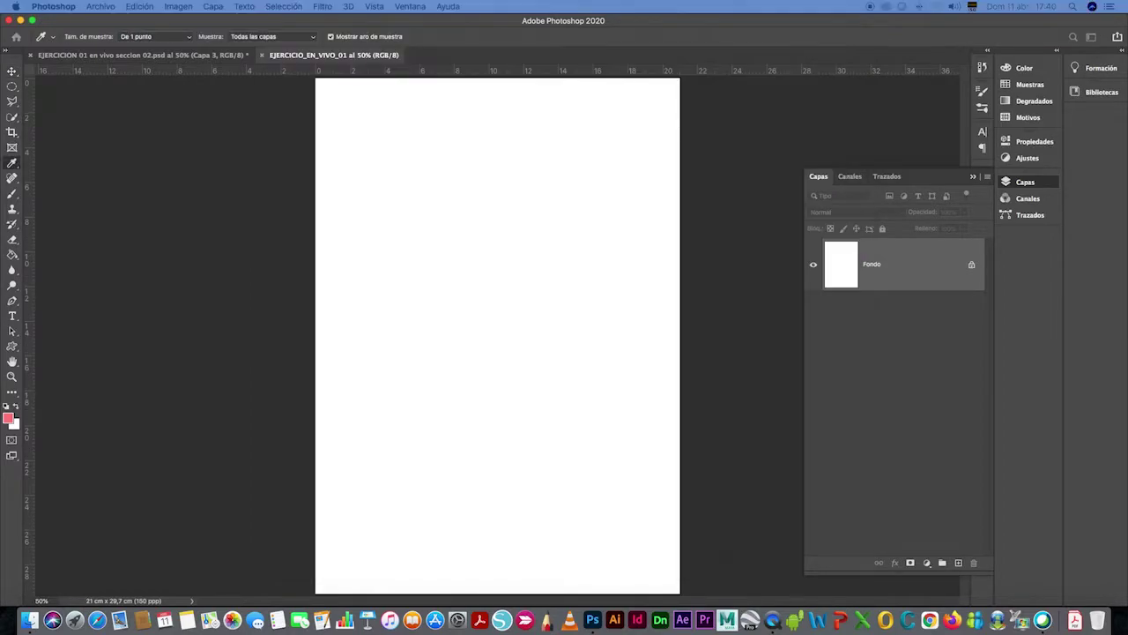
click(713, 502)
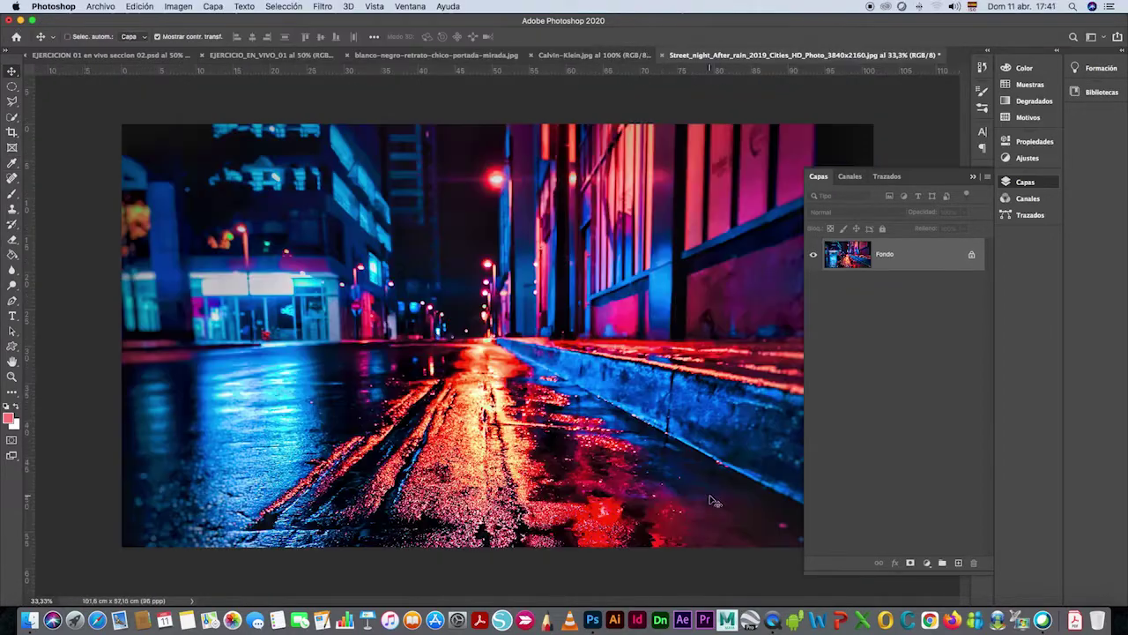
Browse the open document tabs, ending on the black-and-white portrait
click(586, 58)
click(440, 59)
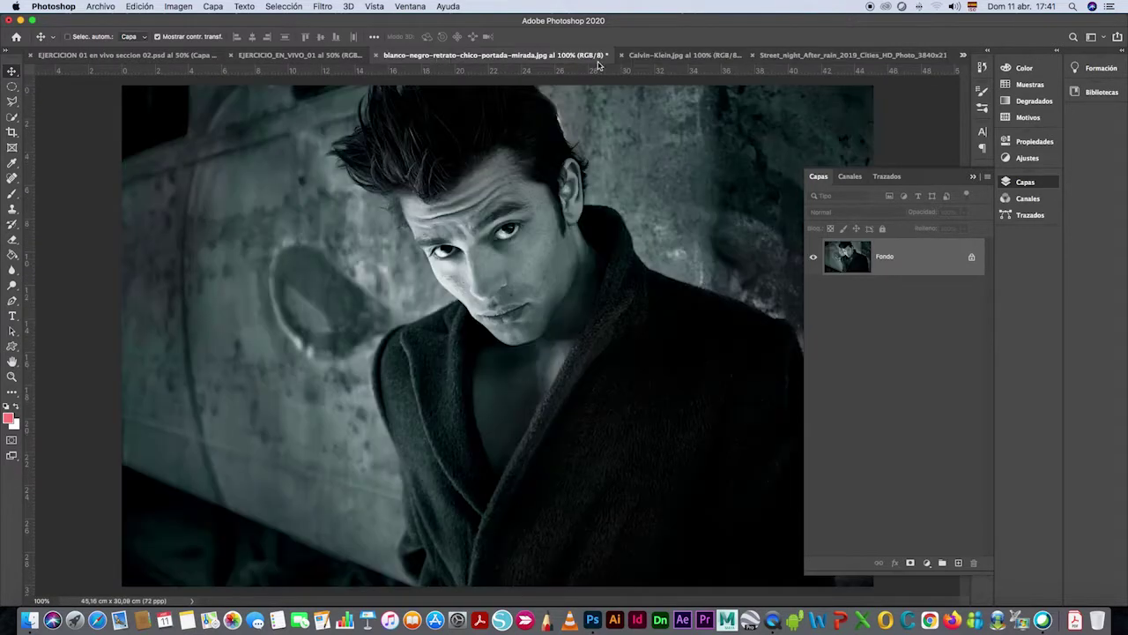
click(652, 54)
click(807, 57)
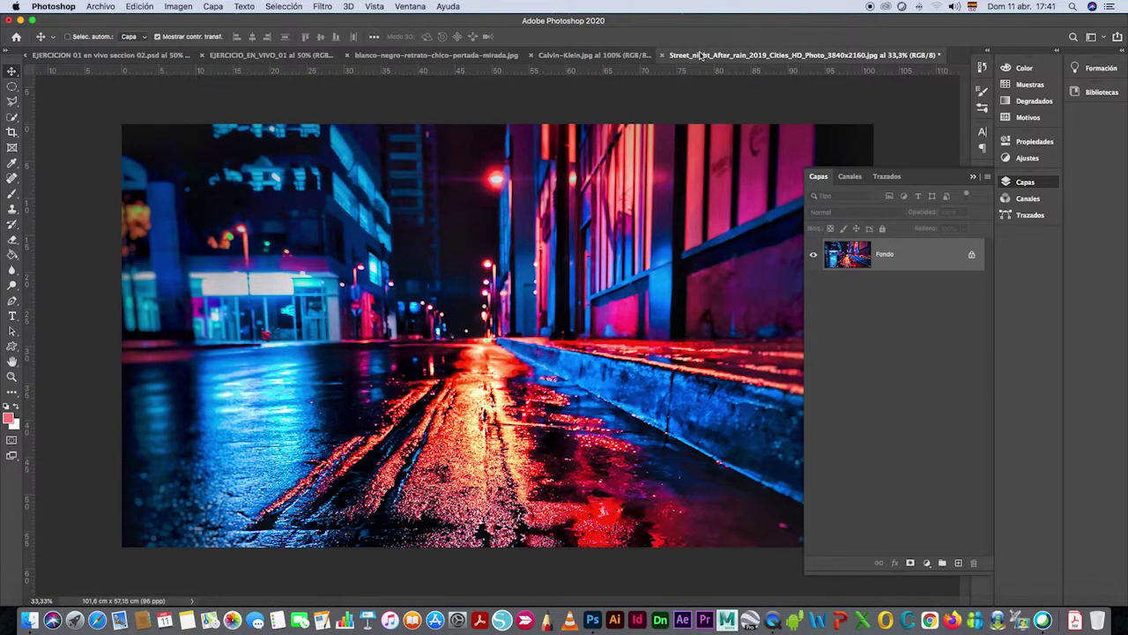
click(586, 55)
click(453, 57)
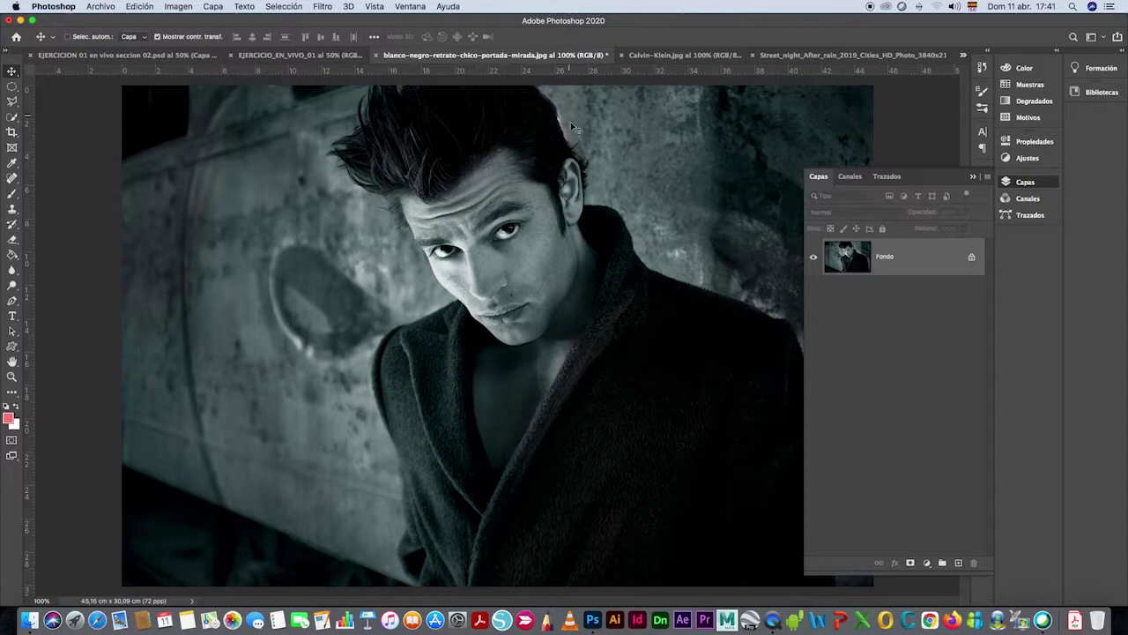
click(289, 56)
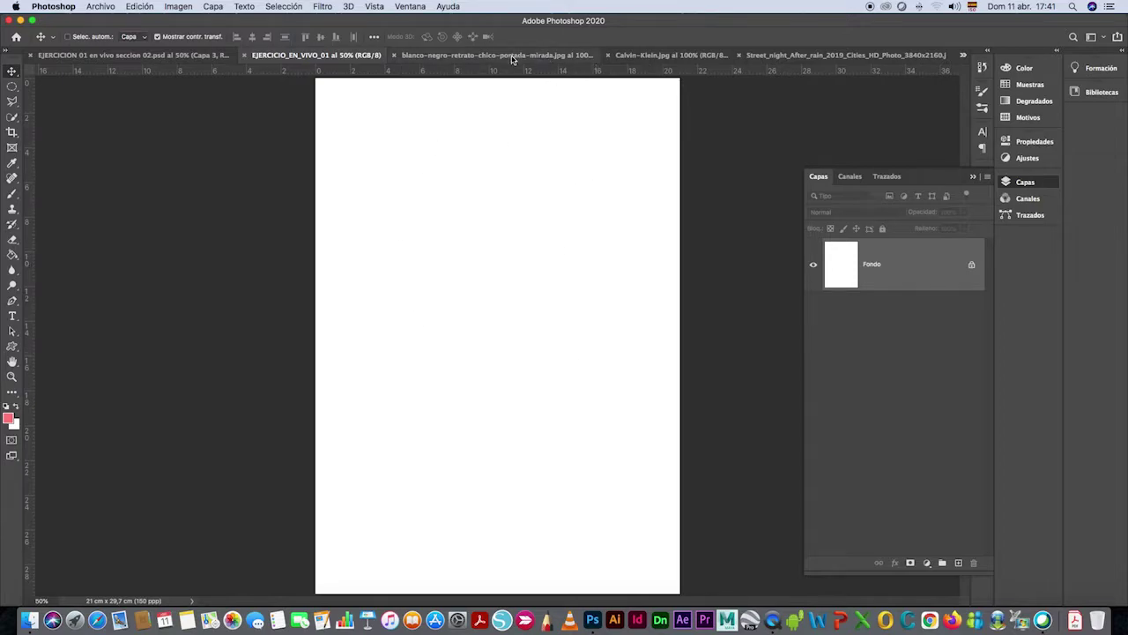
click(514, 56)
click(663, 56)
click(480, 56)
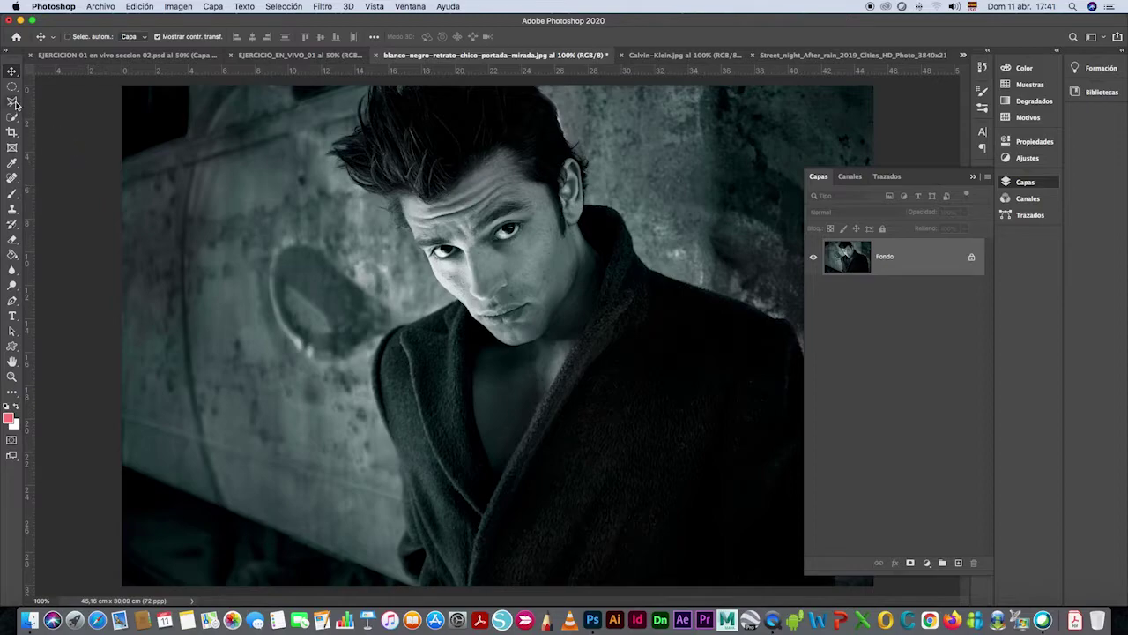
click(15, 103)
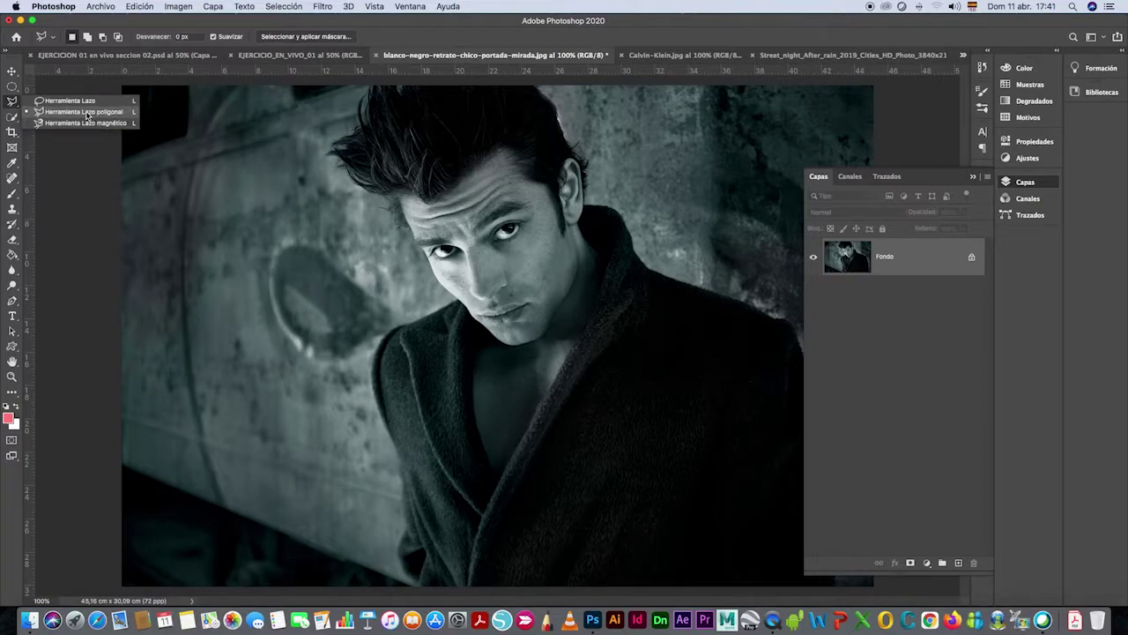
Zoom in and begin a freehand lasso along the robe, shoulder and face outline
click(86, 114)
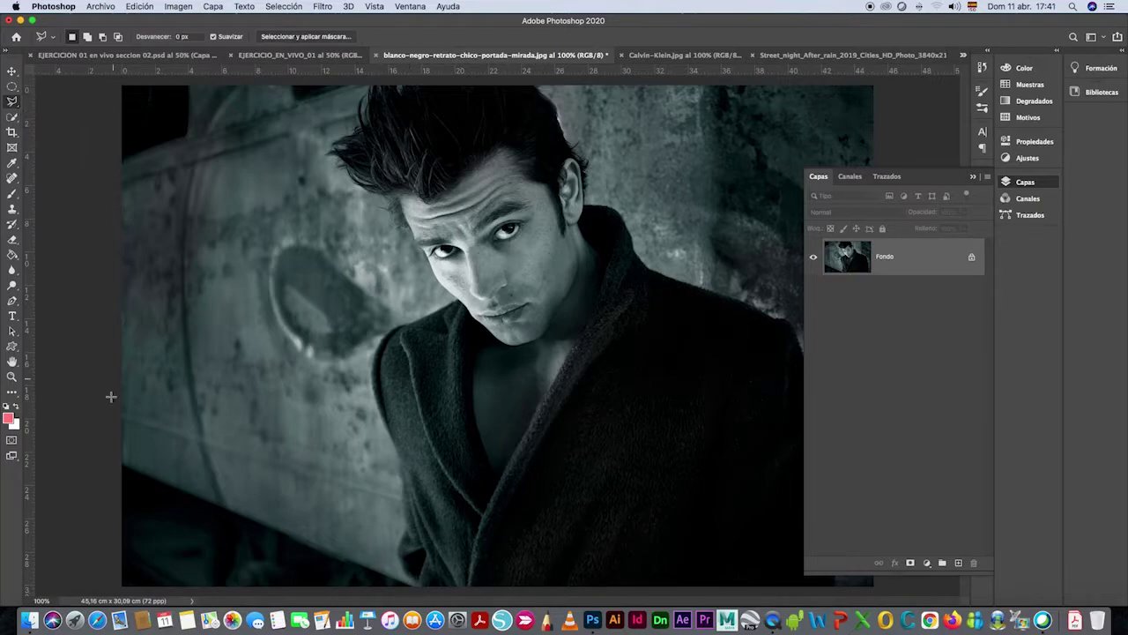
key(z)
click(109, 396)
key(l)
mouse_move(346, 542)
mouse_down()
mouse_move(293, 263)
mouse_move(204, 120)
mouse_up()
scroll(282, 211, up, 5)
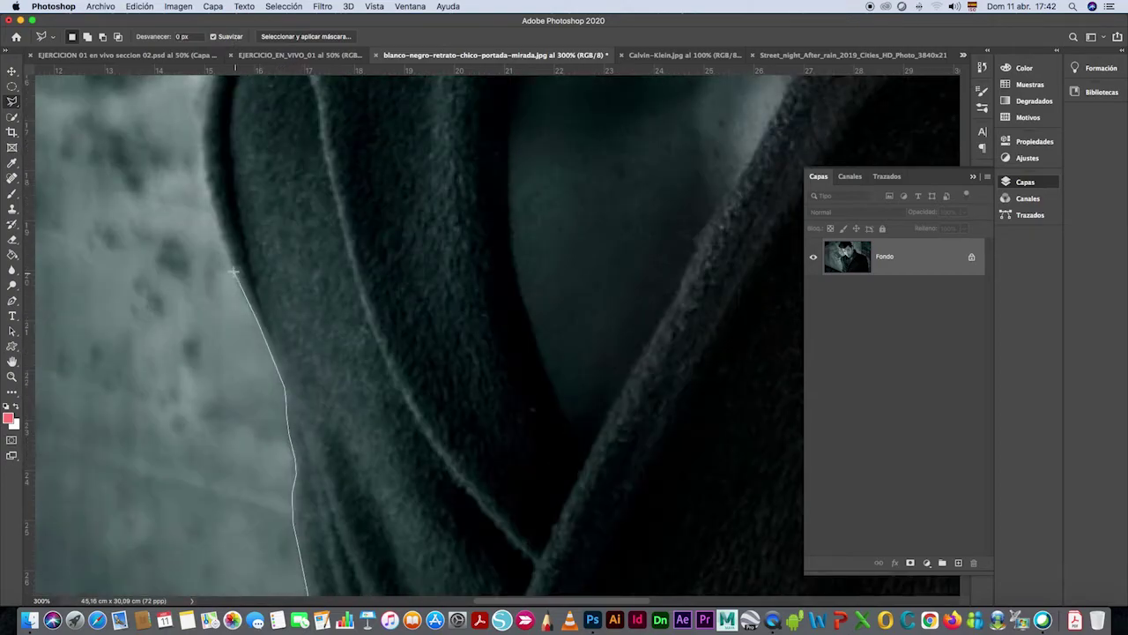
scroll(204, 120, up, 5)
drag(204, 120, 460, 188)
scroll(388, 75, up, 5)
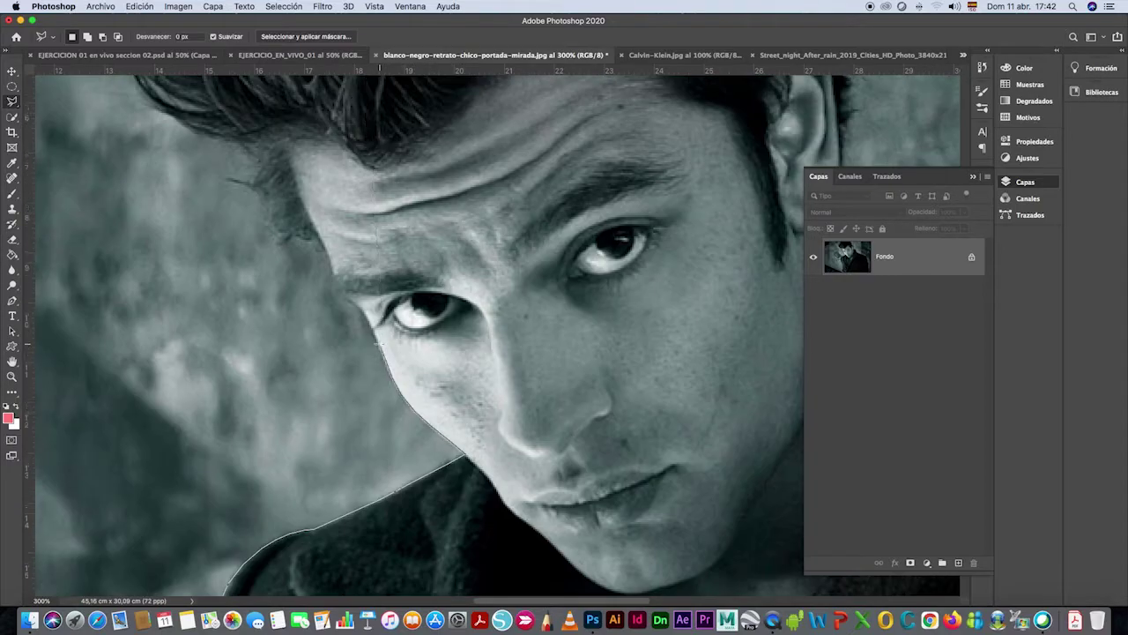
mouse_move(387, 76)
mouse_down()
mouse_move(272, 240)
mouse_move(252, 192)
mouse_move(147, 106)
mouse_up()
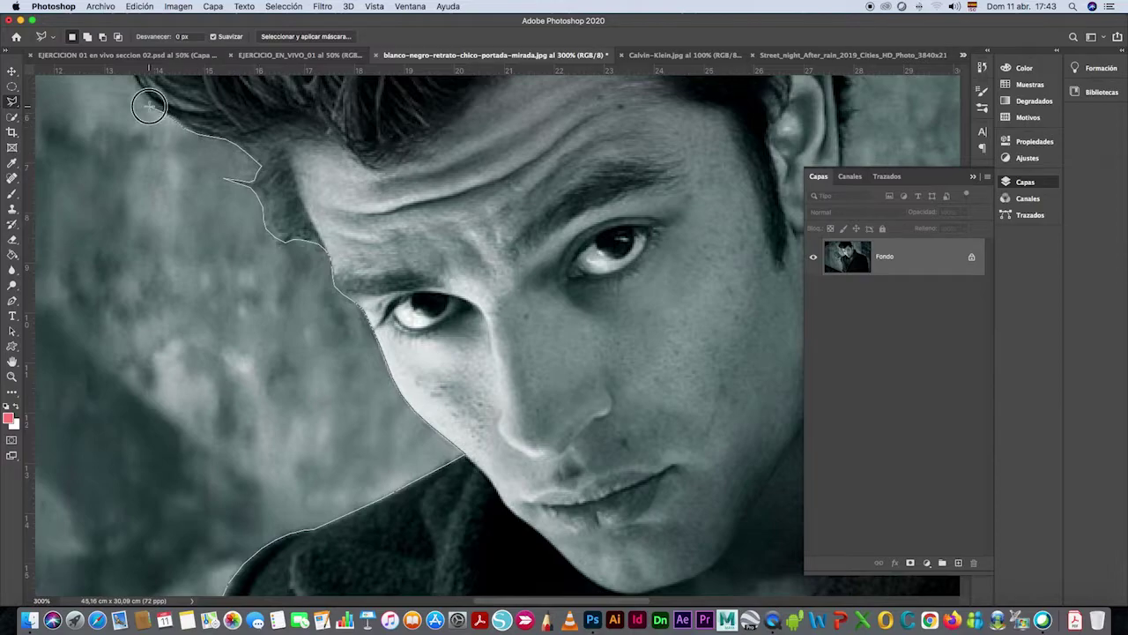
Continue the lasso around the hair, ear, shoulder and jacket edge to close the selection
scroll(146, 106, up, 5)
mouse_move(131, 295)
mouse_down()
mouse_move(94, 257)
mouse_move(88, 201)
mouse_move(131, 199)
mouse_move(79, 194)
mouse_move(163, 135)
mouse_up()
scroll(163, 135, up, 4)
mouse_move(156, 221)
mouse_down()
mouse_move(167, 198)
mouse_move(699, 182)
mouse_move(760, 253)
mouse_move(797, 357)
mouse_up()
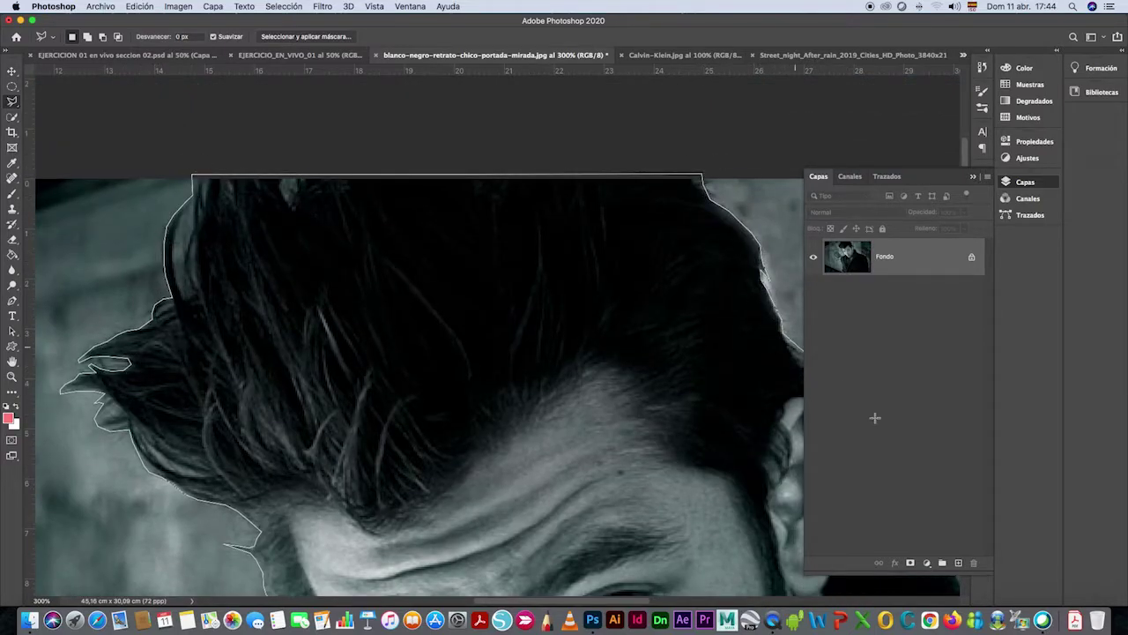
scroll(798, 357, right, 4)
mouse_move(632, 357)
mouse_down()
mouse_move(661, 340)
mouse_move(652, 379)
mouse_move(687, 407)
mouse_move(685, 447)
mouse_move(745, 545)
mouse_up()
scroll(744, 544, down, 4)
scroll(669, 458, right, 4)
mouse_move(670, 458)
mouse_down()
mouse_move(599, 359)
mouse_move(652, 458)
mouse_up()
scroll(652, 458, down, 5)
scroll(652, 459, right, 6)
drag(379, 251, 740, 391)
scroll(741, 391, right, 5)
mouse_move(524, 387)
mouse_down()
mouse_move(567, 396)
mouse_move(705, 608)
mouse_move(697, 385)
mouse_move(12, 548)
mouse_move(202, 538)
mouse_up()
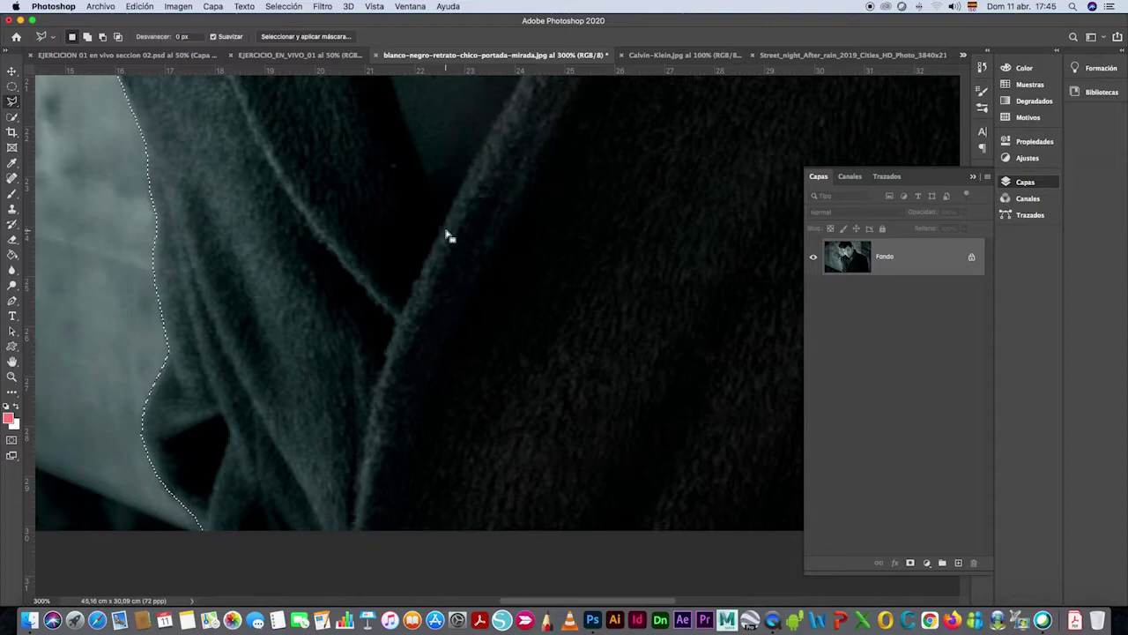
Inspect the traced selection up close, then duplicate the Fondo layer as Fondo copia
scroll(449, 234, up, 5)
scroll(449, 234, up, 5)
scroll(448, 234, up, 3)
scroll(448, 234, up, 3)
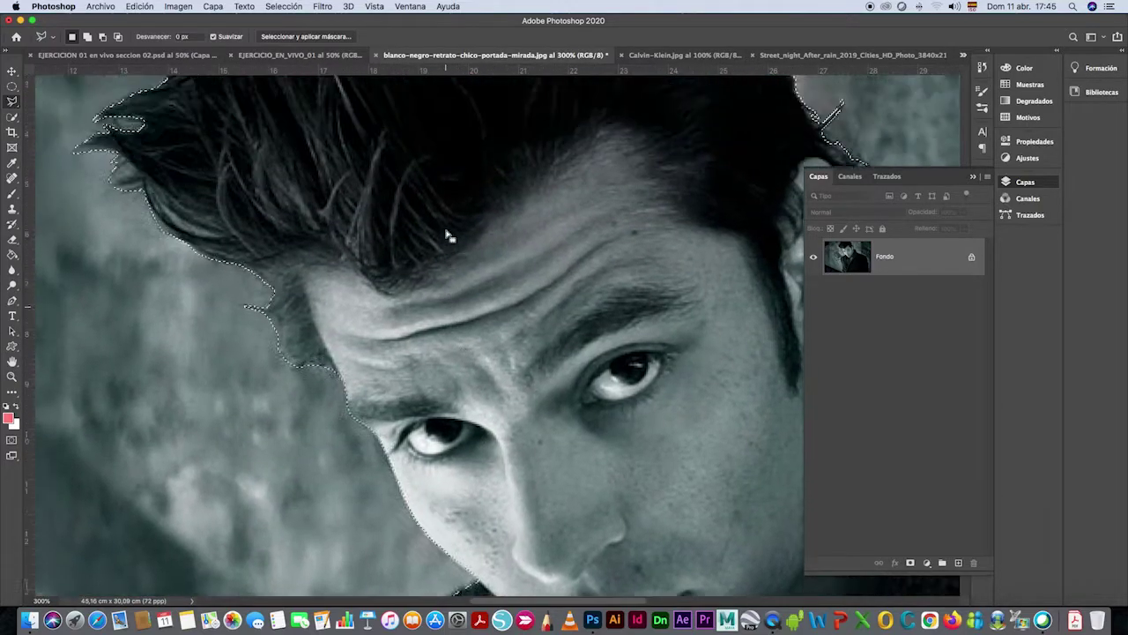
scroll(449, 234, up, 4)
scroll(449, 234, up, 1)
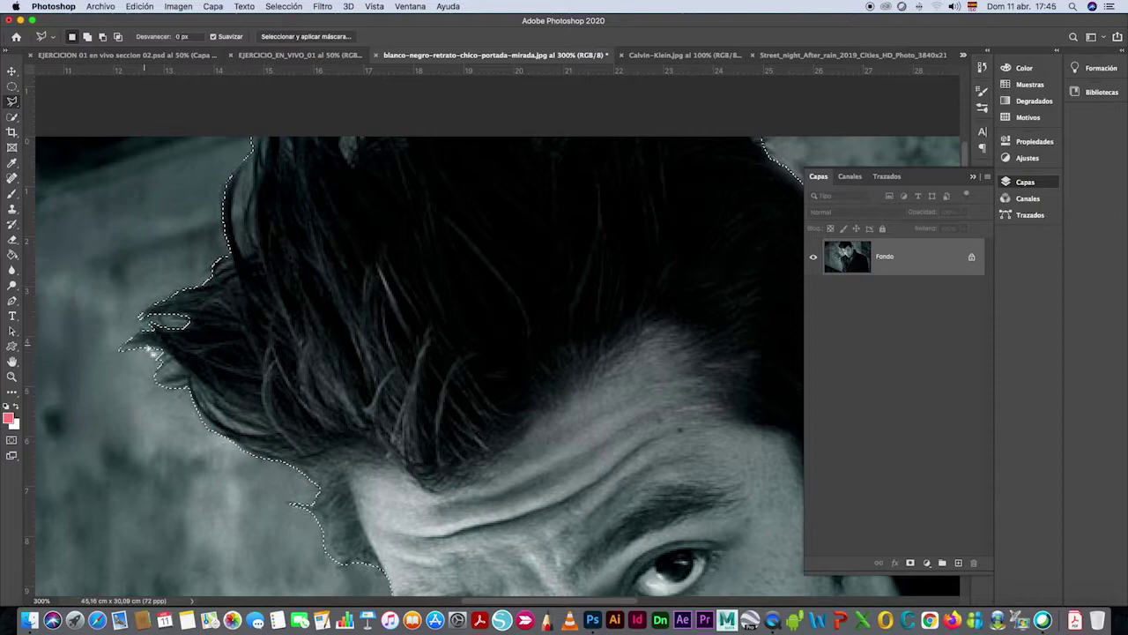
scroll(466, 473, down, 3)
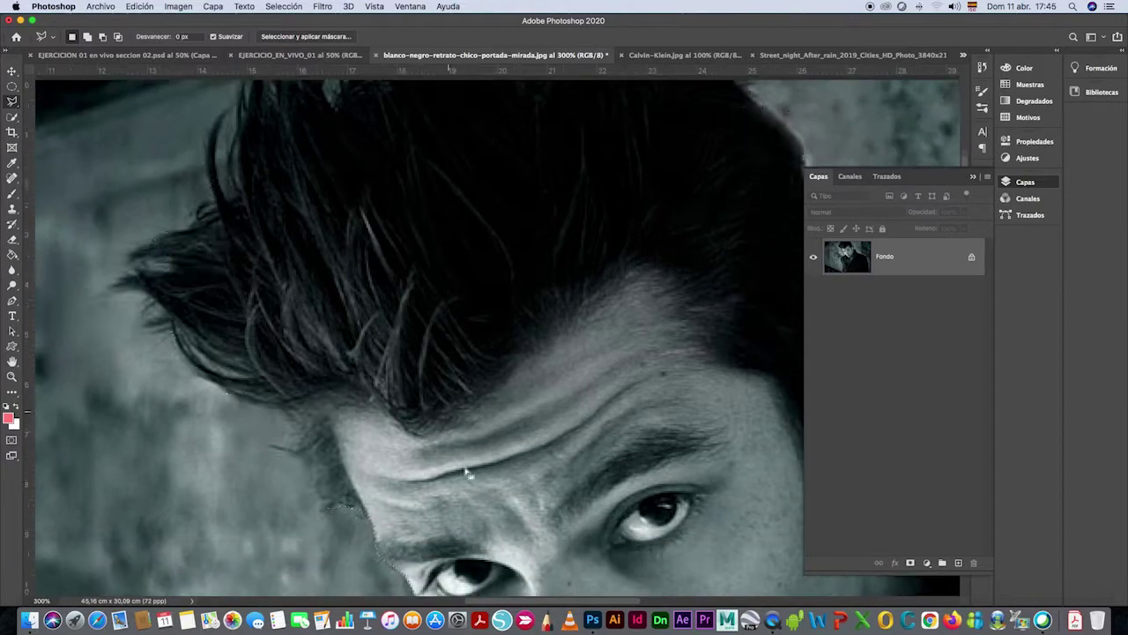
scroll(467, 473, right, 3)
scroll(467, 473, right, 4)
scroll(466, 474, down, 2)
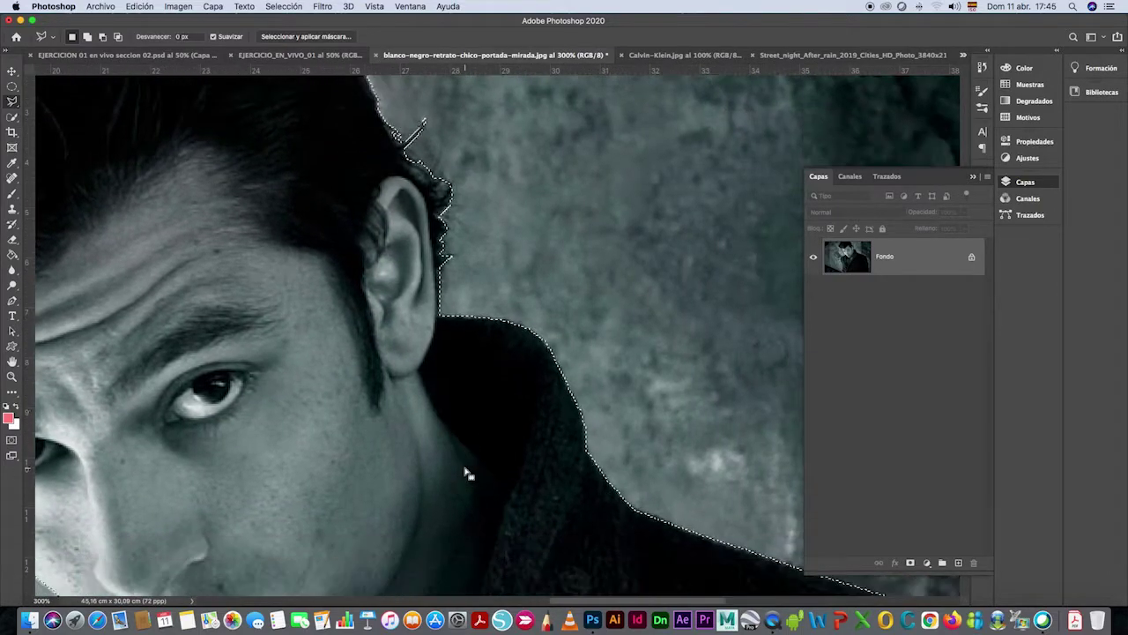
scroll(467, 473, down, 5)
scroll(467, 474, right, 2)
scroll(466, 473, down, 5)
scroll(466, 473, right, 5)
scroll(467, 473, right, 1)
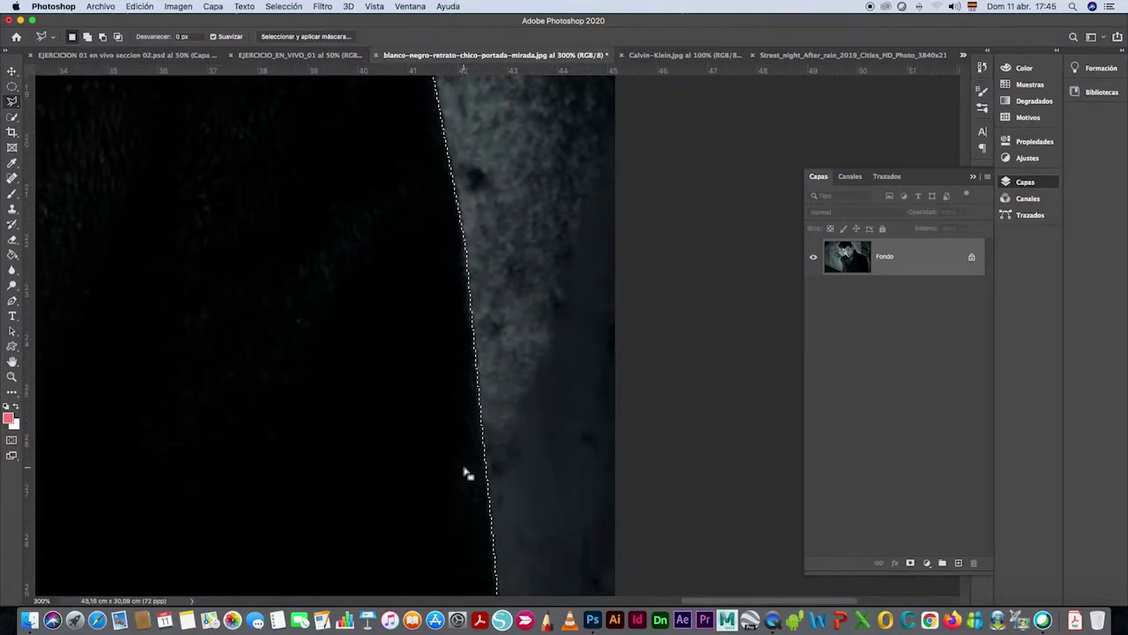
scroll(466, 474, left, 3)
scroll(466, 473, left, 1)
scroll(466, 473, up, 2)
scroll(466, 473, left, 2)
scroll(466, 473, left, 5)
scroll(466, 473, up, 3)
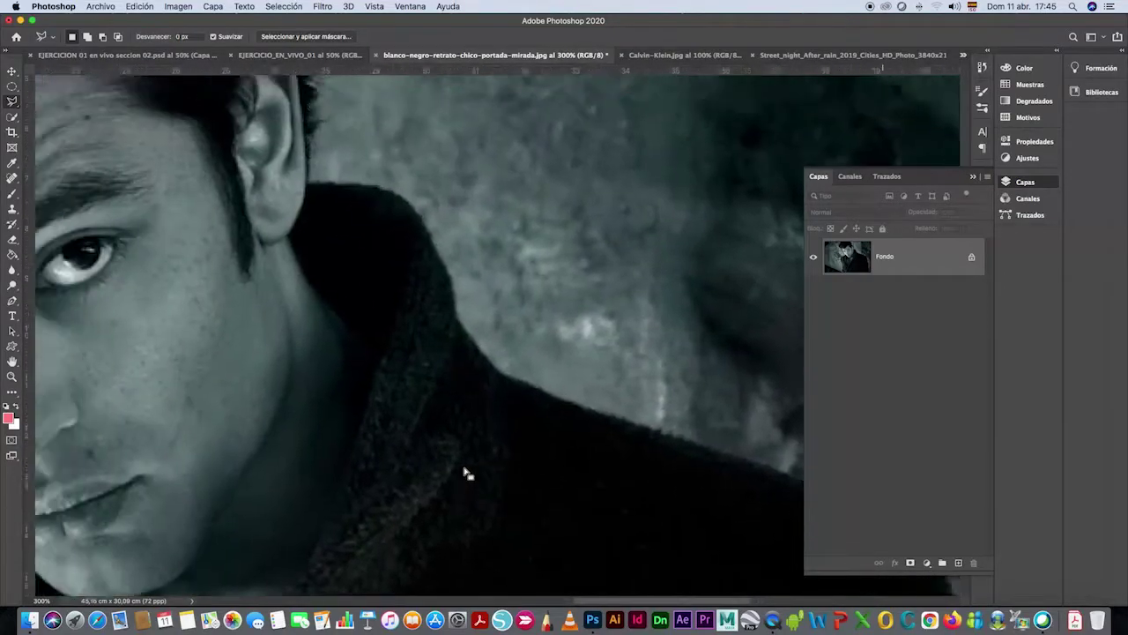
scroll(466, 473, up, 4)
scroll(466, 474, left, 2)
scroll(466, 473, up, 2)
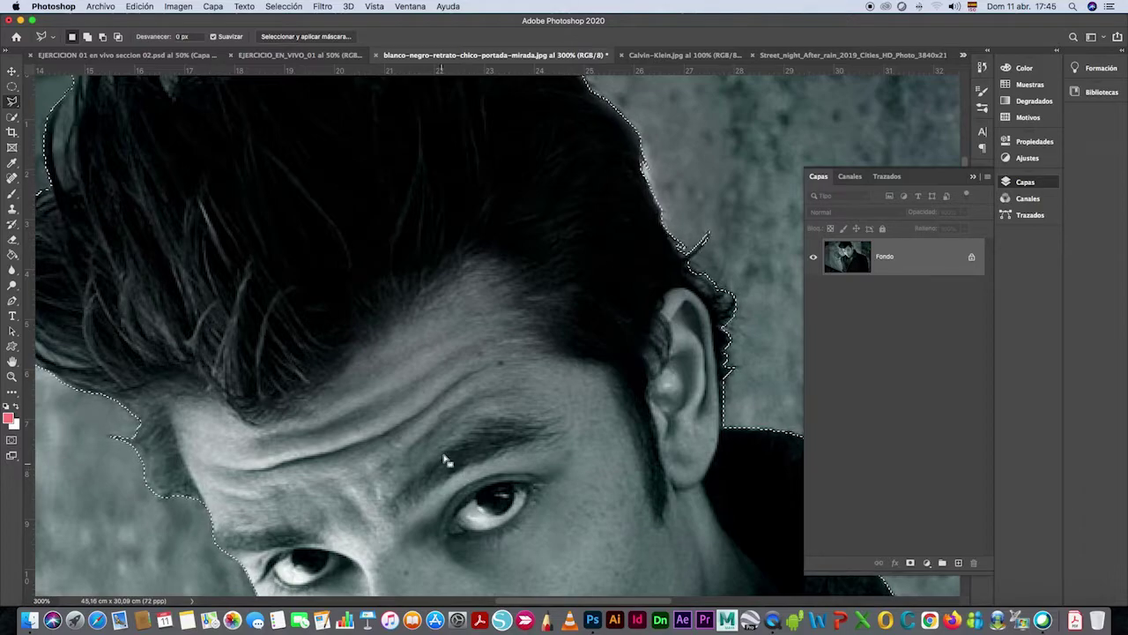
scroll(432, 406, up, 2)
scroll(433, 406, left, 4)
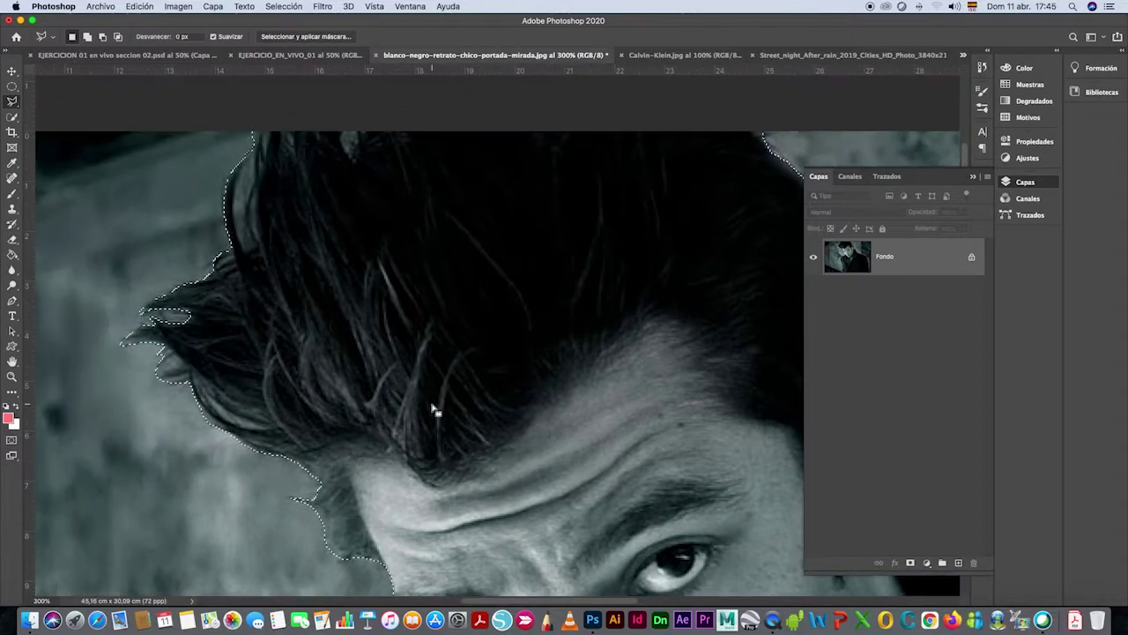
scroll(433, 408, down, 5)
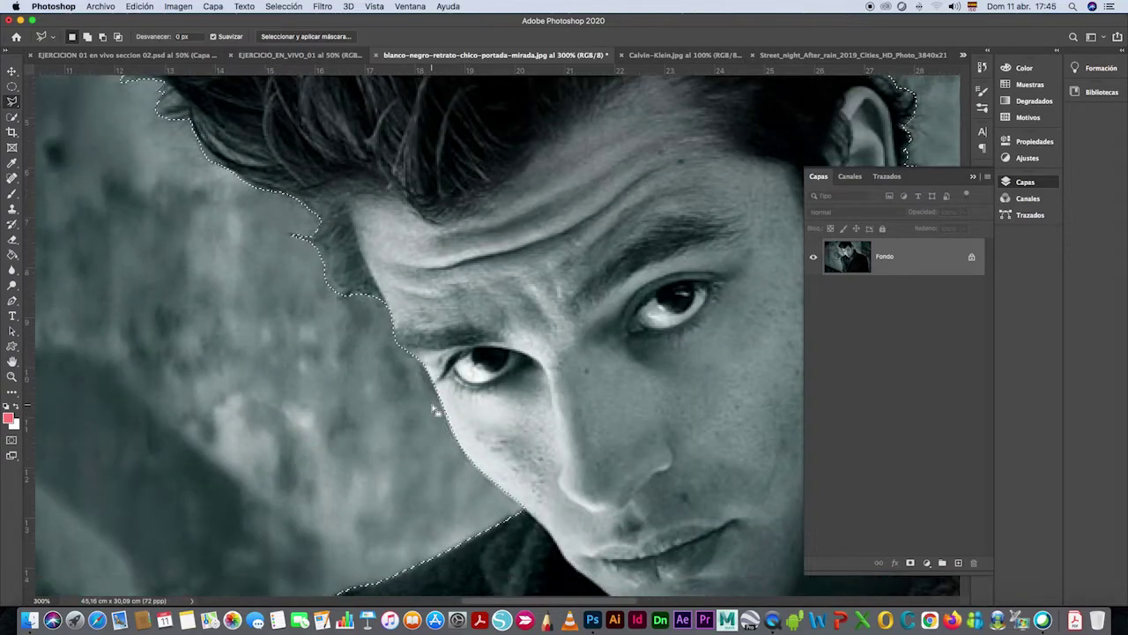
scroll(433, 408, down, 4)
scroll(432, 408, down, 4)
scroll(433, 409, down, 3)
scroll(433, 409, down, 3)
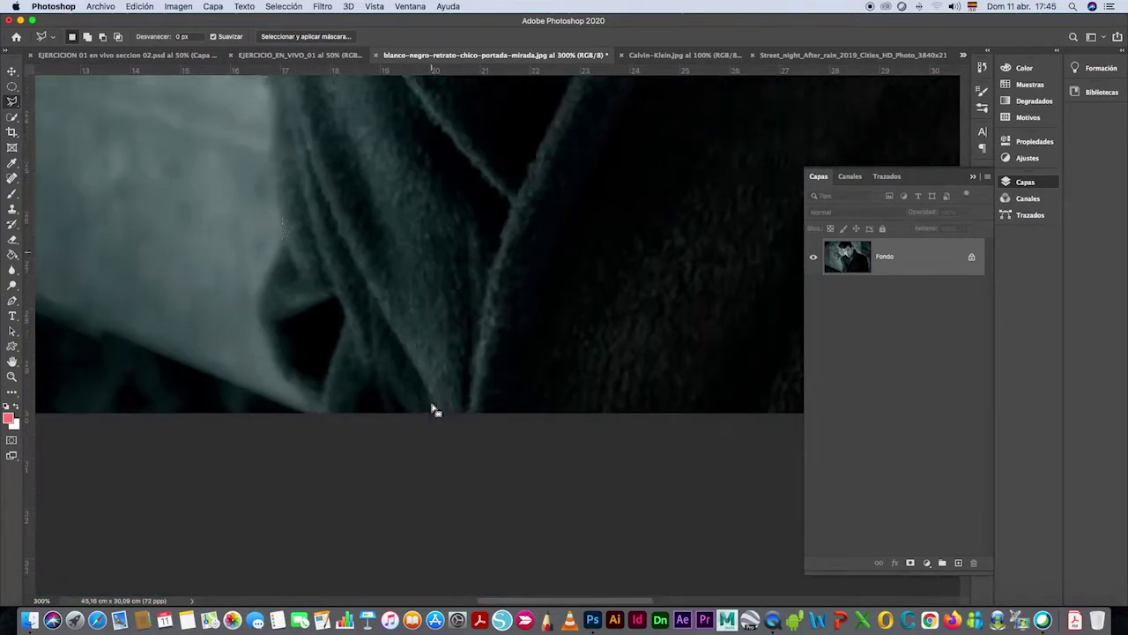
scroll(433, 409, up, 3)
scroll(433, 408, up, 5)
scroll(433, 409, up, 5)
scroll(433, 409, down, 1)
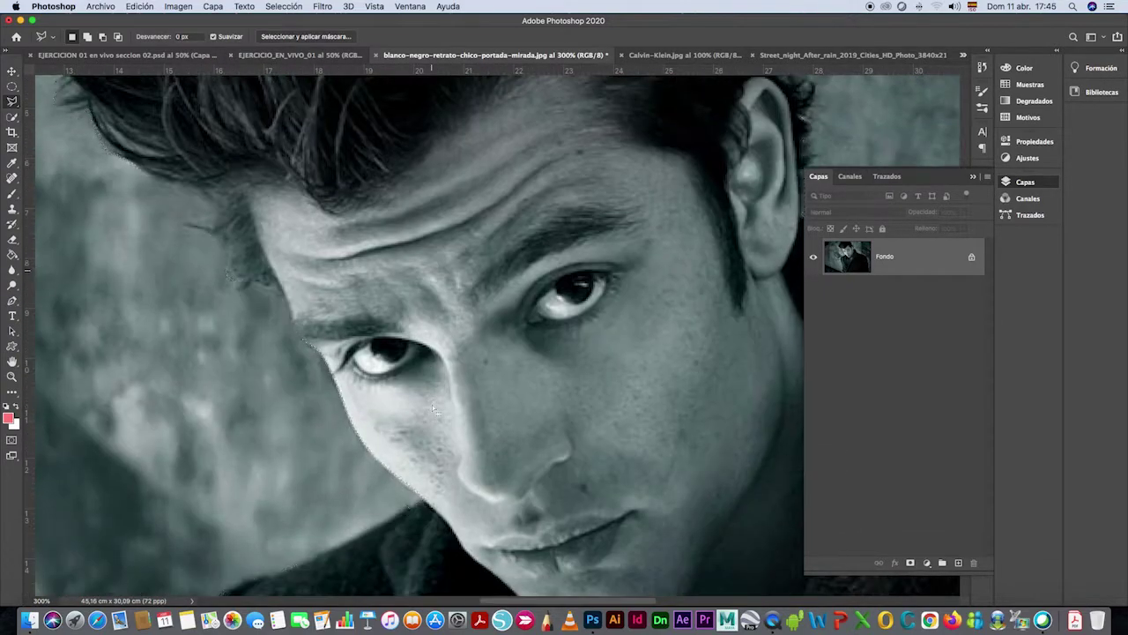
scroll(433, 409, up, 3)
scroll(433, 409, up, 4)
scroll(433, 409, down, 5)
scroll(435, 403, right, 2)
scroll(435, 403, down, 1)
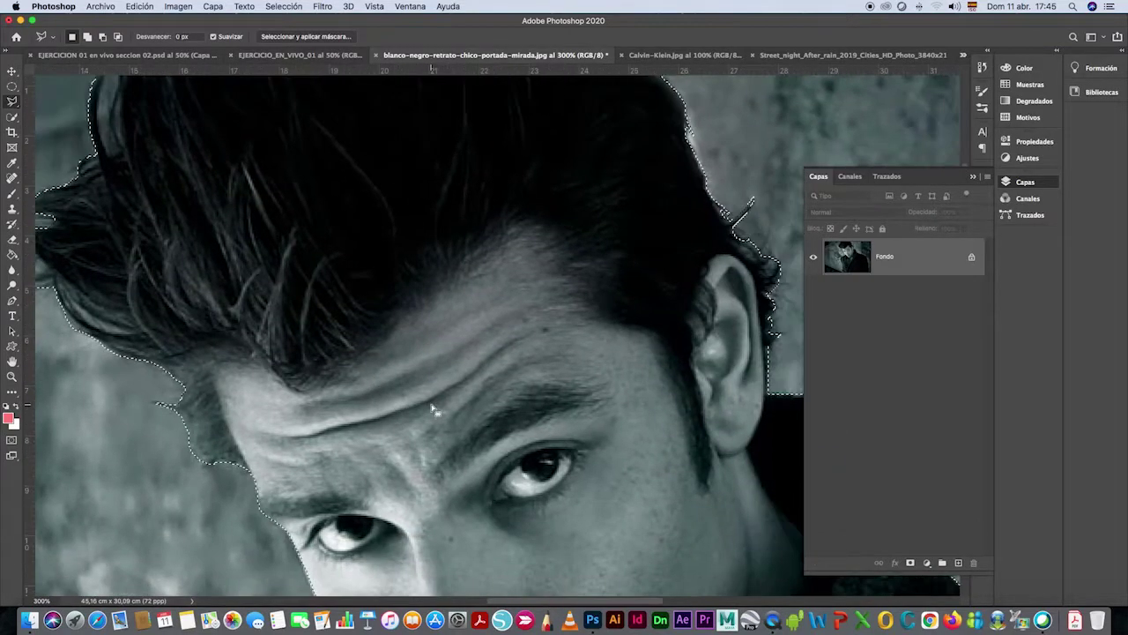
scroll(435, 406, right, 1)
scroll(435, 405, down, 1)
scroll(435, 408, right, 1)
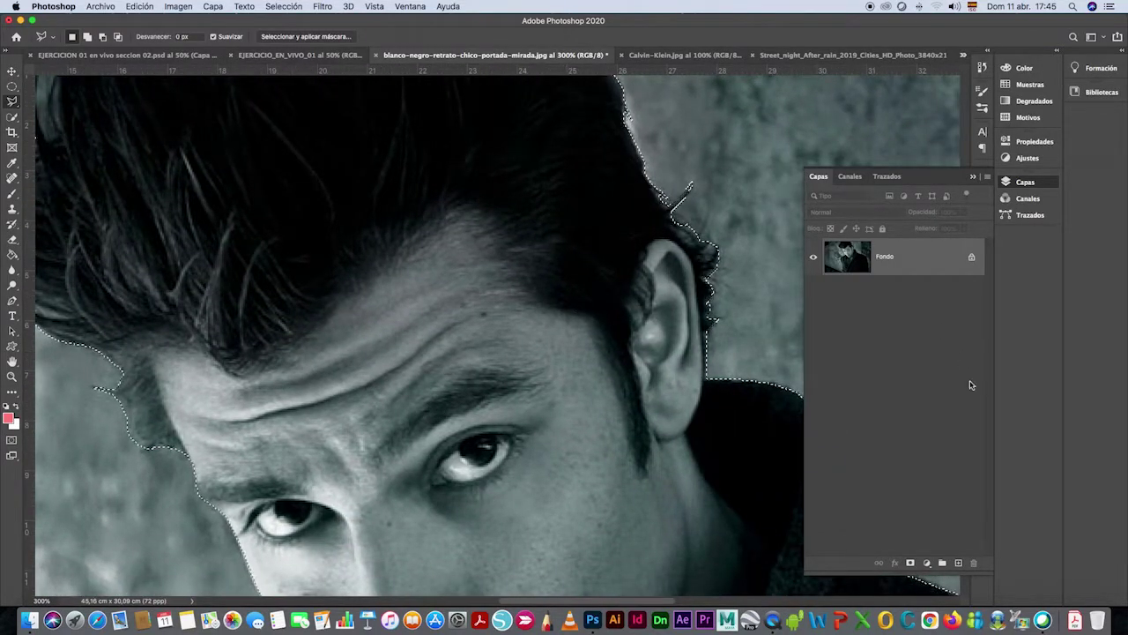
drag(914, 257, 964, 561)
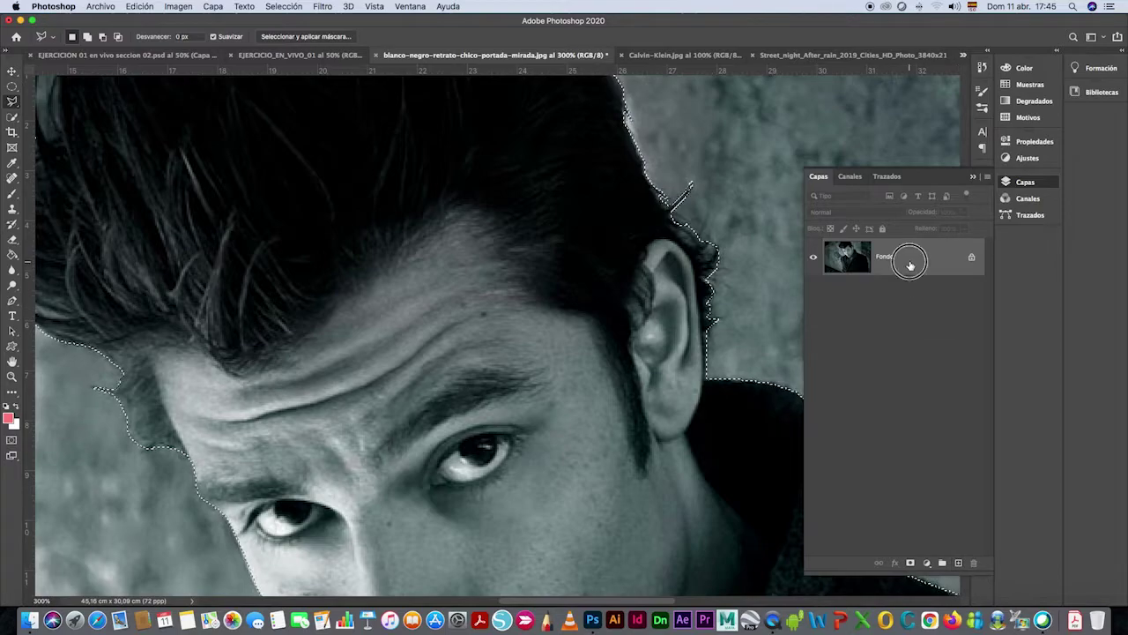
drag(962, 563, 961, 562)
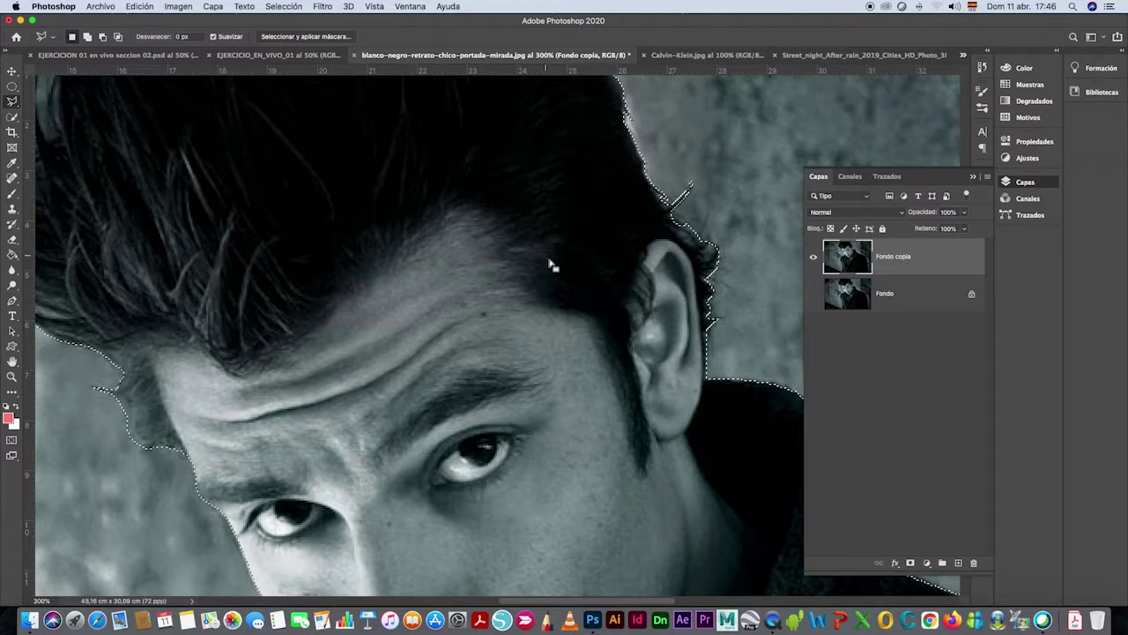
Copy the selected man and paste him onto a new layer, Capa 1
click(151, 9)
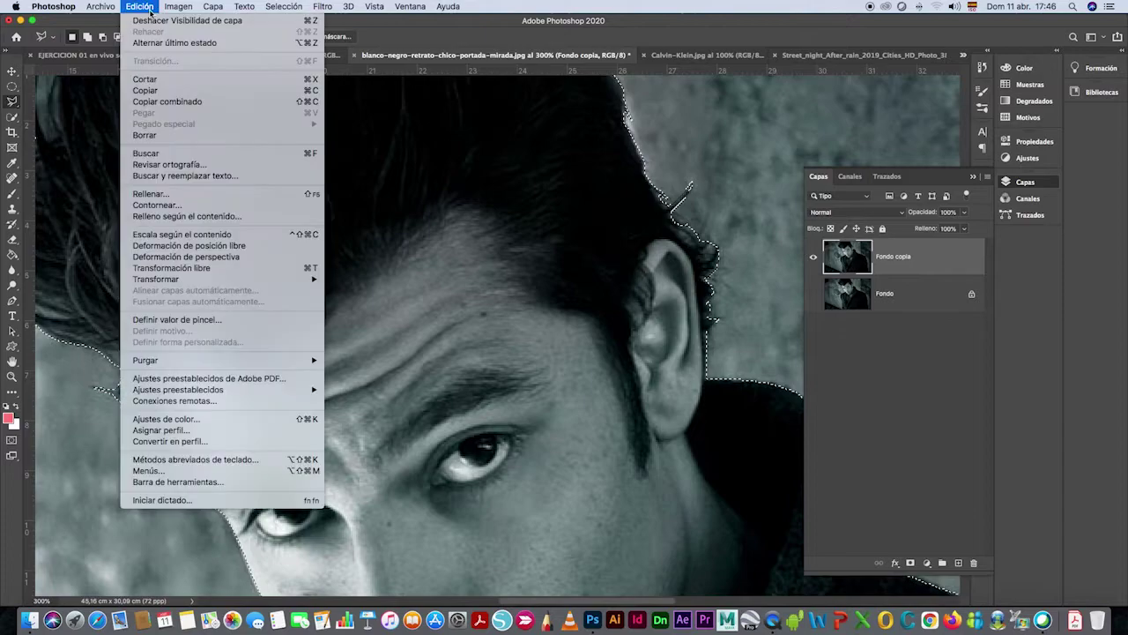
click(168, 95)
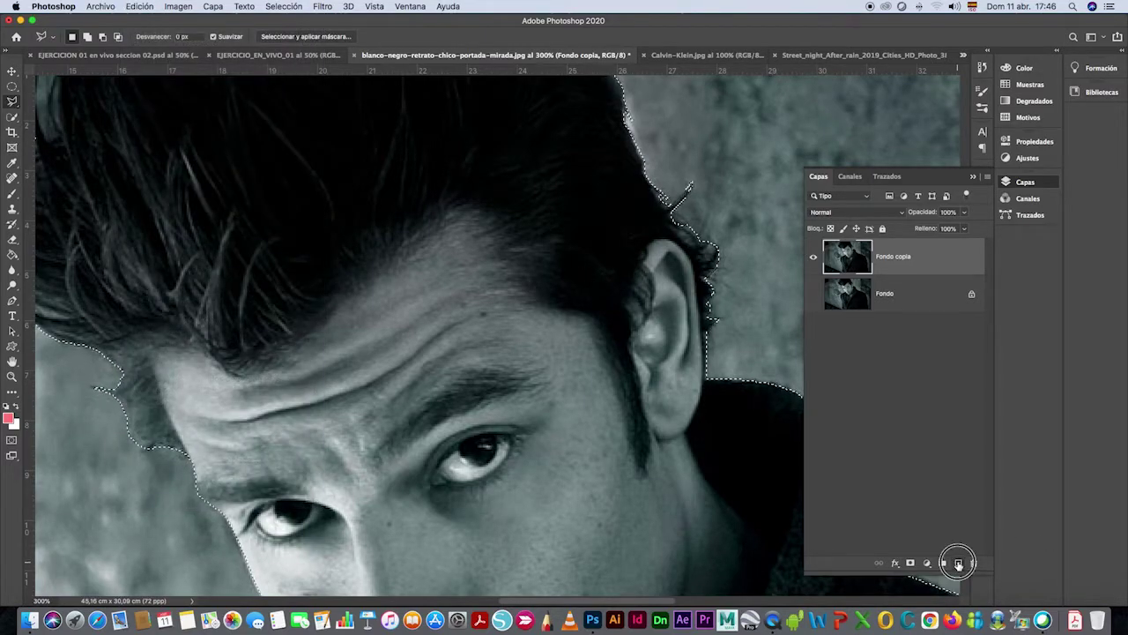
click(958, 562)
key(ctrl+v)
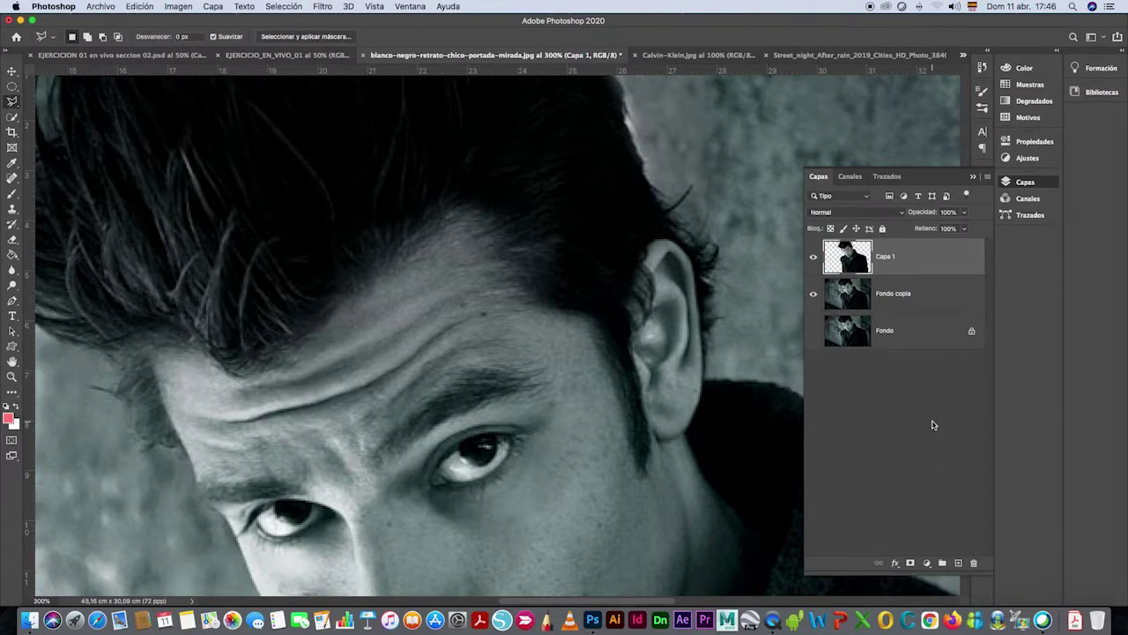
Hide the background layers and inspect the cut-out over transparency, glancing at EJERCICIO_EN_VIVO_01
click(813, 297)
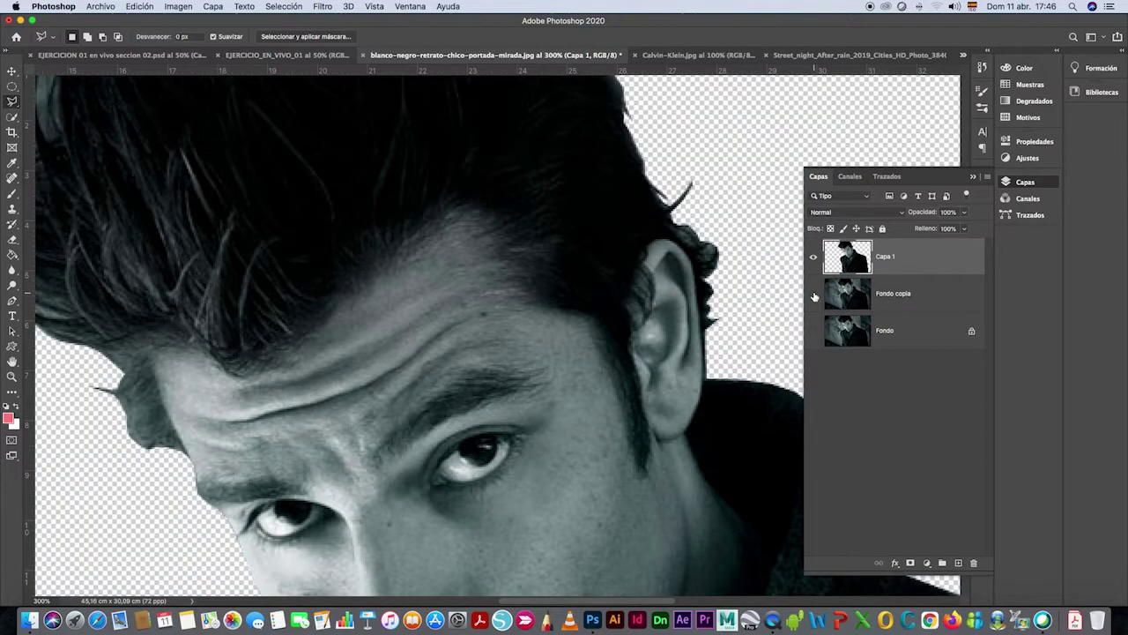
click(814, 296)
click(813, 297)
click(814, 296)
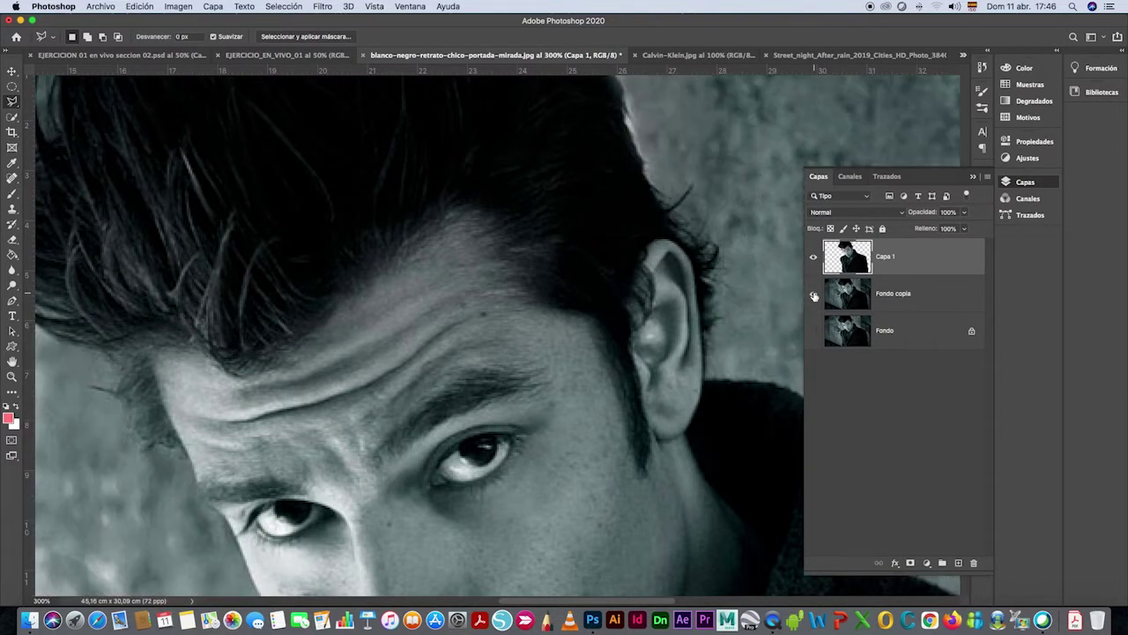
click(814, 296)
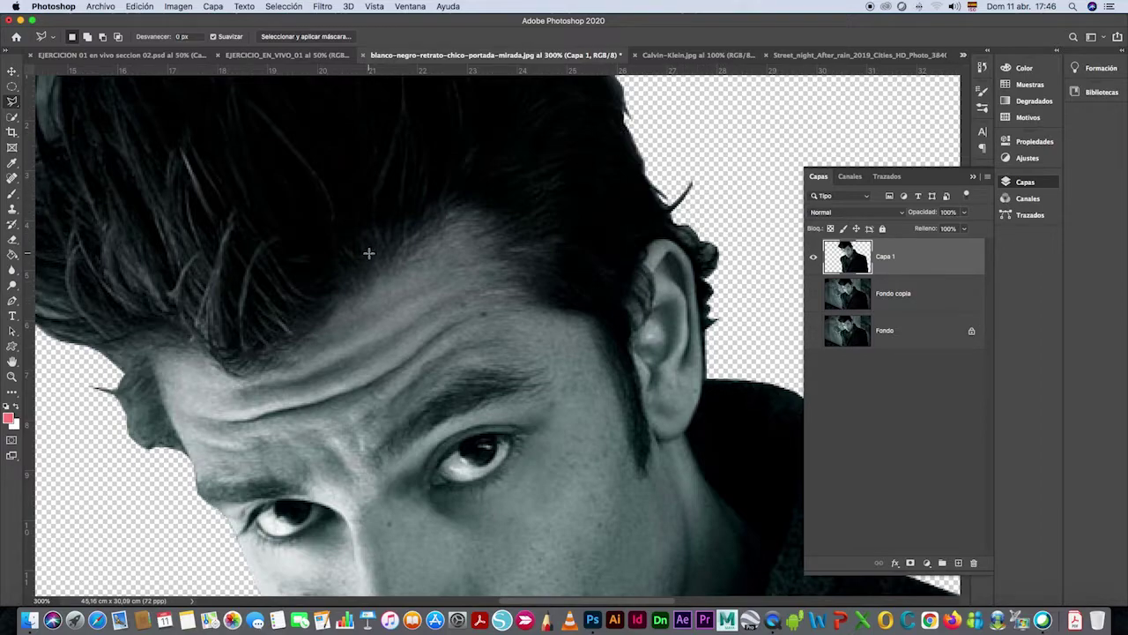
scroll(369, 253, left, 5)
scroll(467, 253, down, 5)
scroll(467, 254, right, 4)
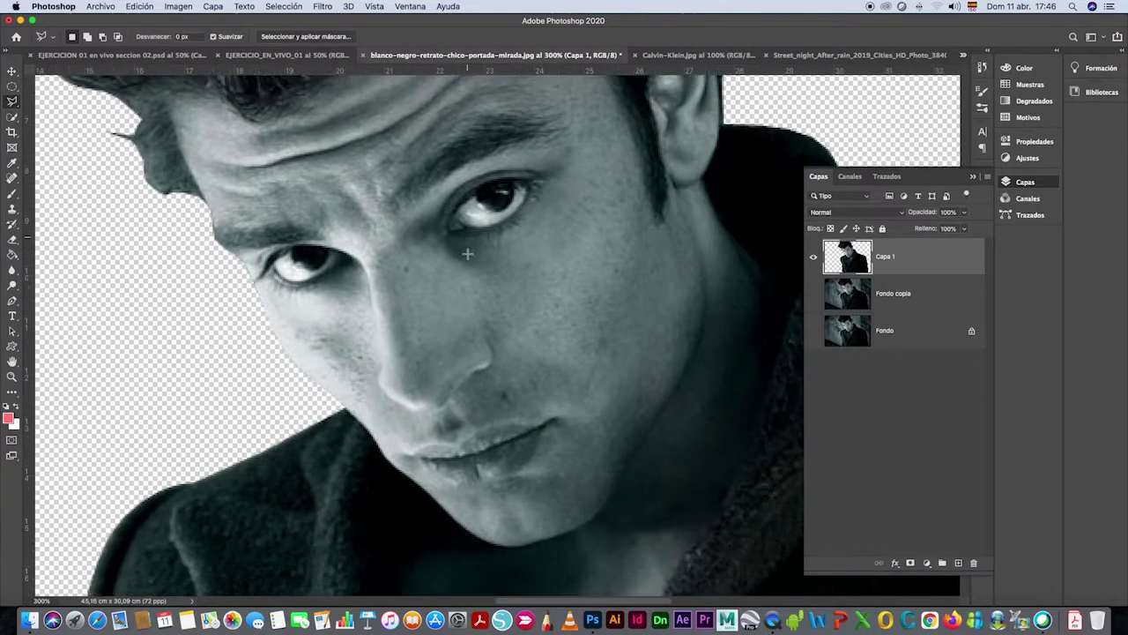
scroll(467, 254, down, 5)
scroll(467, 254, down, 5)
scroll(468, 254, down, 4)
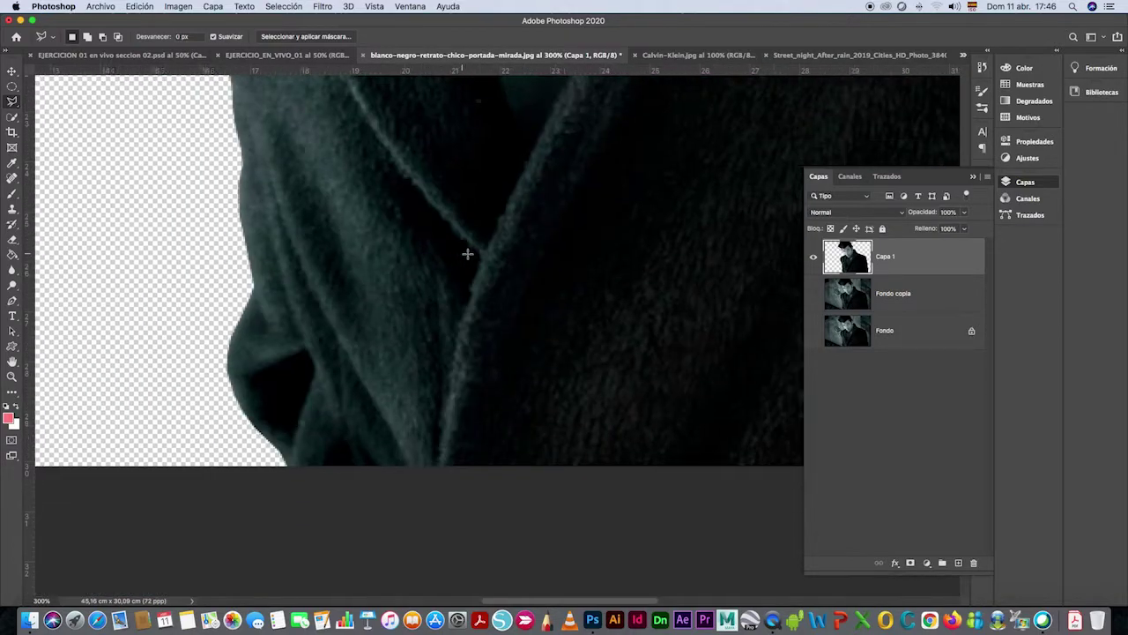
scroll(467, 253, up, 5)
scroll(467, 254, right, 4)
scroll(467, 253, right, 4)
scroll(468, 253, left, 3)
scroll(467, 253, up, 3)
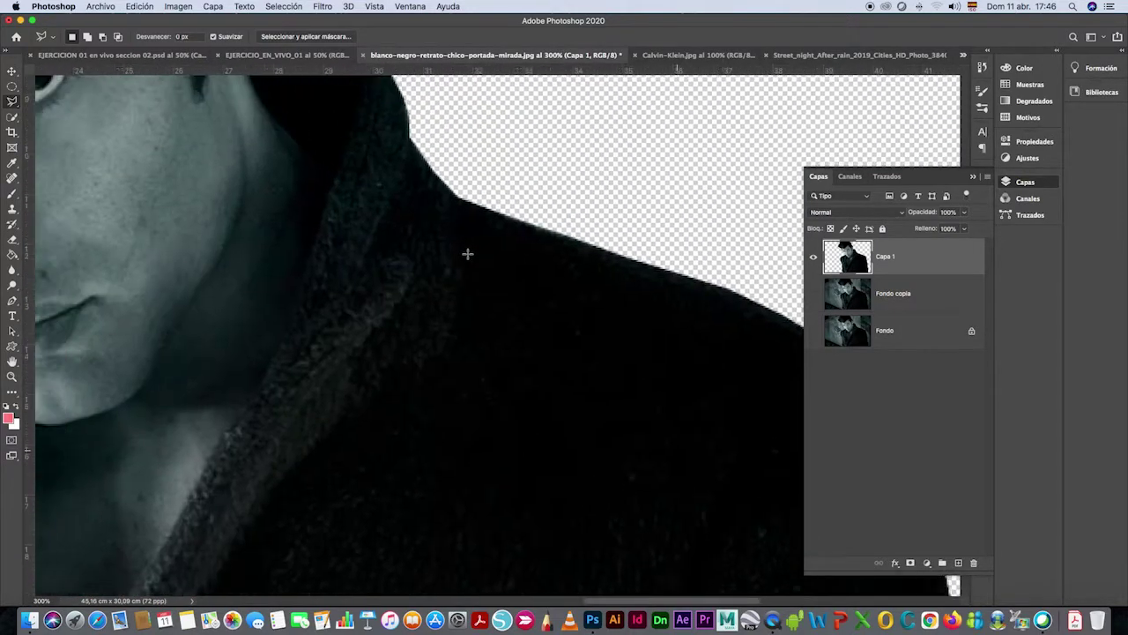
scroll(467, 254, up, 5)
scroll(467, 254, up, 3)
scroll(467, 254, left, 3)
scroll(467, 254, up, 4)
scroll(467, 253, up, 3)
scroll(467, 254, left, 2)
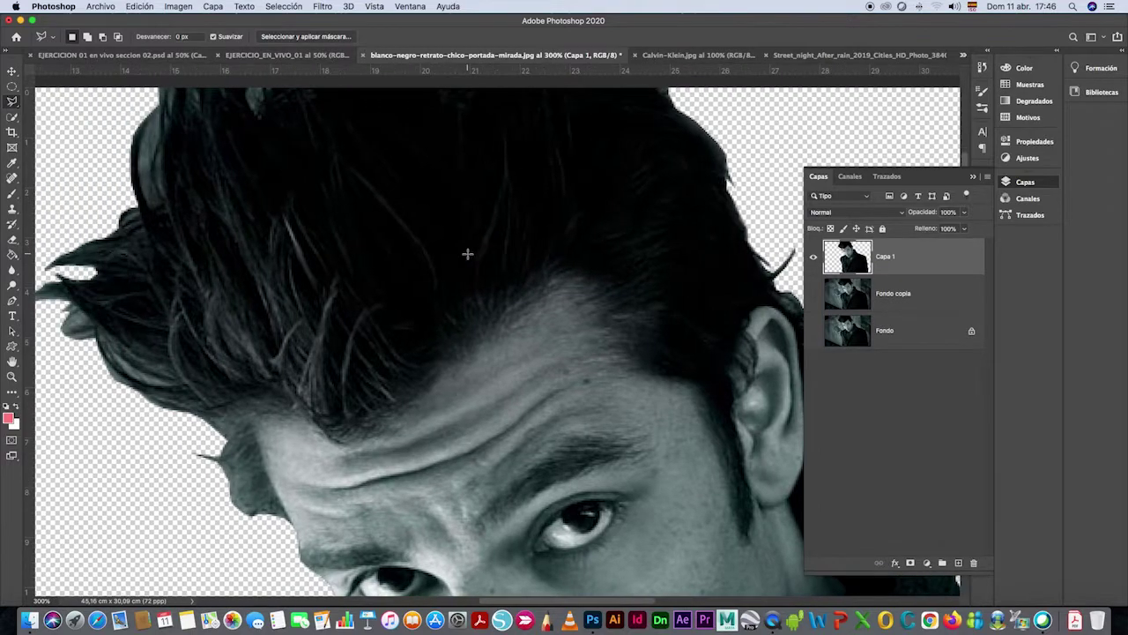
scroll(467, 254, down, 2)
scroll(467, 253, down, 5)
scroll(467, 254, down, 5)
scroll(467, 253, up, 8)
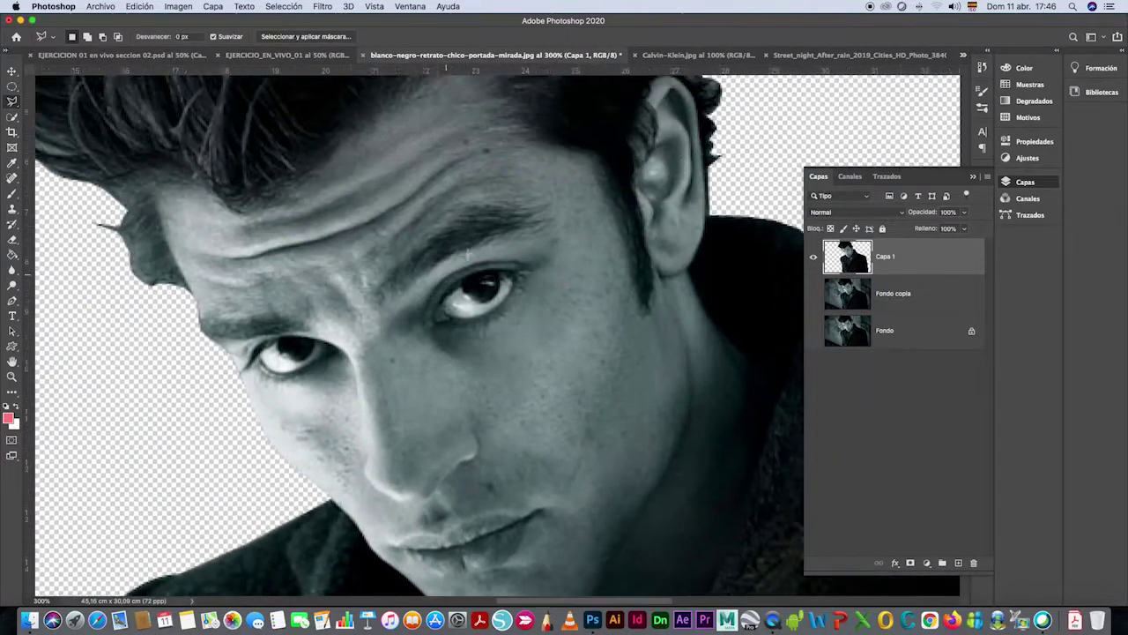
scroll(467, 253, up, 3)
scroll(467, 254, left, 4)
scroll(467, 254, up, 1)
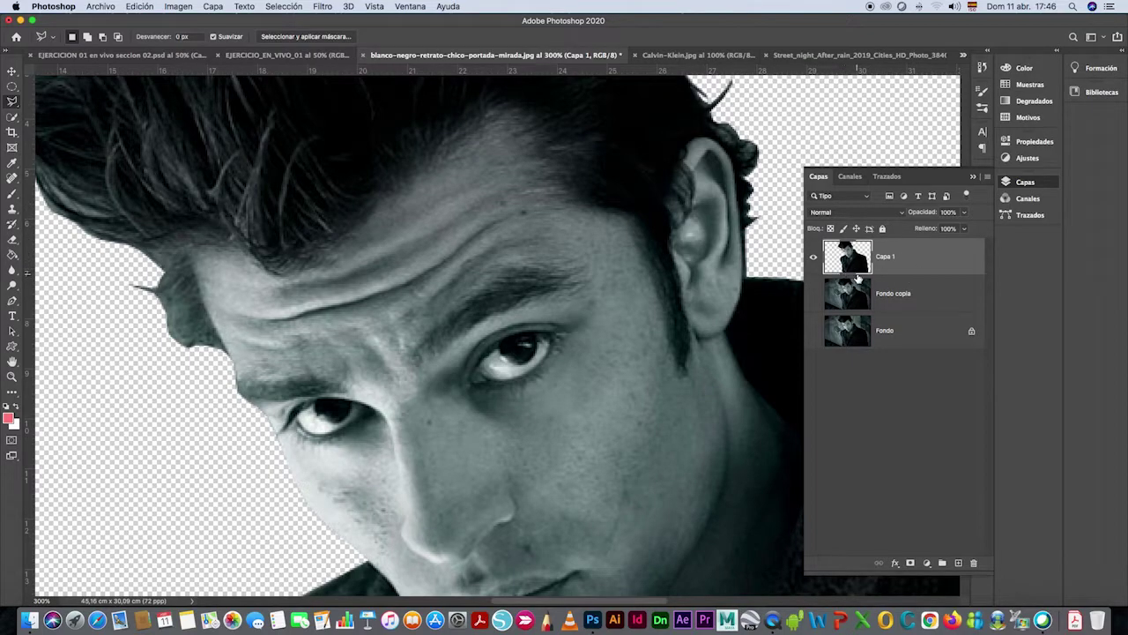
click(282, 55)
click(463, 55)
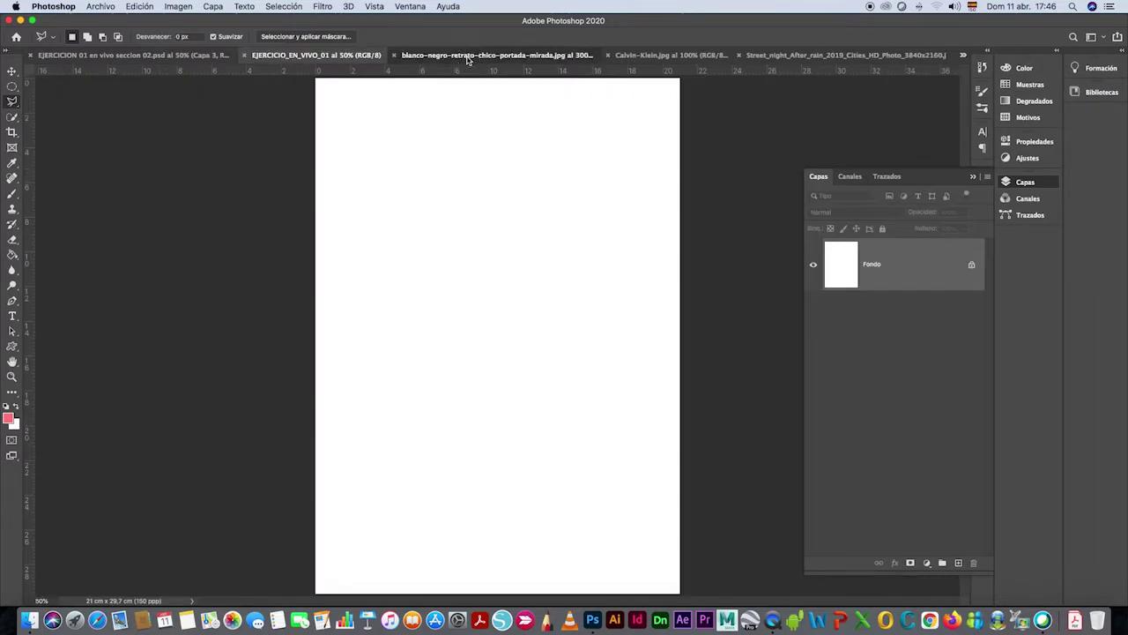
Duplicate the cut-out Capa 1 into the EJERCICIO_EN_VIVO_01 document and bring that poster forward
right_click(930, 259)
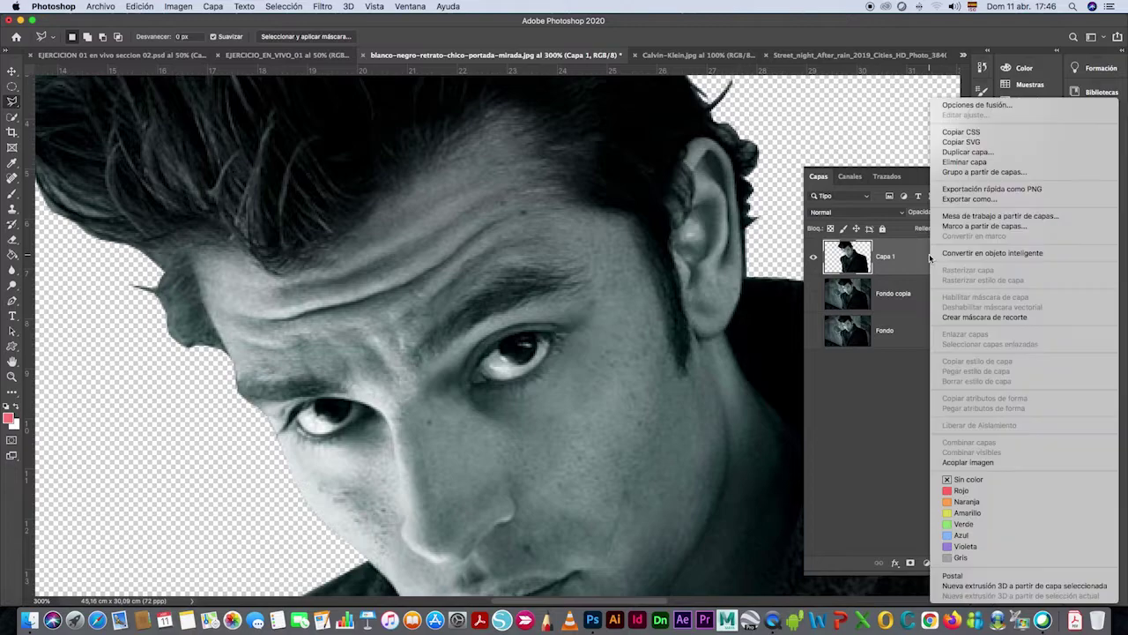
click(970, 152)
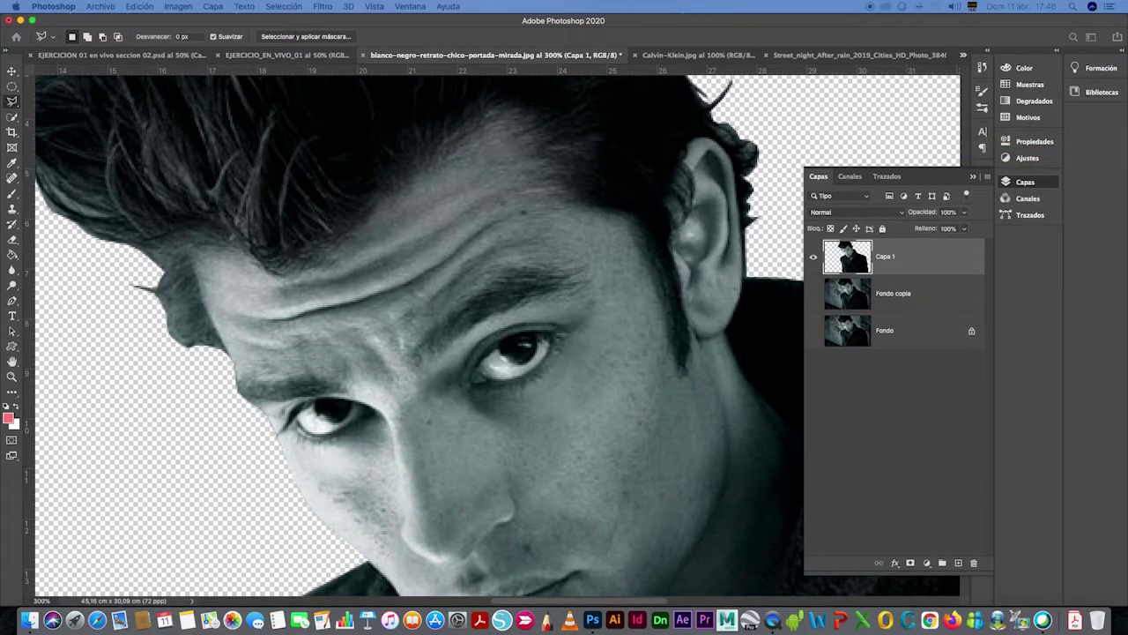
click(832, 452)
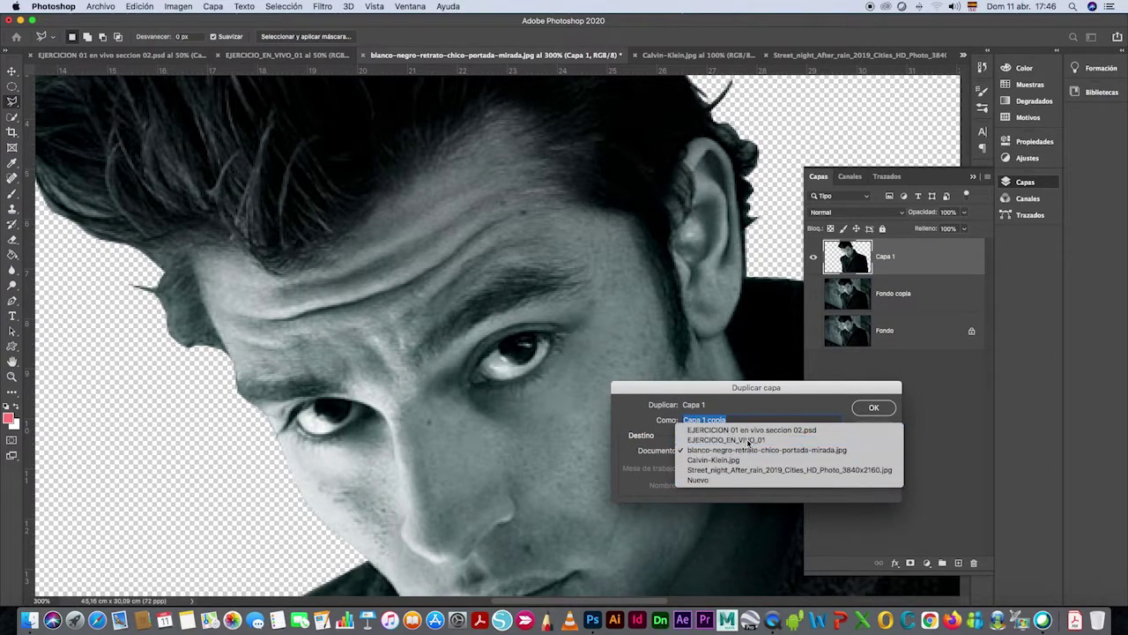
click(750, 440)
click(873, 408)
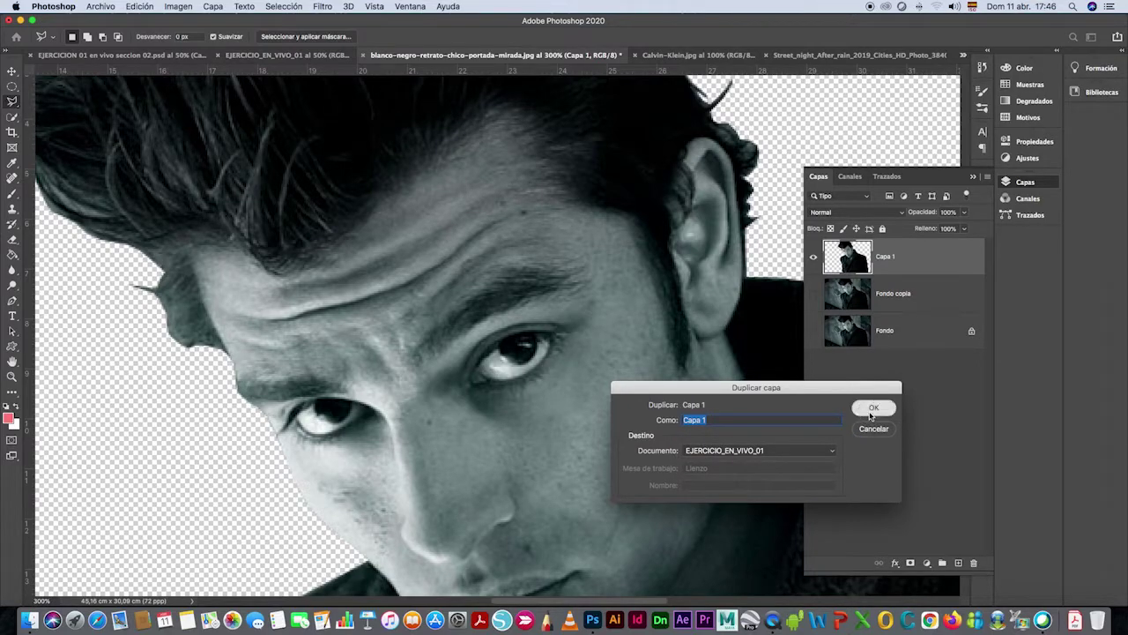
click(273, 54)
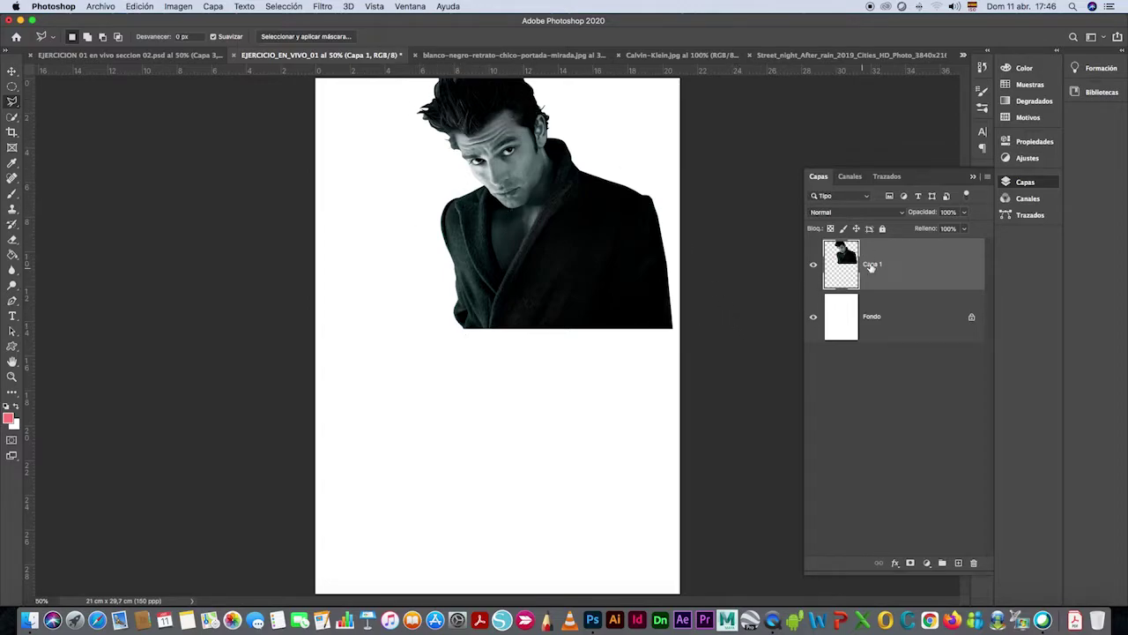
Scale Capa 1 up to about 209% and shift it right to fill the A4 page
key(v)
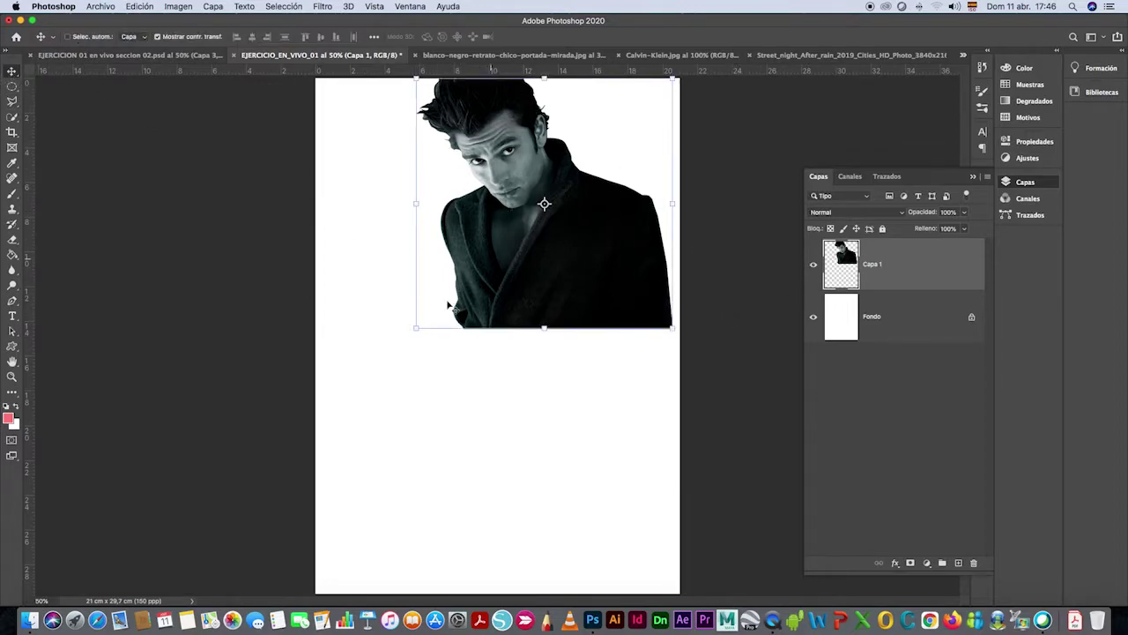
mouse_move(416, 327)
mouse_down()
mouse_move(139, 608)
mouse_move(275, 494)
mouse_up()
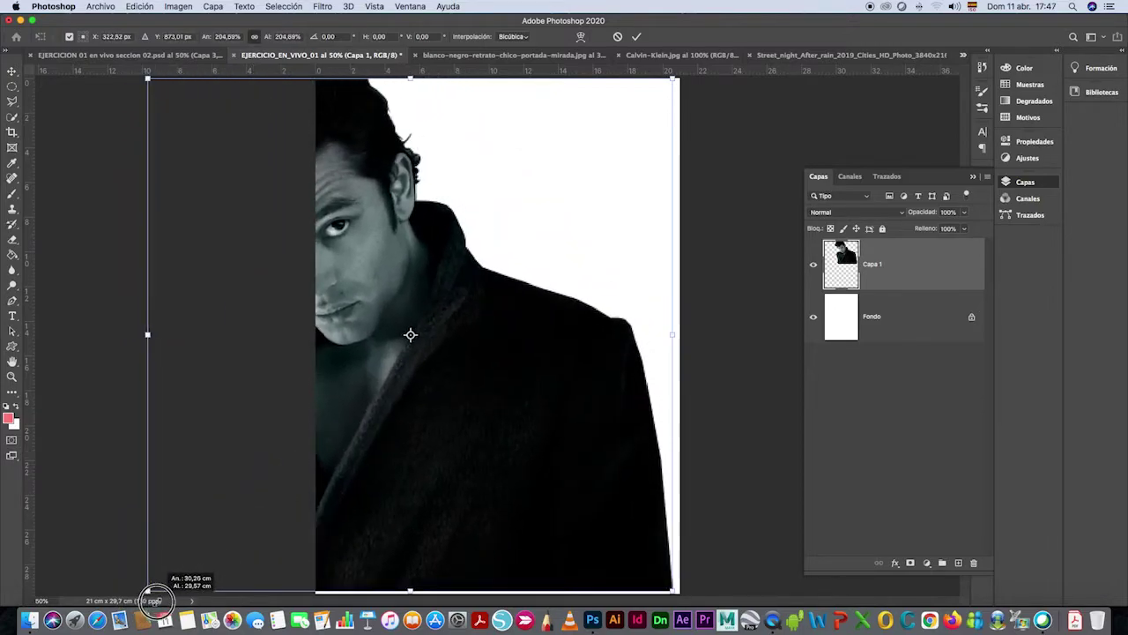
drag(275, 493, 123, 631)
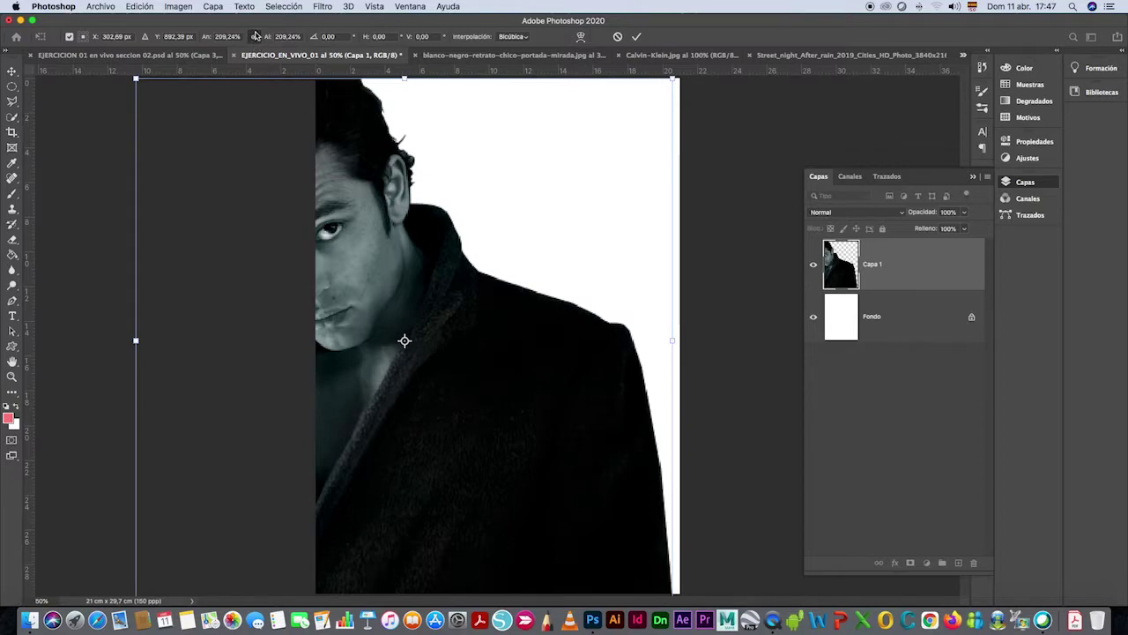
drag(446, 326, 640, 328)
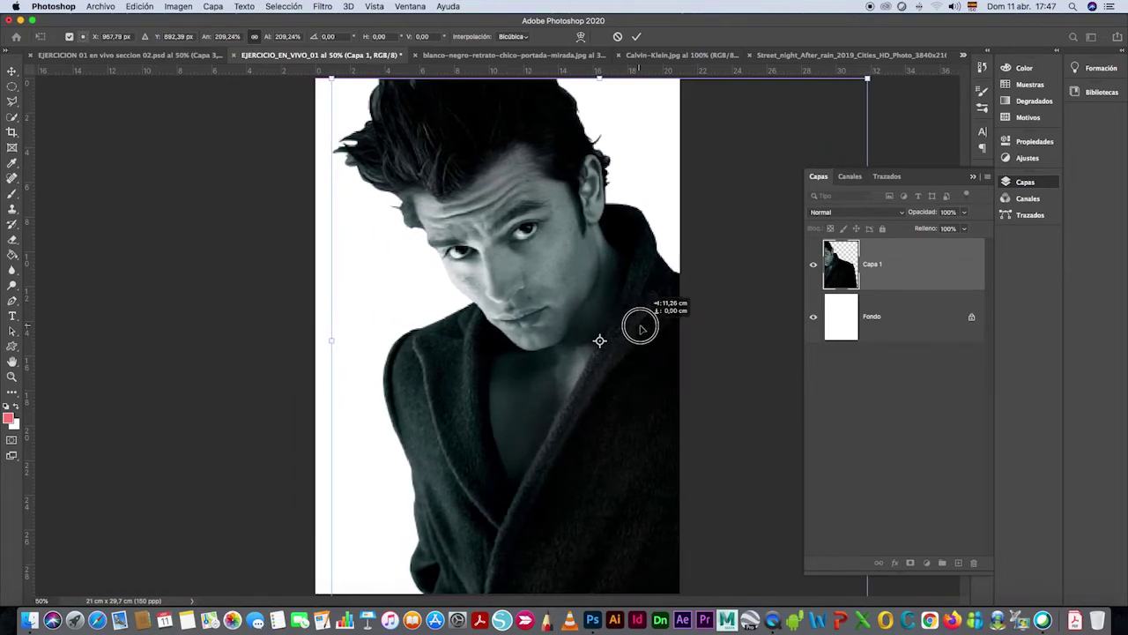
drag(640, 328, 640, 330)
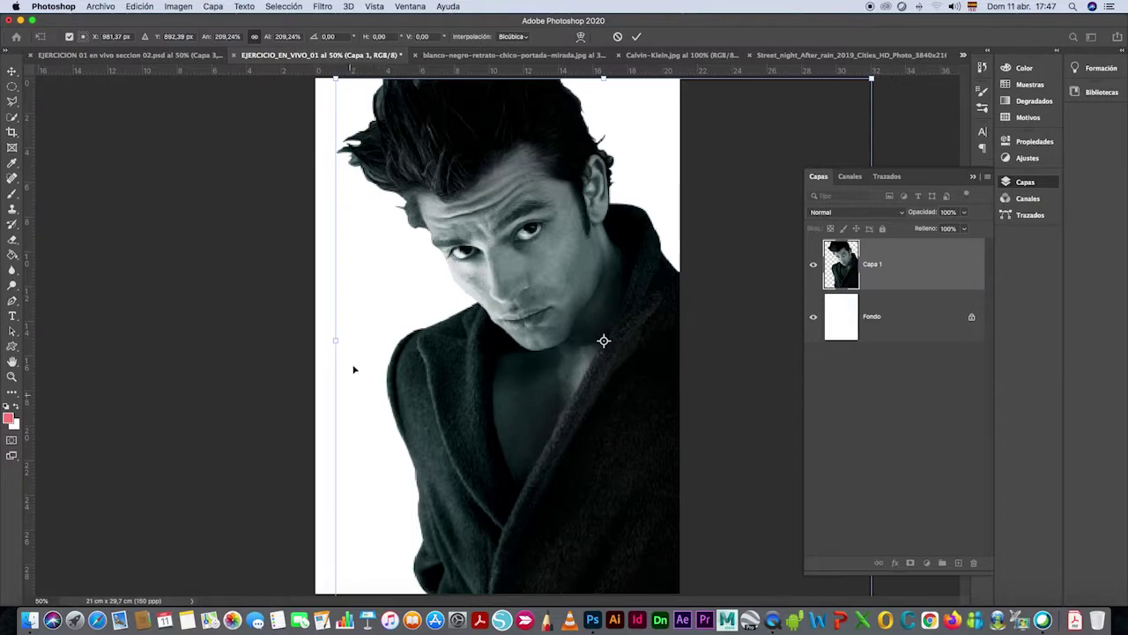
click(636, 39)
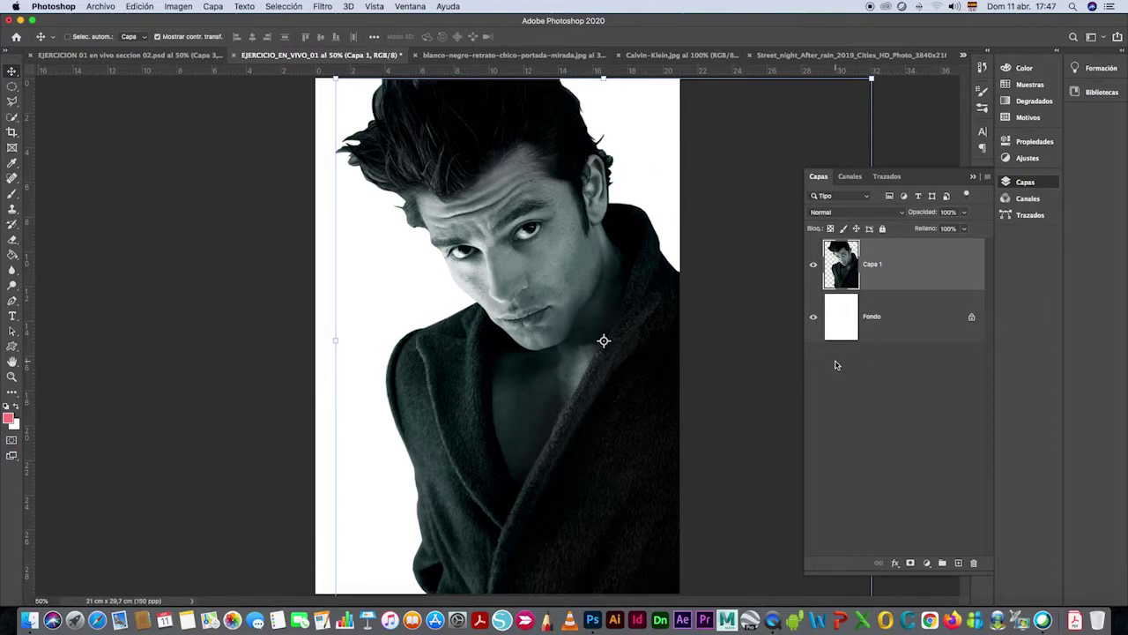
click(819, 55)
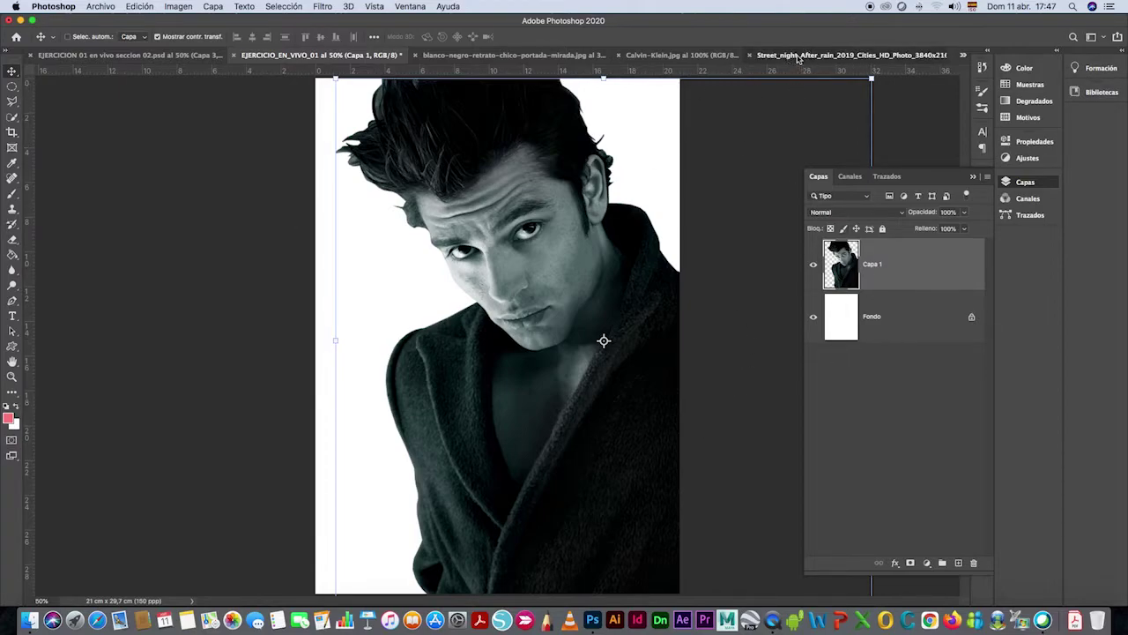
Duplicate the Street_night Fondo layer into the EJERCICIO_EN_VIVO_01 poster
right_click(927, 261)
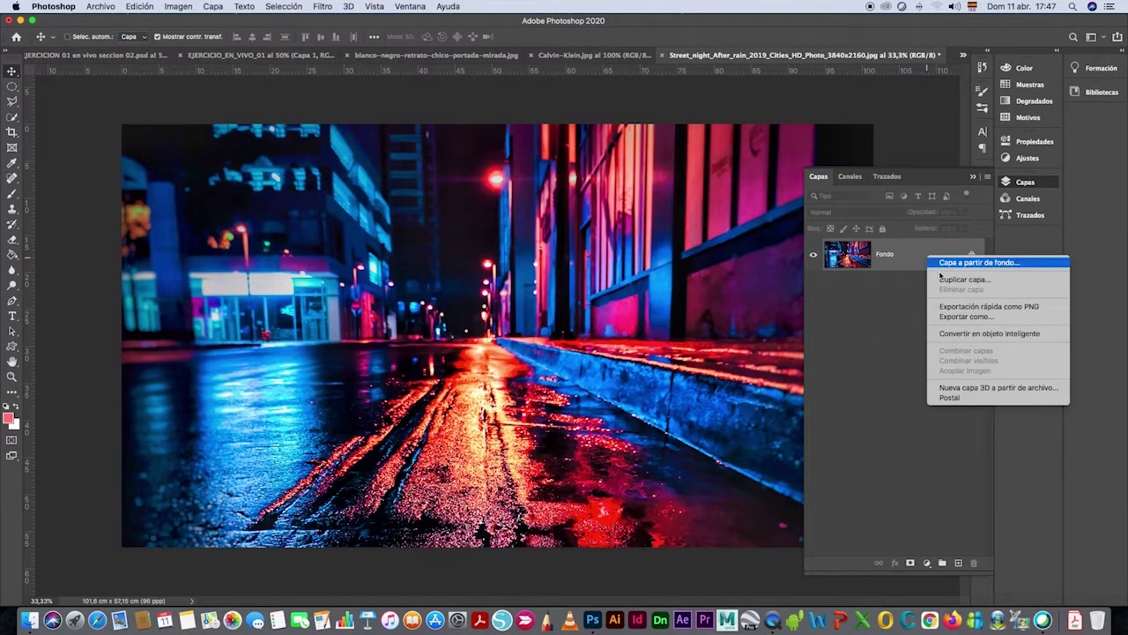
click(938, 278)
click(833, 451)
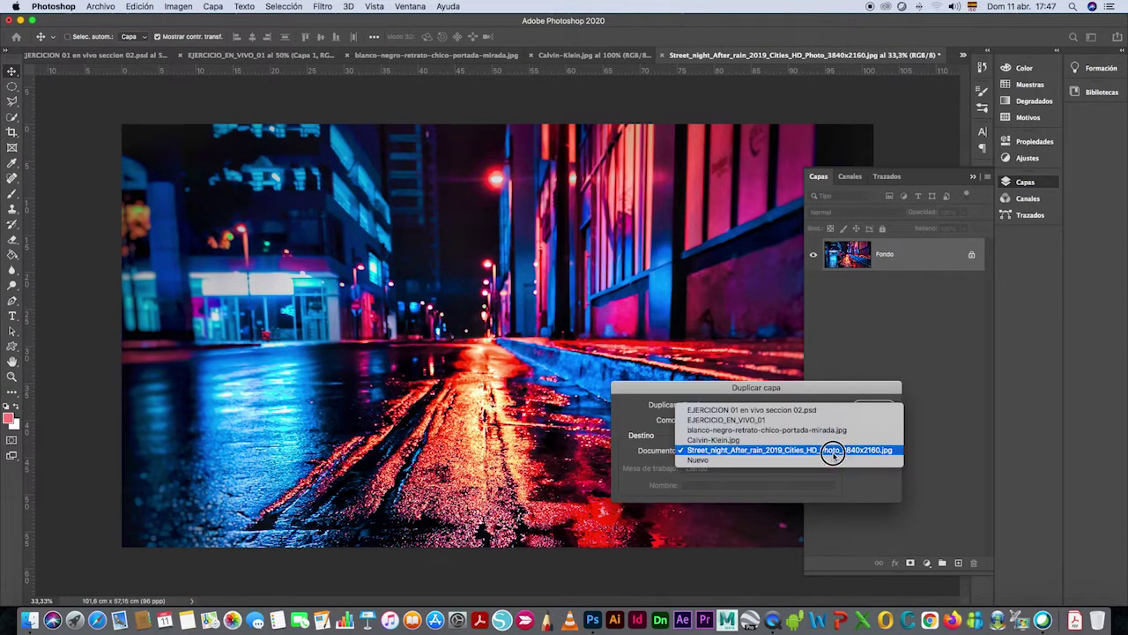
click(749, 420)
click(868, 412)
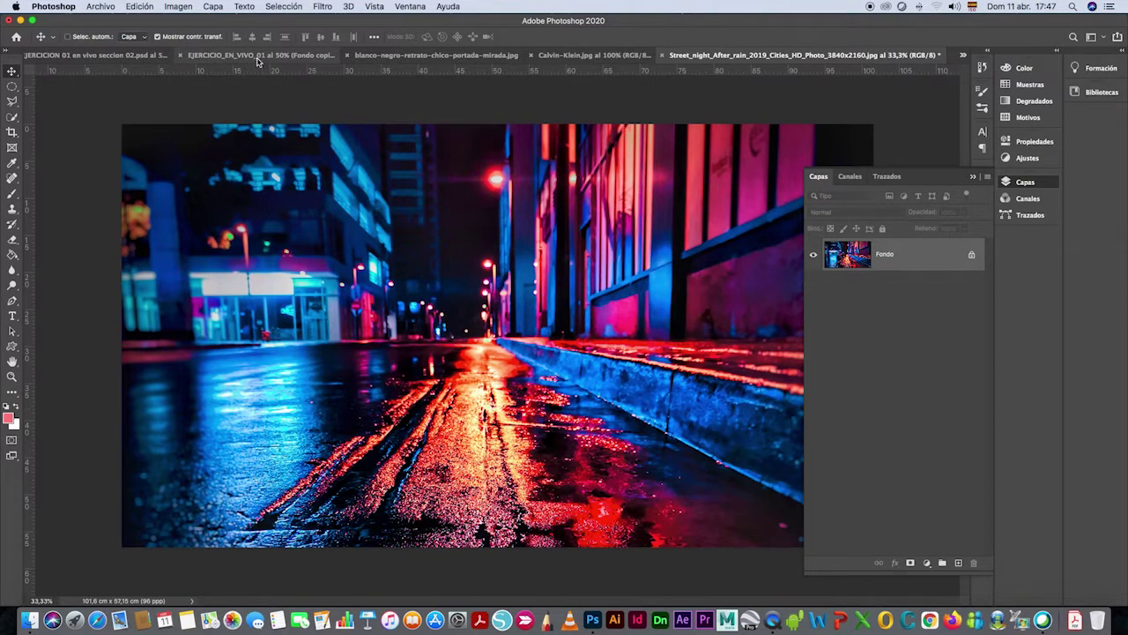
click(262, 56)
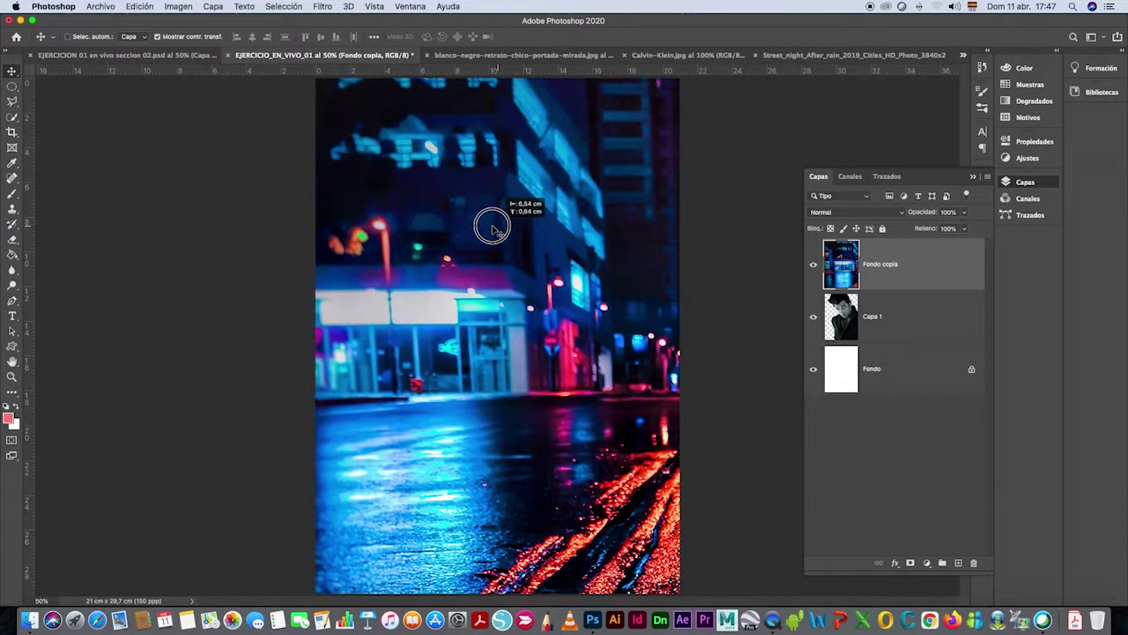
Slide the street photo to frame its vanishing point, then check the ruler units
drag(615, 242, 291, 225)
click(99, 8)
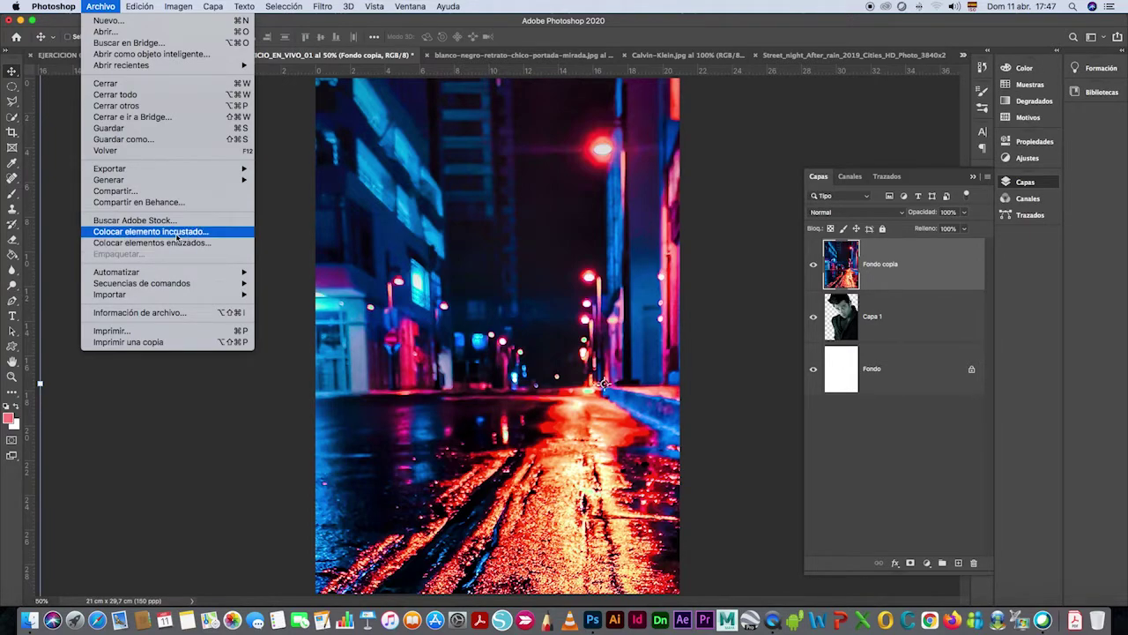
click(898, 350)
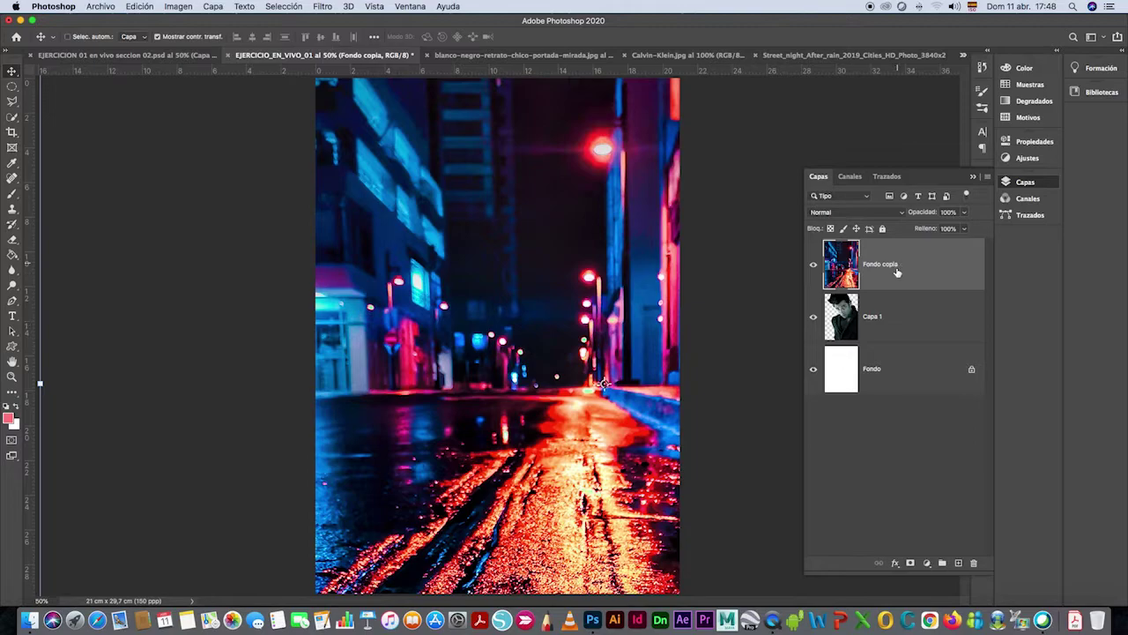
right_click(30, 206)
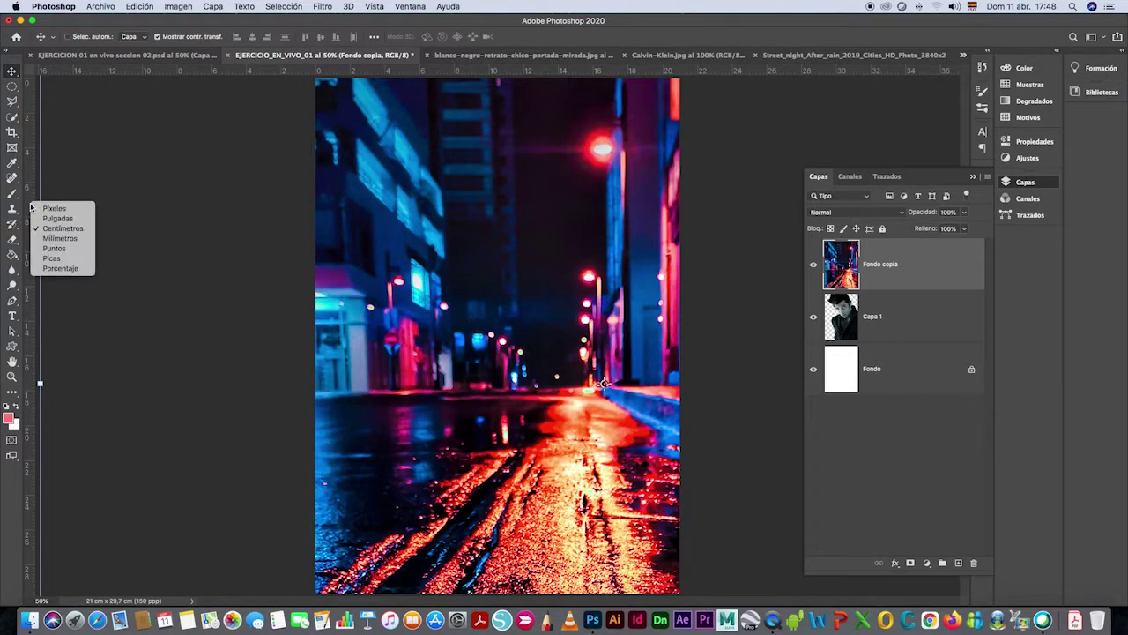
Check both rulers' units and toggle View > Rulers off and back on
click(374, 75)
right_click(393, 69)
click(368, 76)
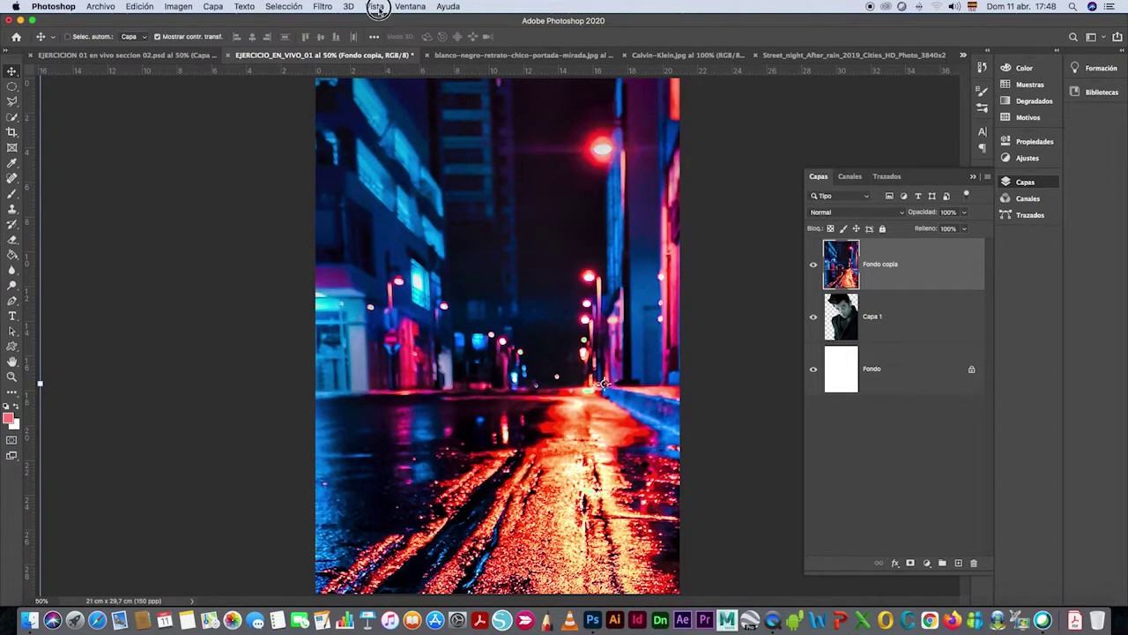
click(374, 7)
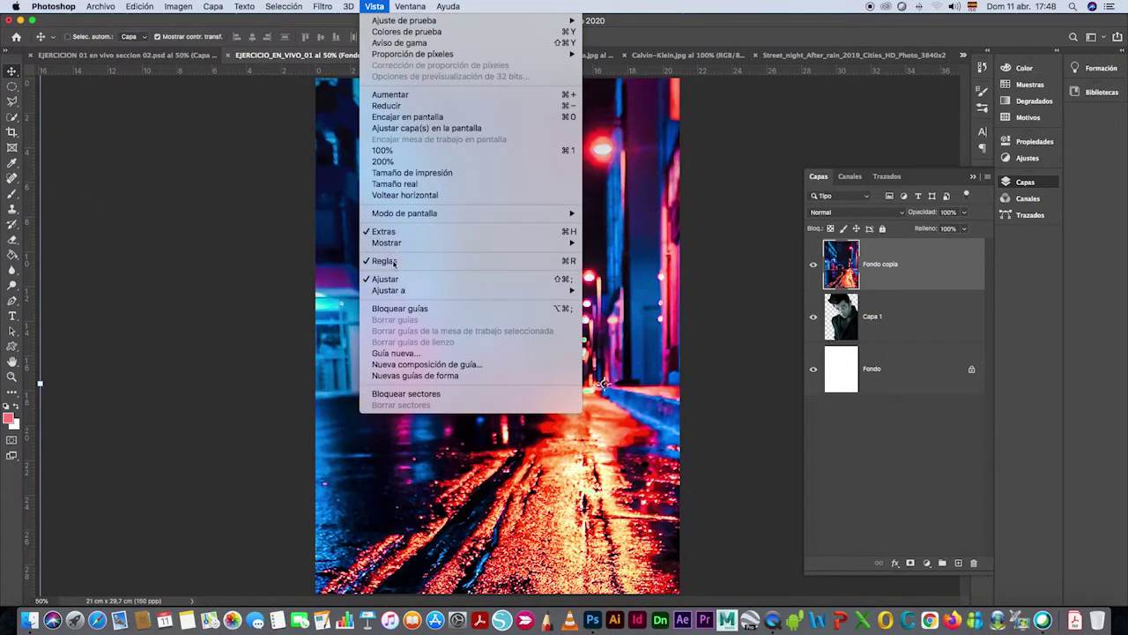
click(393, 261)
click(381, 9)
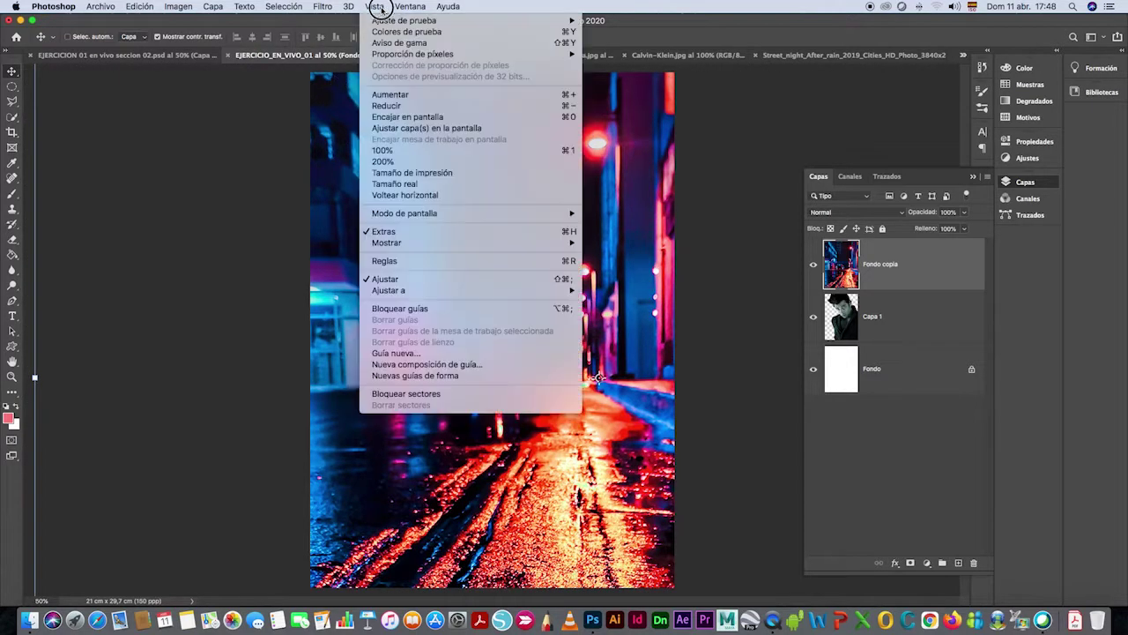
click(401, 260)
Drag guides just inside the top, bottom, left and right page edges, then zoom out
drag(429, 73, 495, 85)
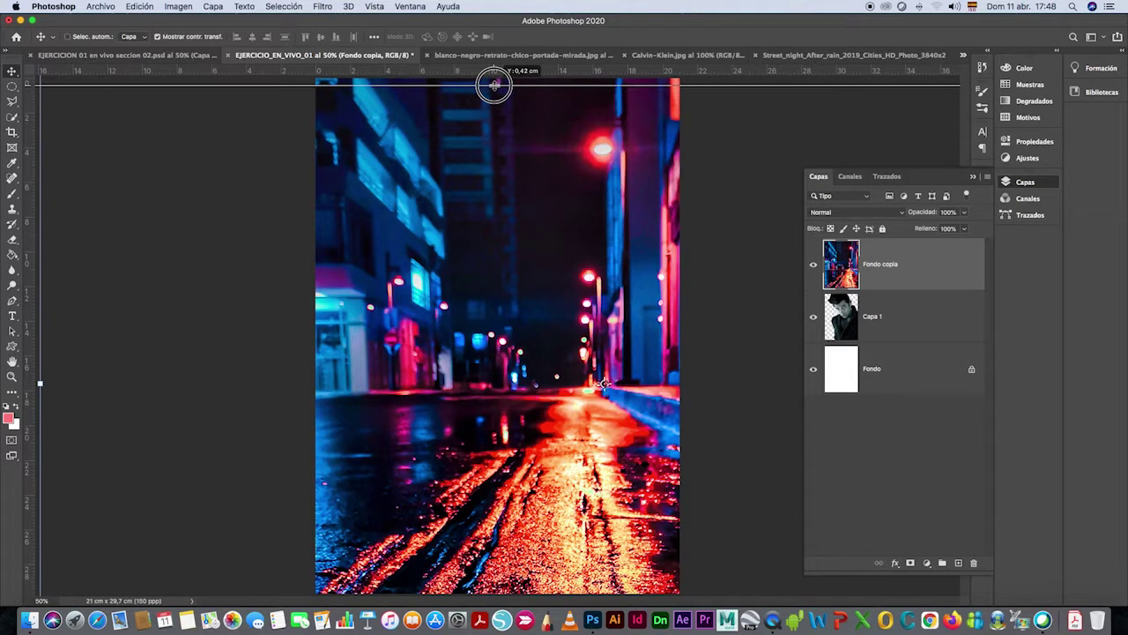
drag(494, 85, 494, 84)
drag(8, 220, 325, 224)
mouse_move(35, 306)
mouse_down()
mouse_move(687, 326)
mouse_move(672, 326)
mouse_up()
drag(592, 74, 701, 586)
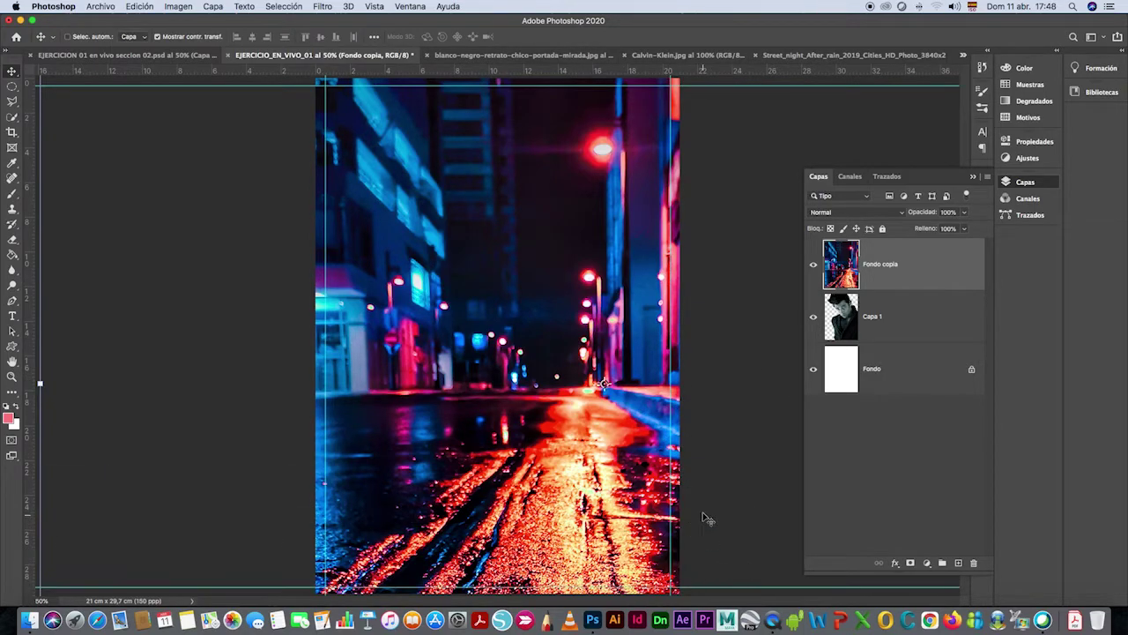
key(z)
alt+click(483, 247)
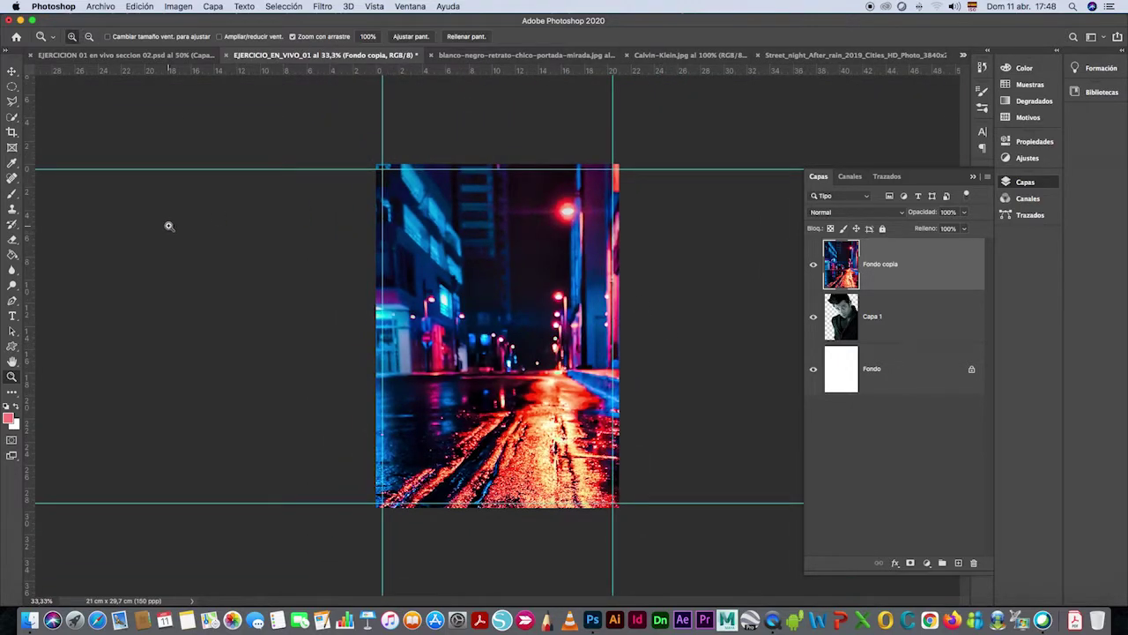
Choose the Rectangle tool and set the foreground colour to white
drag(12, 345, 61, 342)
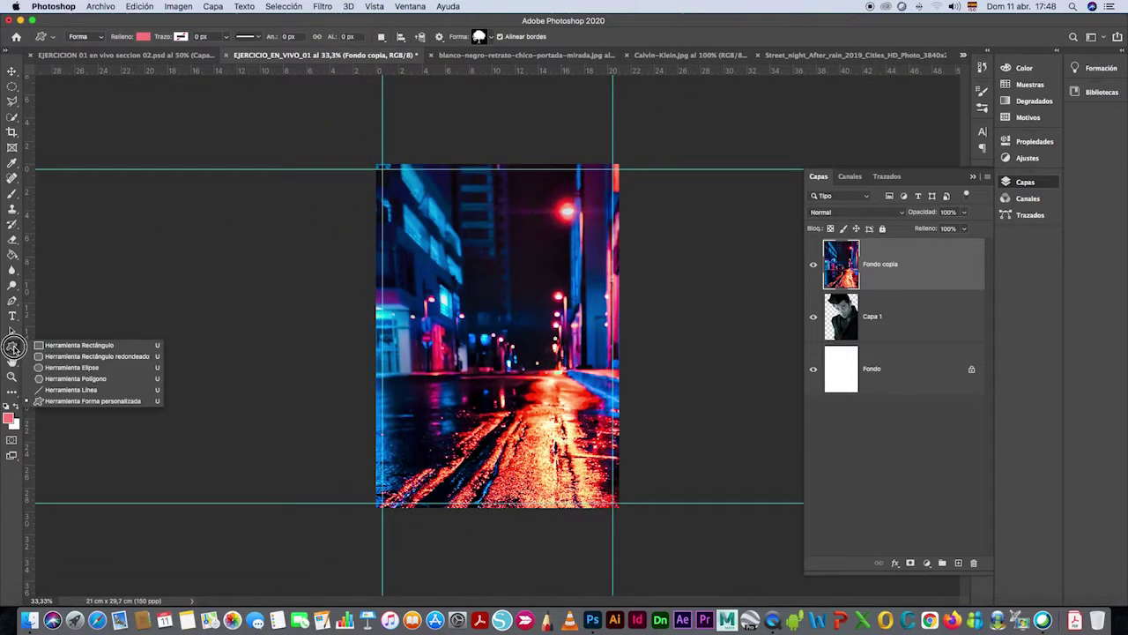
click(62, 345)
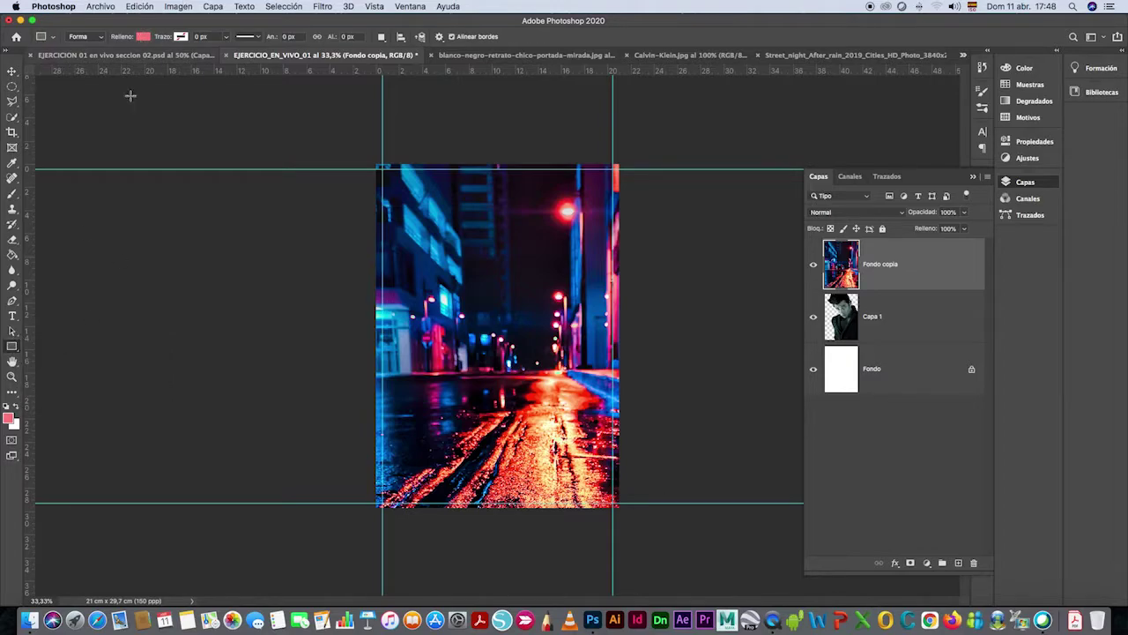
key(i)
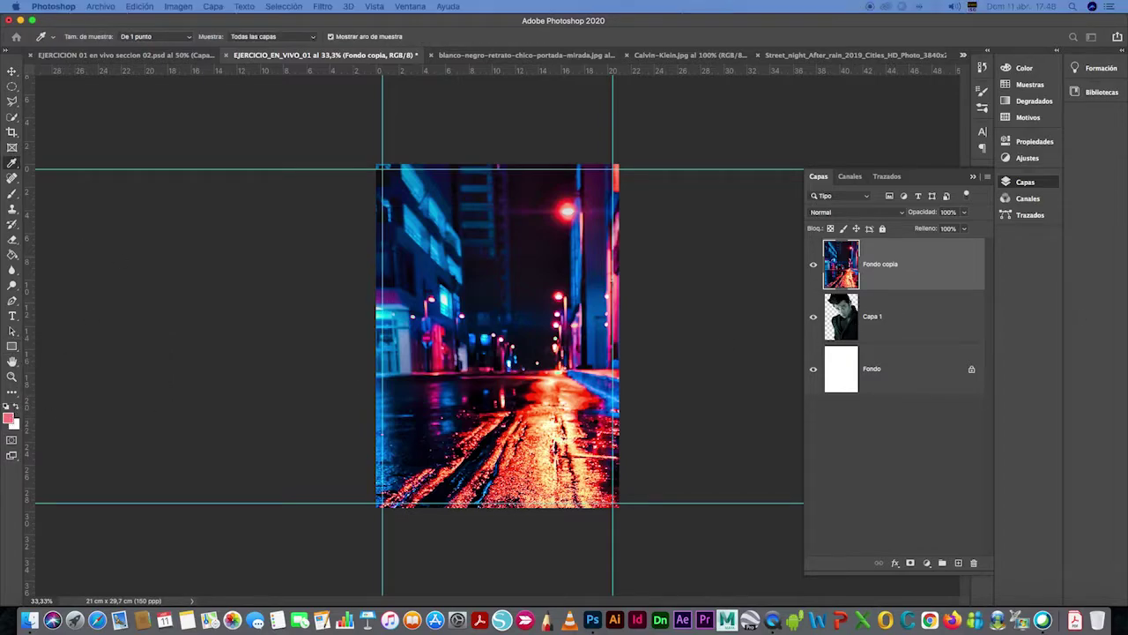
click(9, 418)
drag(852, 353, 829, 355)
click(684, 384)
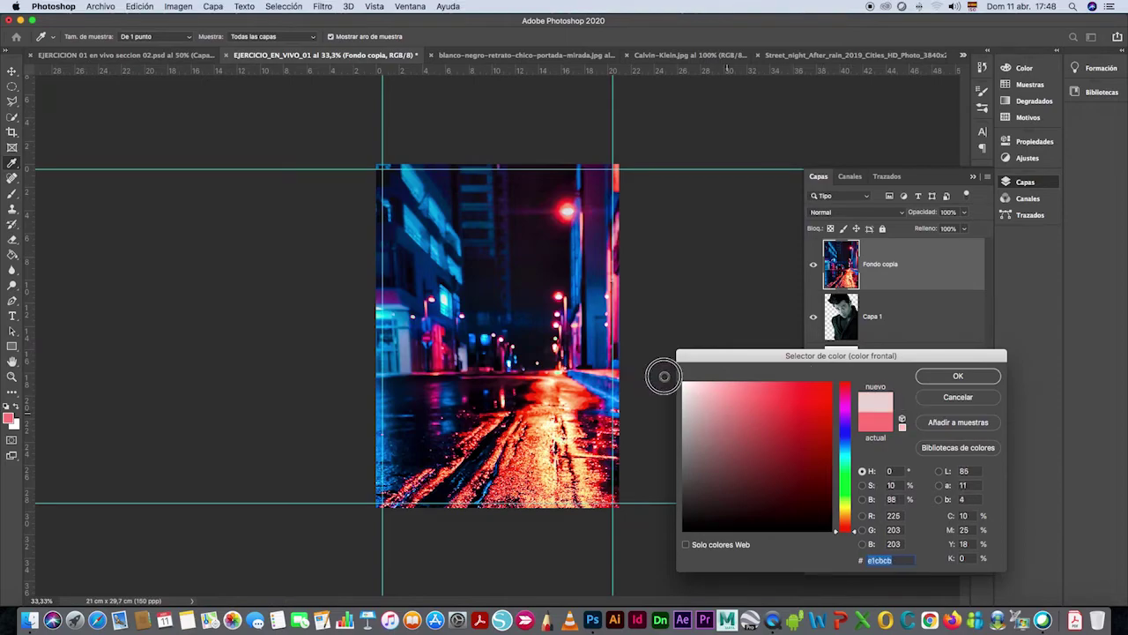
click(969, 379)
Draw thin white rectangles across the top, bottom and left edges of the street image
mouse_move(369, 162)
mouse_down()
mouse_move(625, 172)
mouse_move(625, 529)
mouse_up()
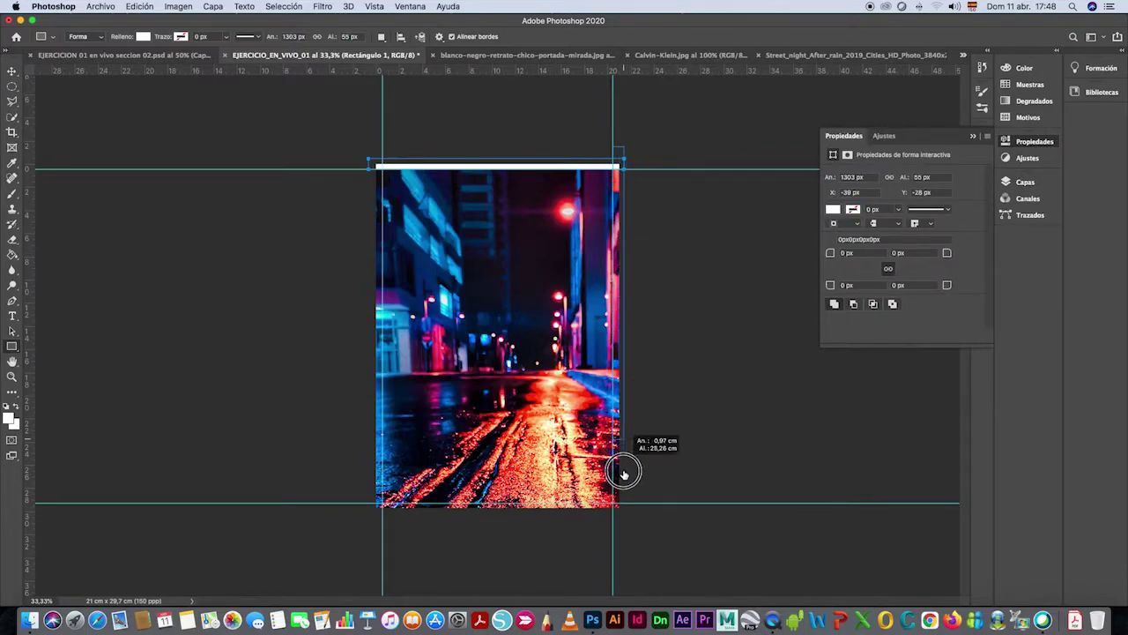
drag(627, 516, 377, 506)
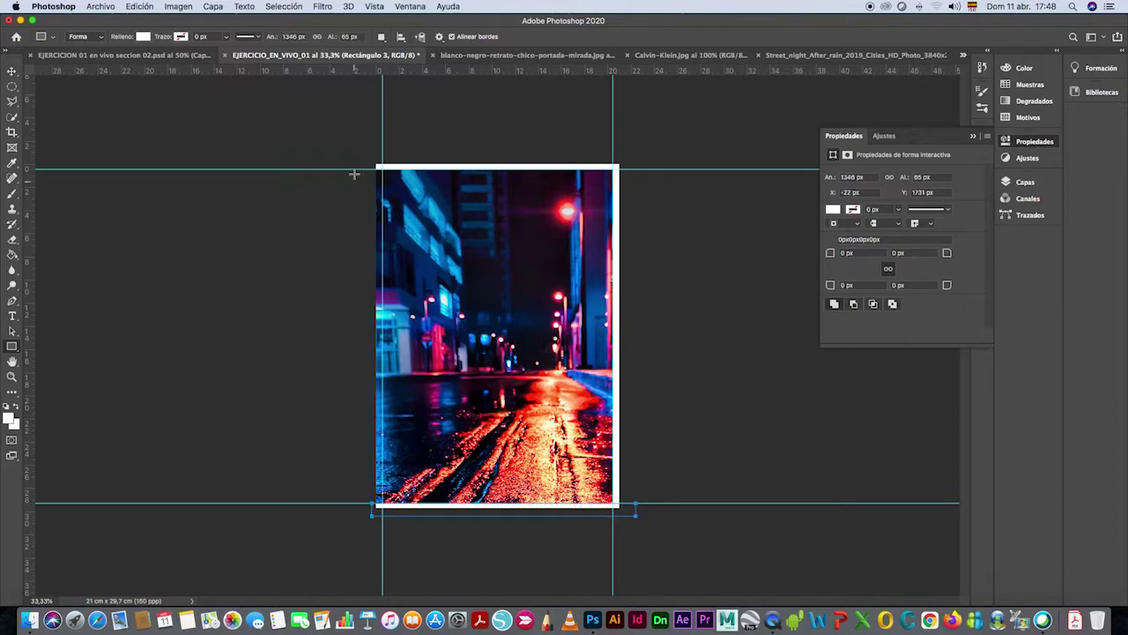
drag(369, 156, 379, 508)
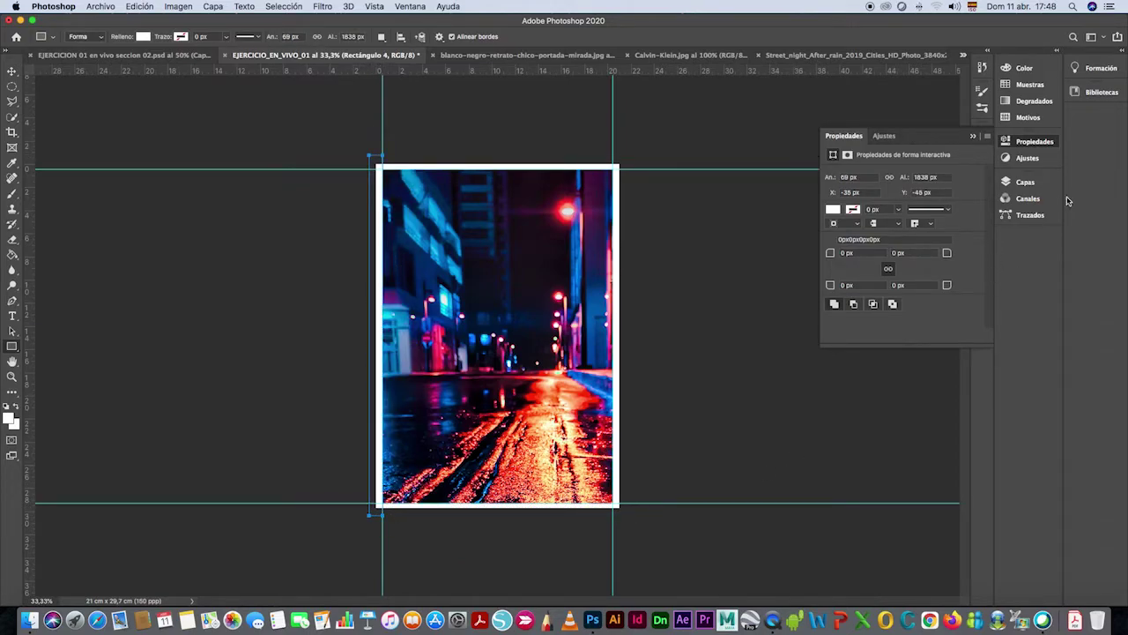
click(1027, 182)
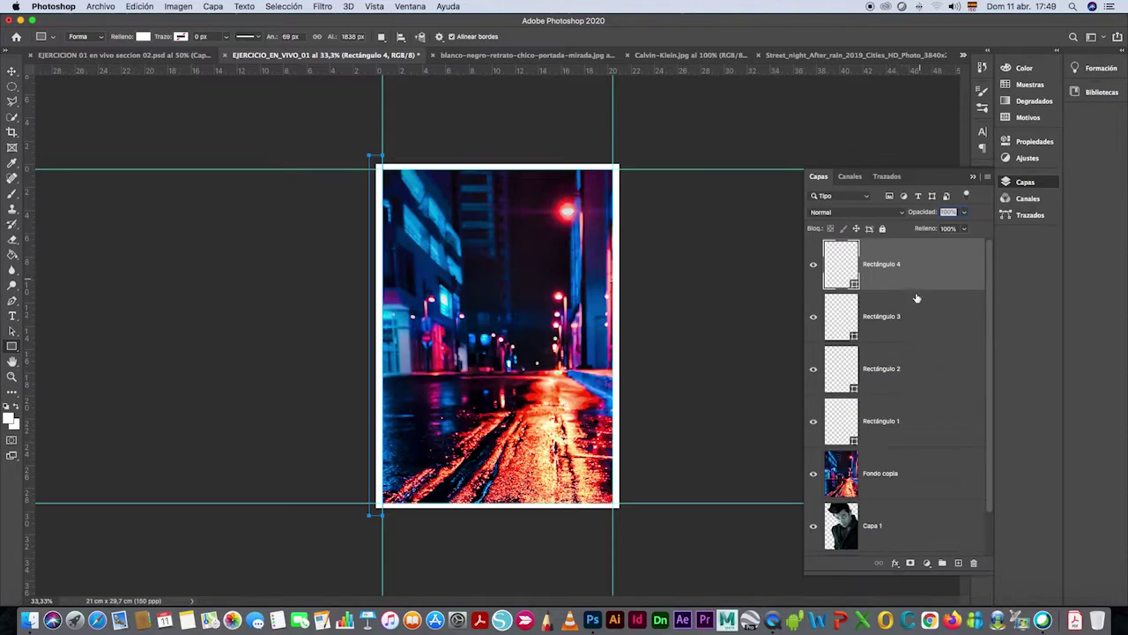
Select Rectángulo 1–4 and combine them into one shape with Combinar formas
click(909, 321)
click(909, 360)
click(908, 424)
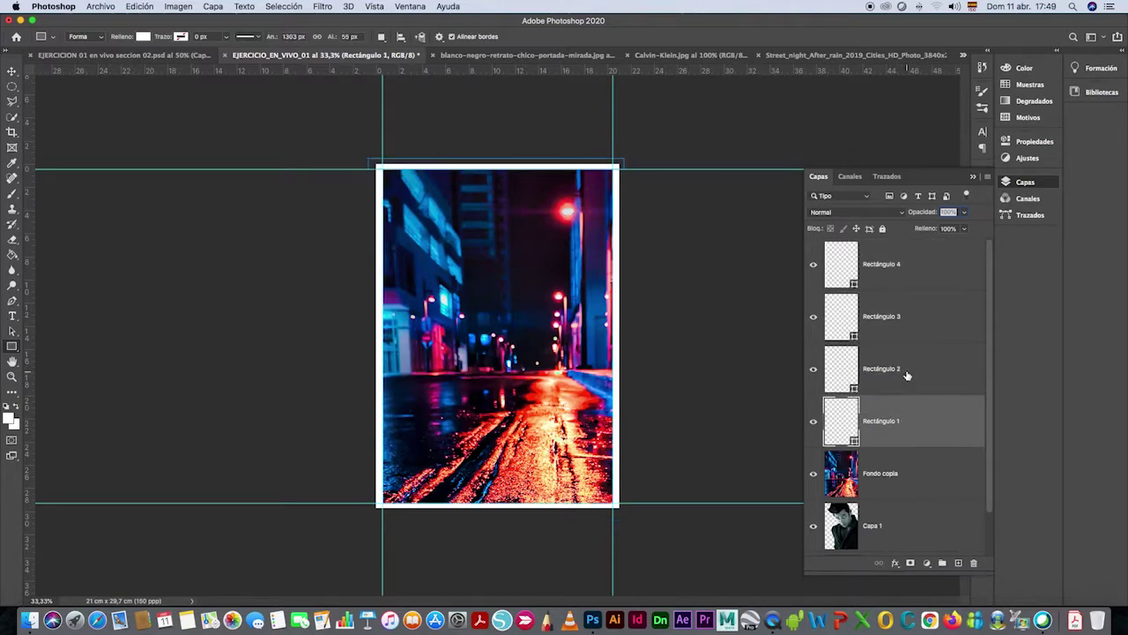
click(907, 375)
click(915, 320)
click(912, 267)
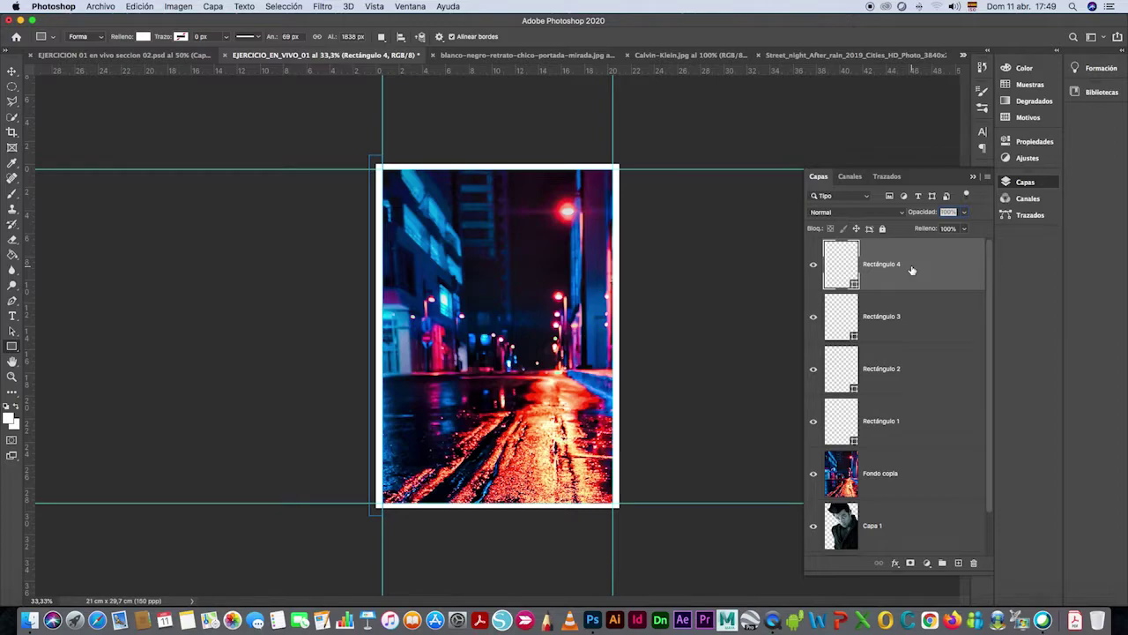
shift+click(928, 434)
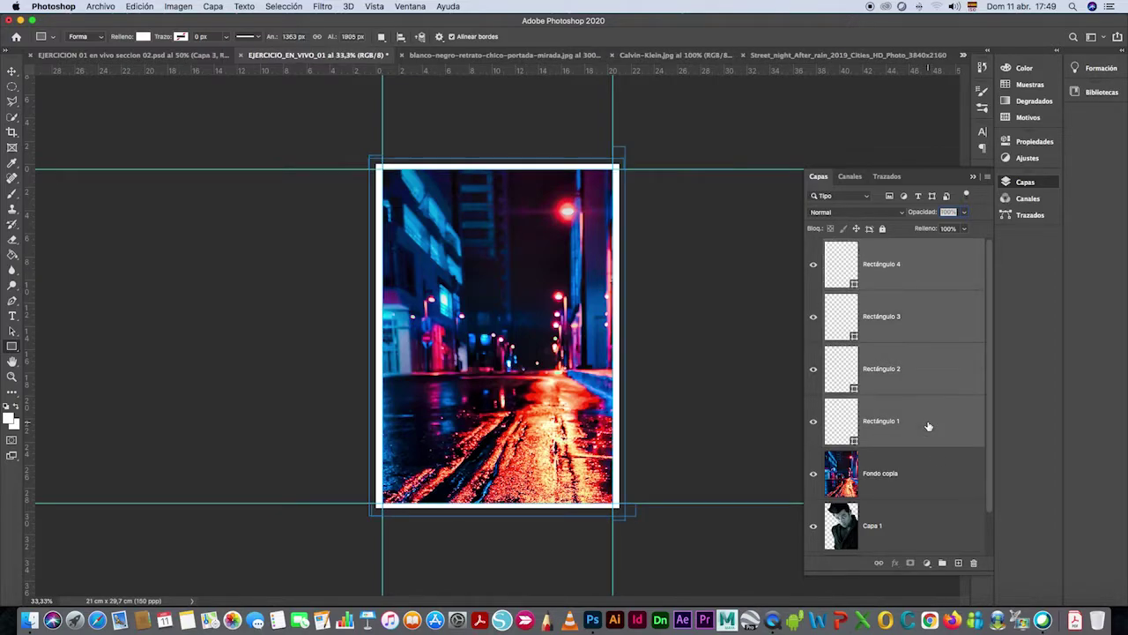
right_click(923, 421)
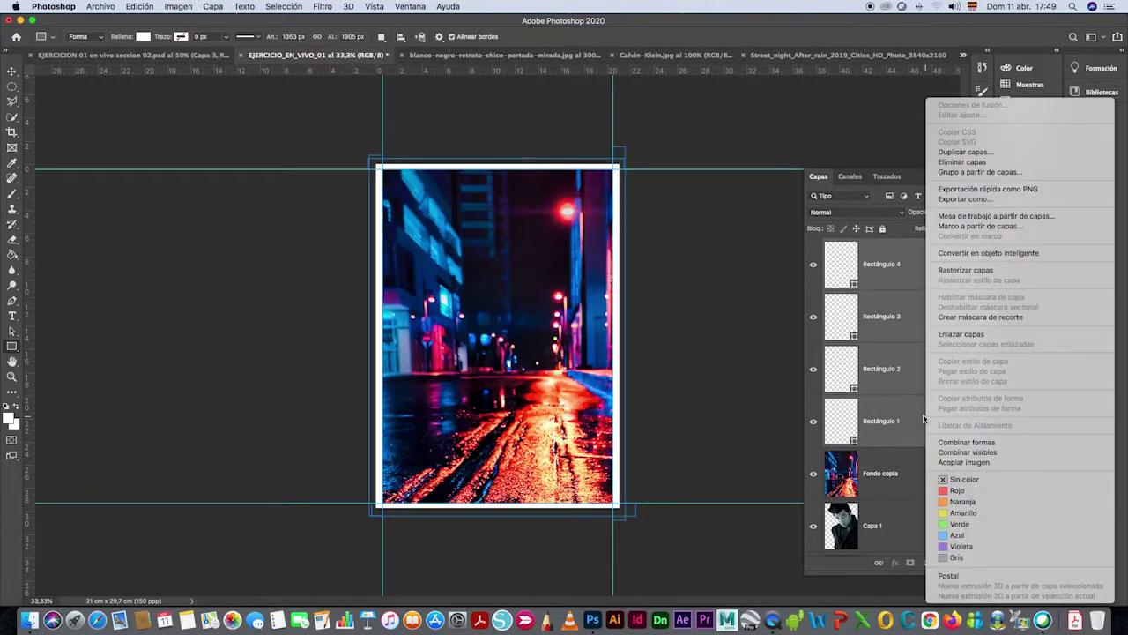
click(978, 443)
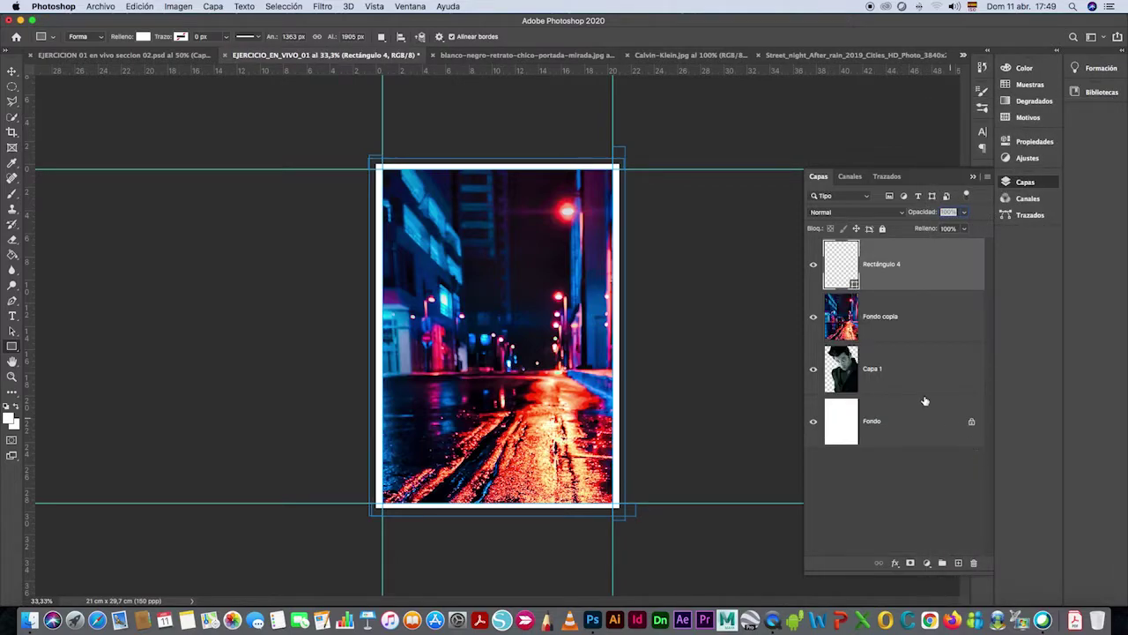
Toggle the merged Rectángulo 4 frame's visibility off and on to check it
click(813, 267)
click(814, 267)
click(814, 267)
click(814, 267)
click(813, 267)
click(814, 267)
click(813, 267)
click(813, 267)
Set Fondo copia's blend mode to Luz suave, toggling the white Fondo off and back on
click(903, 316)
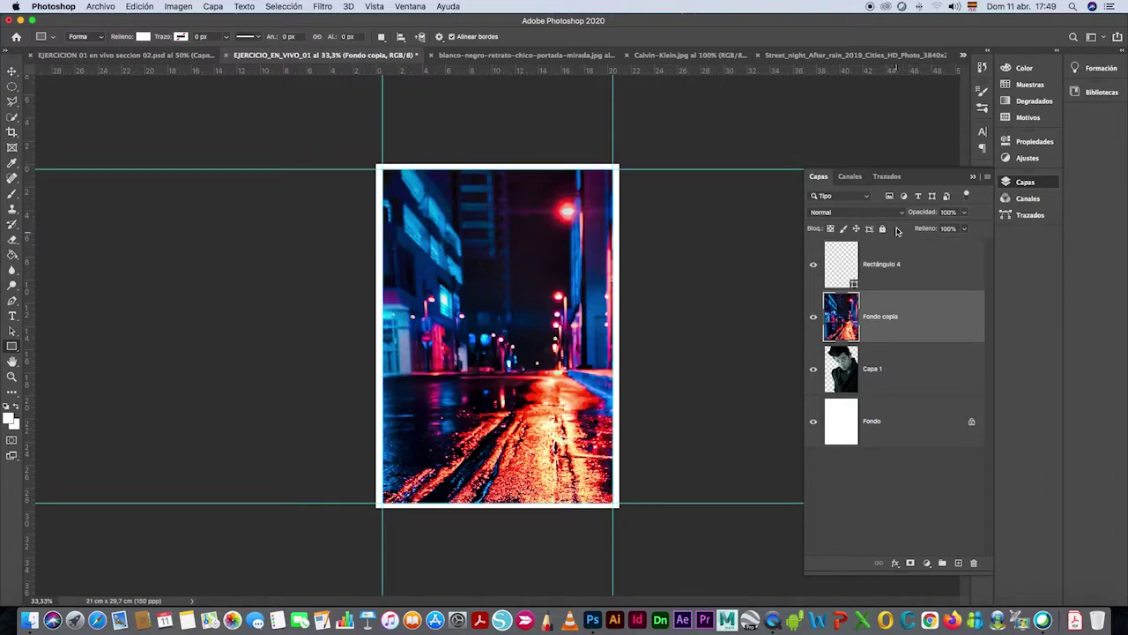
click(964, 212)
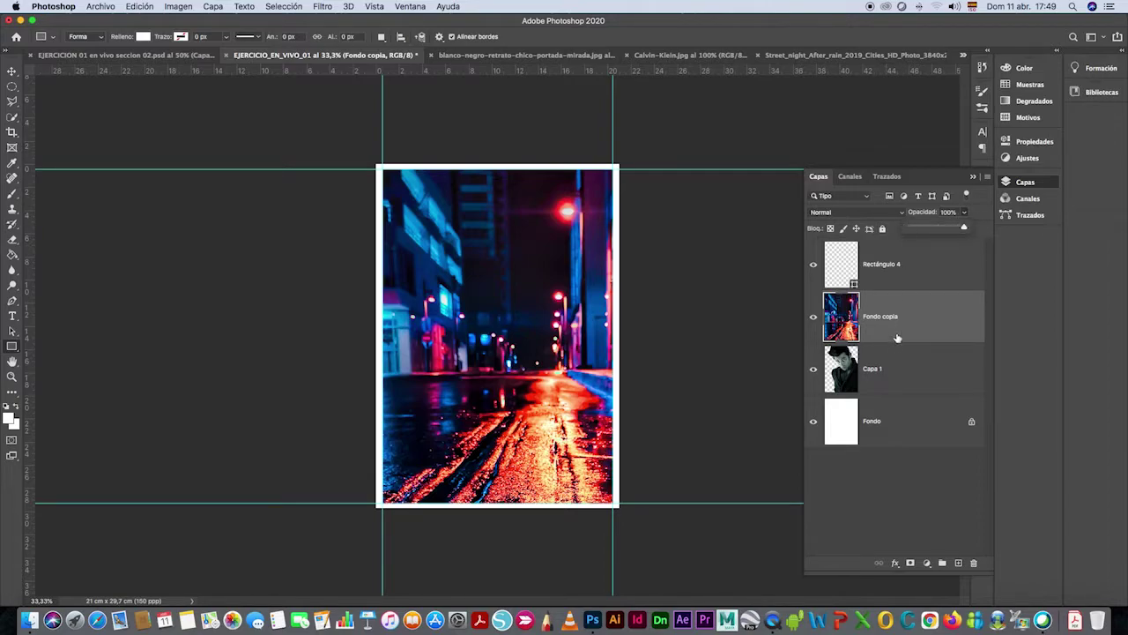
click(903, 215)
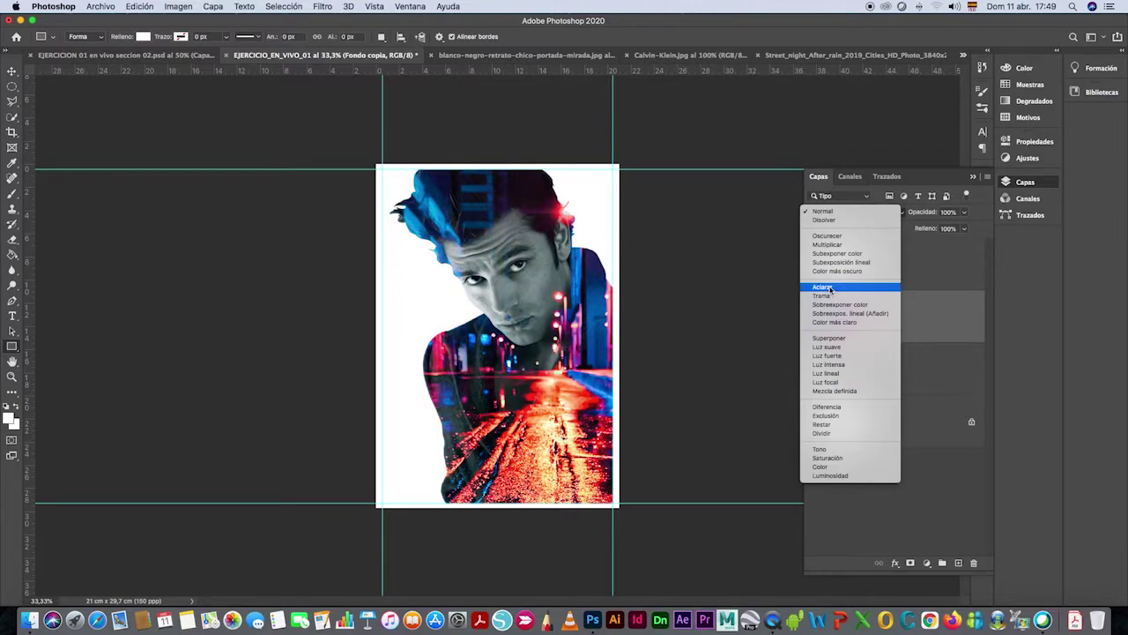
click(833, 347)
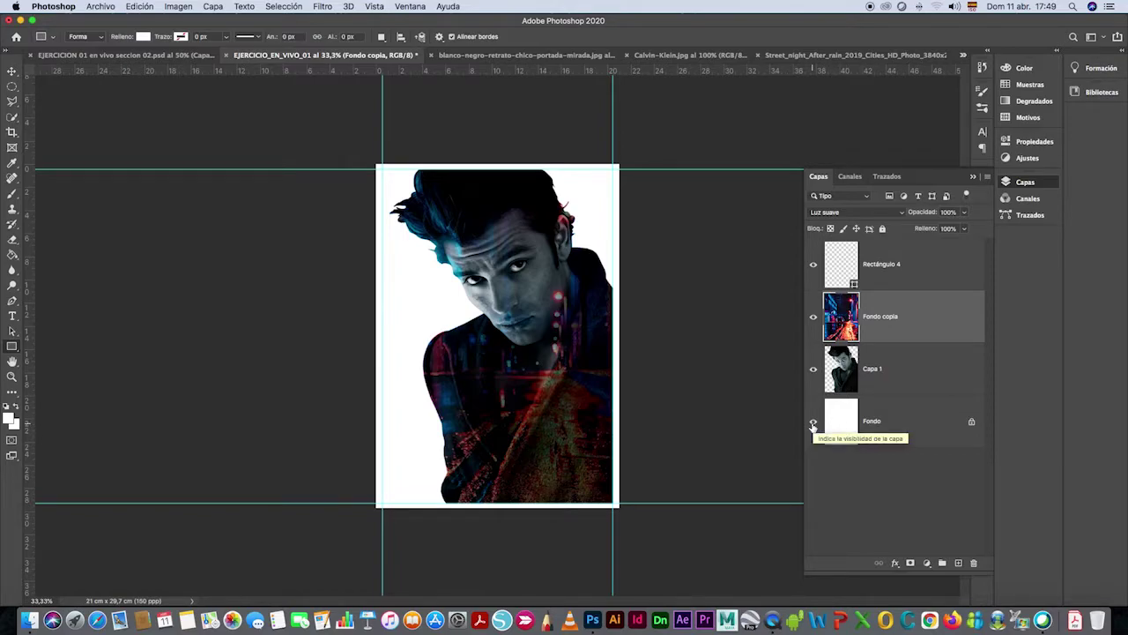
click(814, 425)
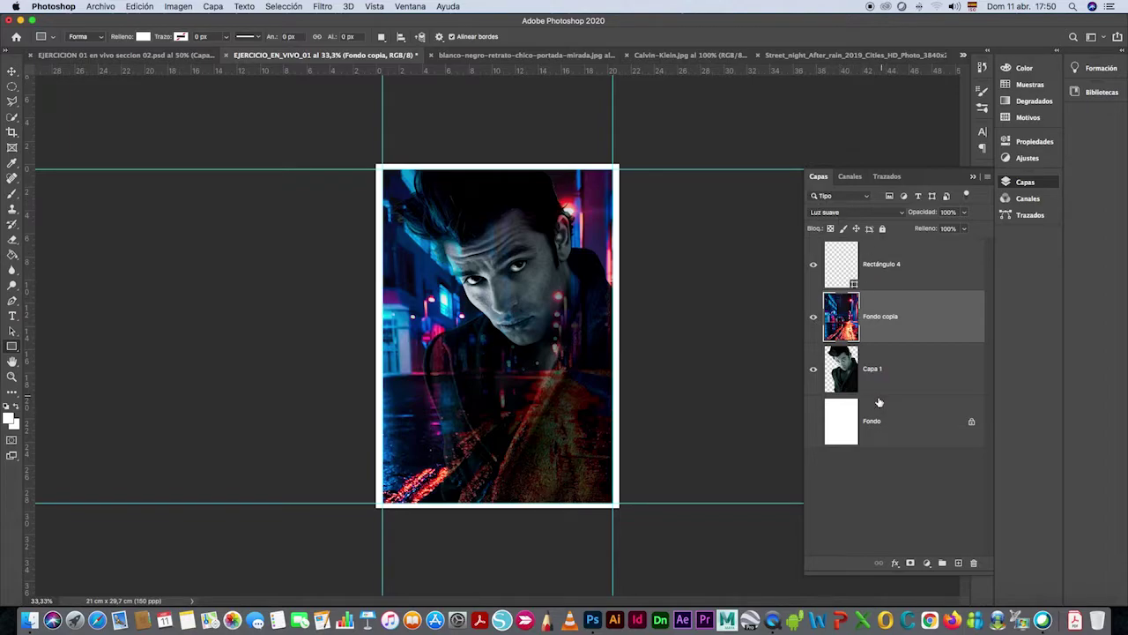
click(814, 423)
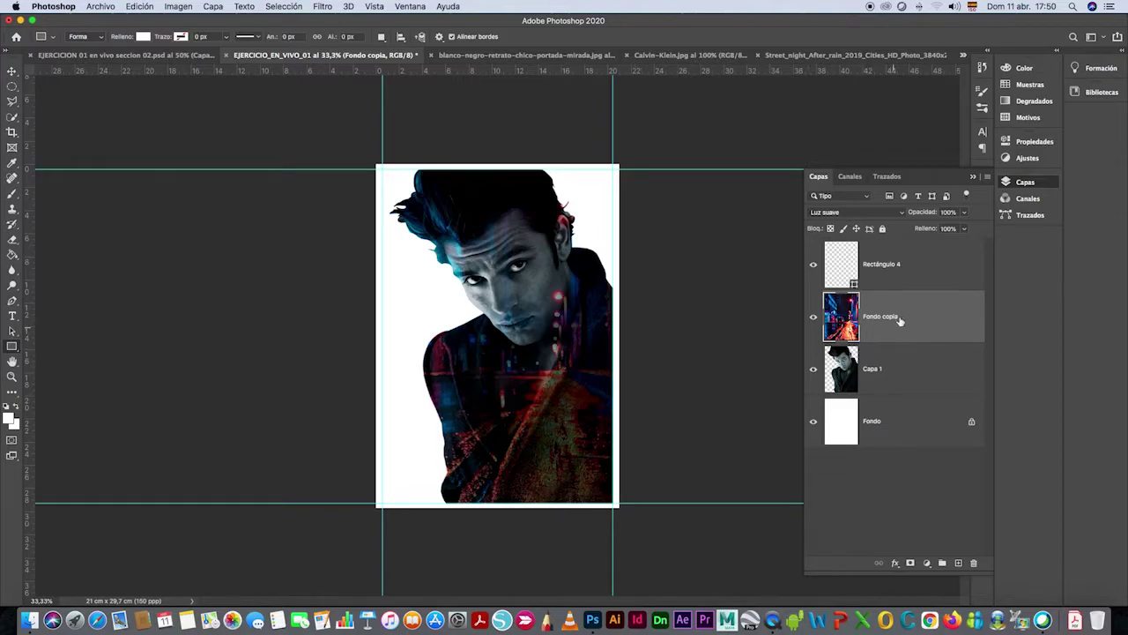
Drop the Capa 1 portrait layer's opacity to 65%
click(892, 368)
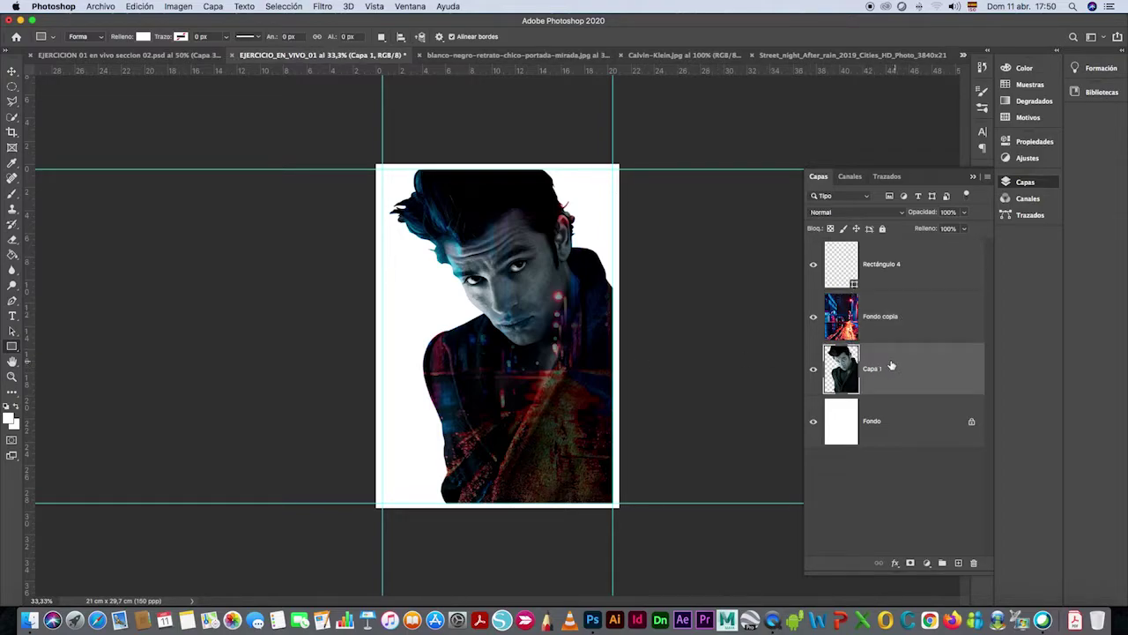
click(964, 215)
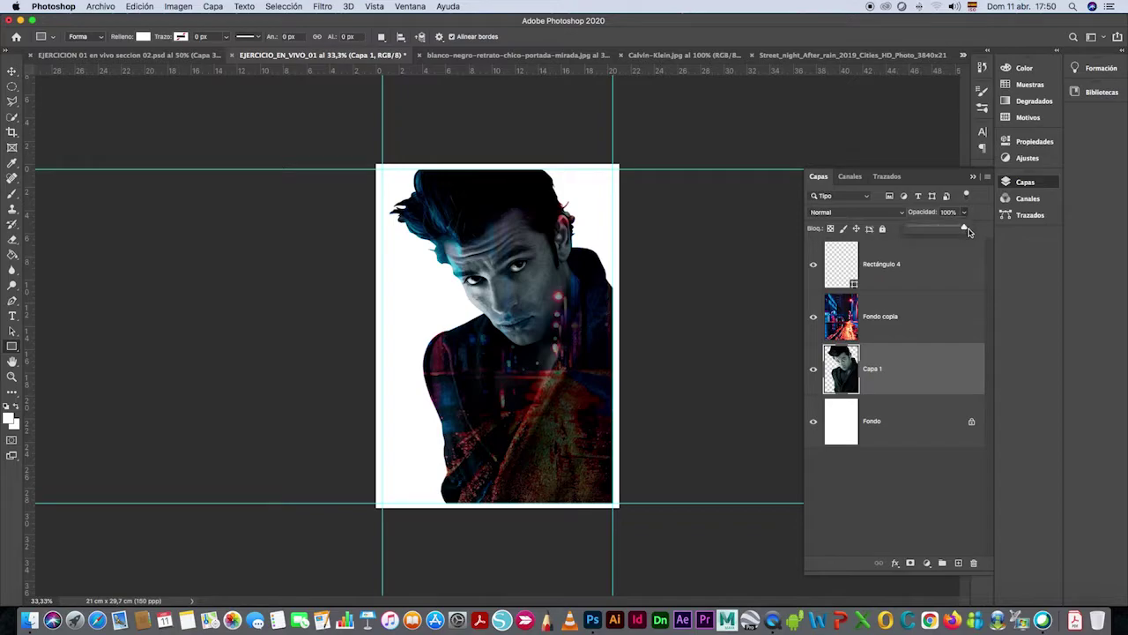
drag(964, 229, 945, 228)
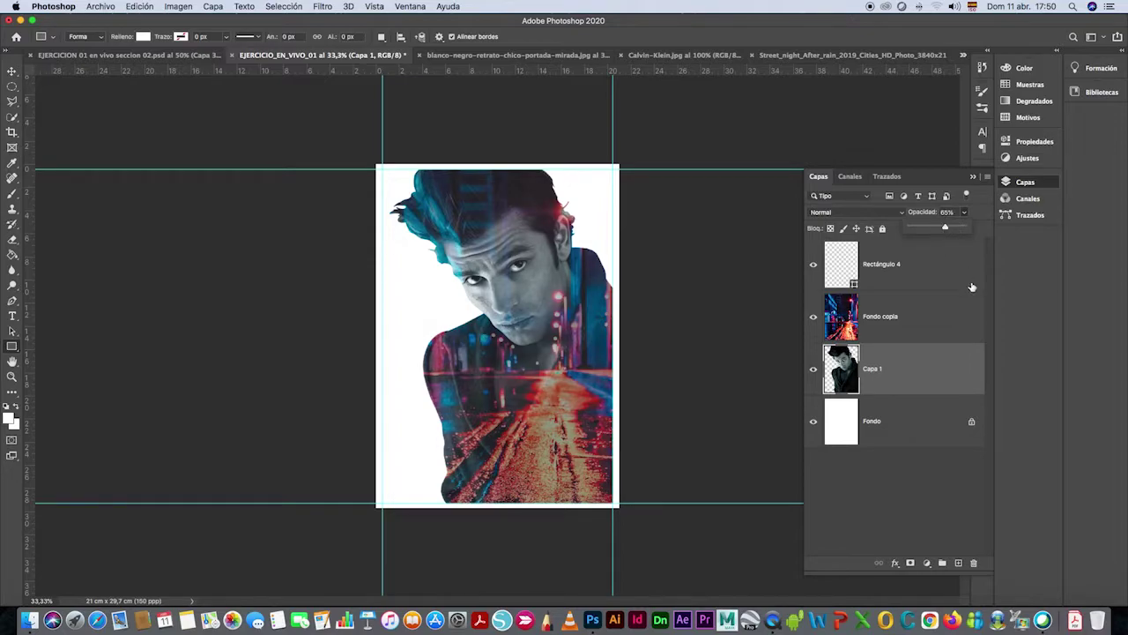
click(916, 310)
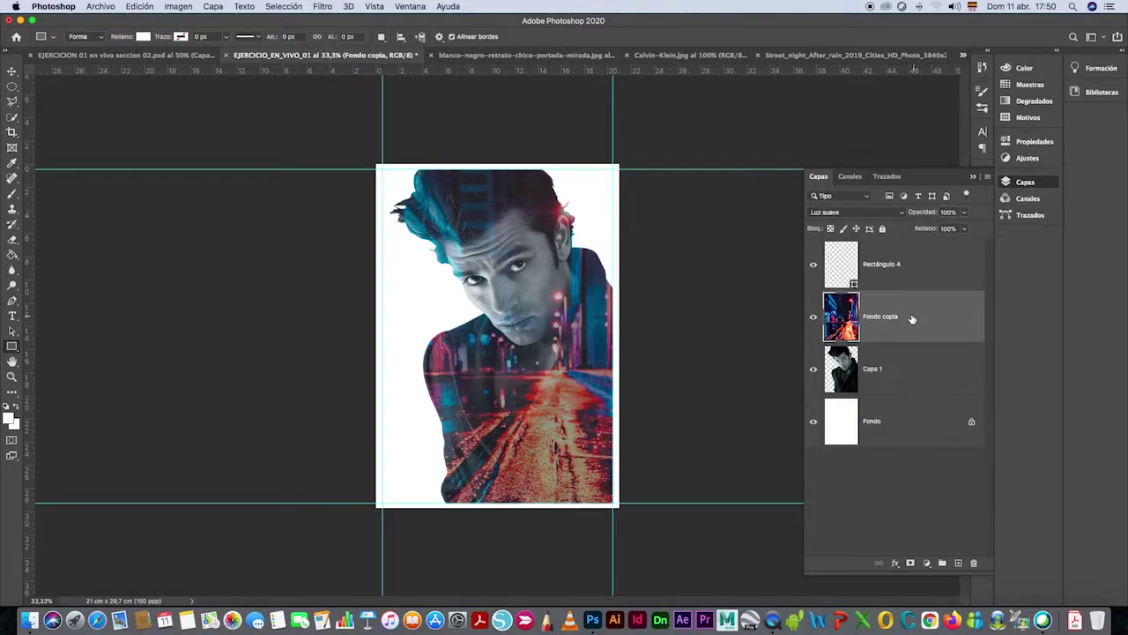
Nudge the Fondo copia city image, then add a new Capa 2 just above Fondo
click(12, 70)
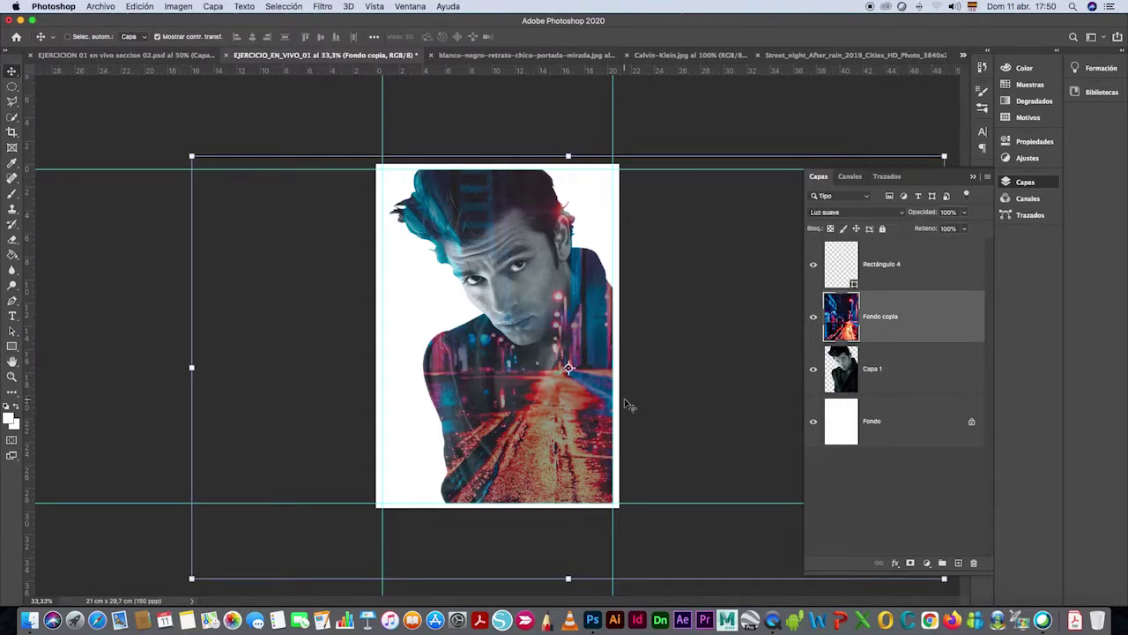
mouse_move(568, 369)
mouse_down()
mouse_move(429, 367)
mouse_move(568, 366)
mouse_up()
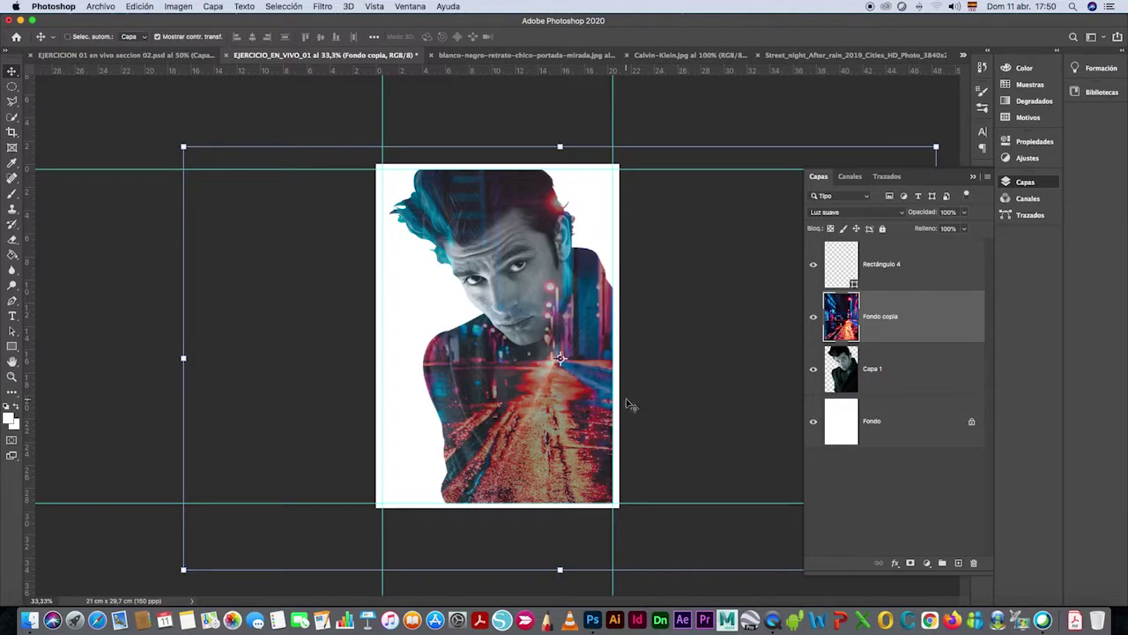
click(910, 498)
click(959, 564)
drag(899, 266, 908, 443)
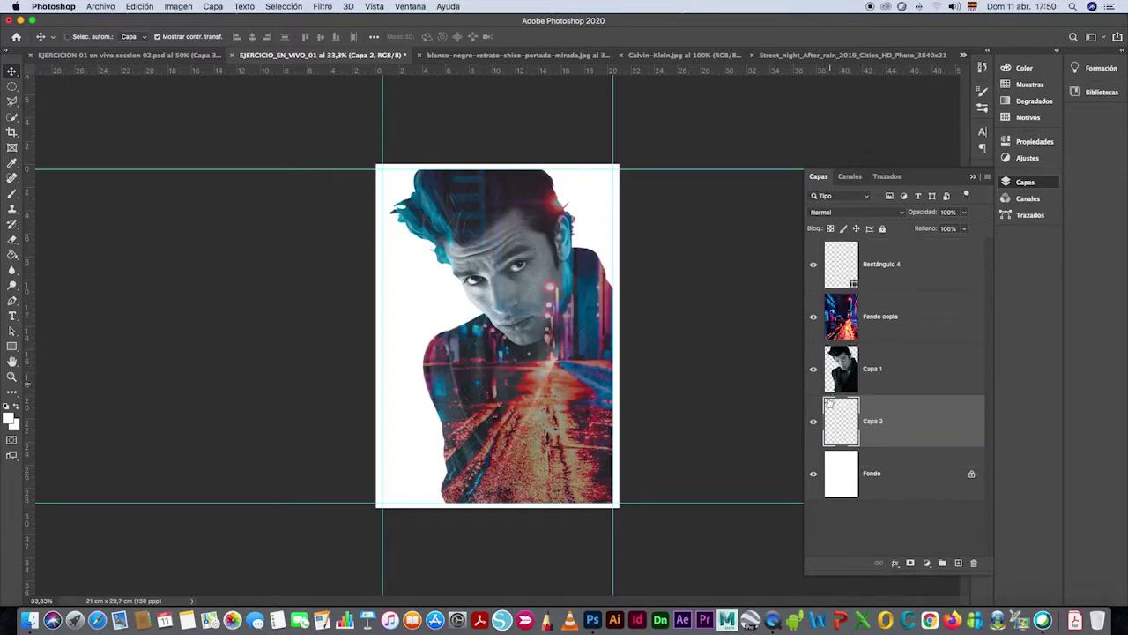
Paint-bucket Capa 2 with very light grey (RGB 246), then zoom in on the face
click(899, 326)
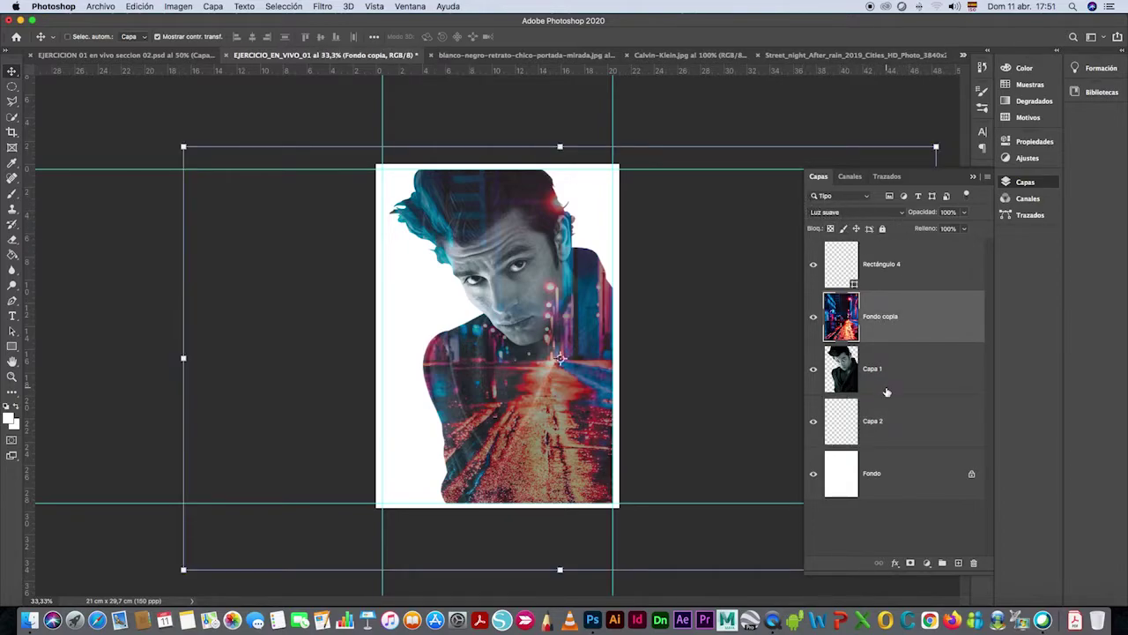
click(885, 430)
click(11, 419)
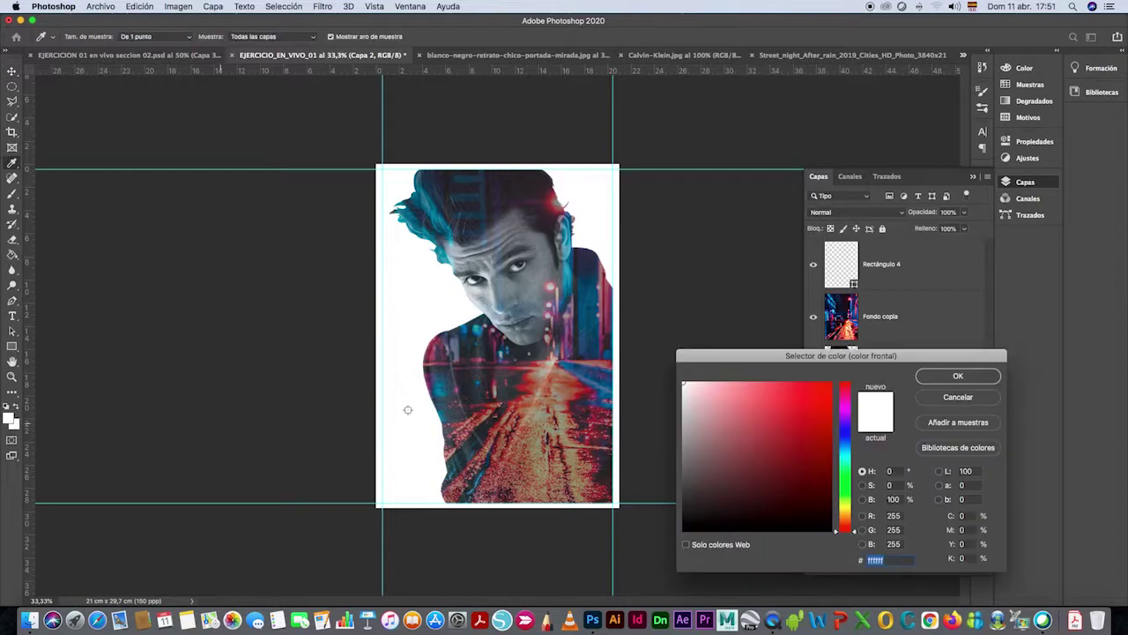
drag(682, 386, 678, 386)
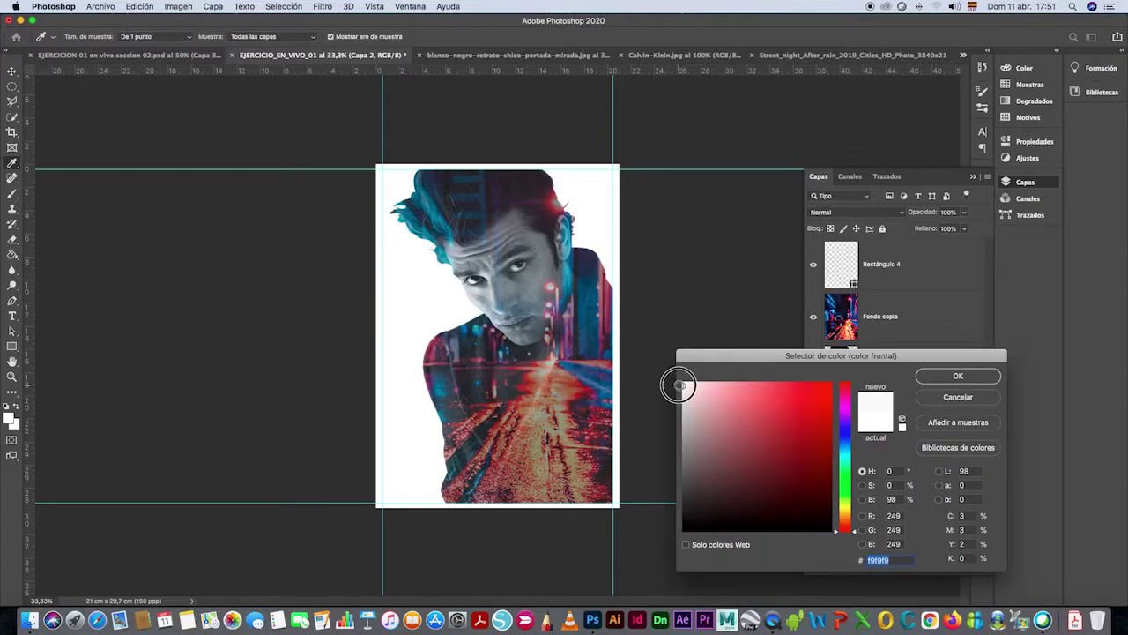
click(941, 383)
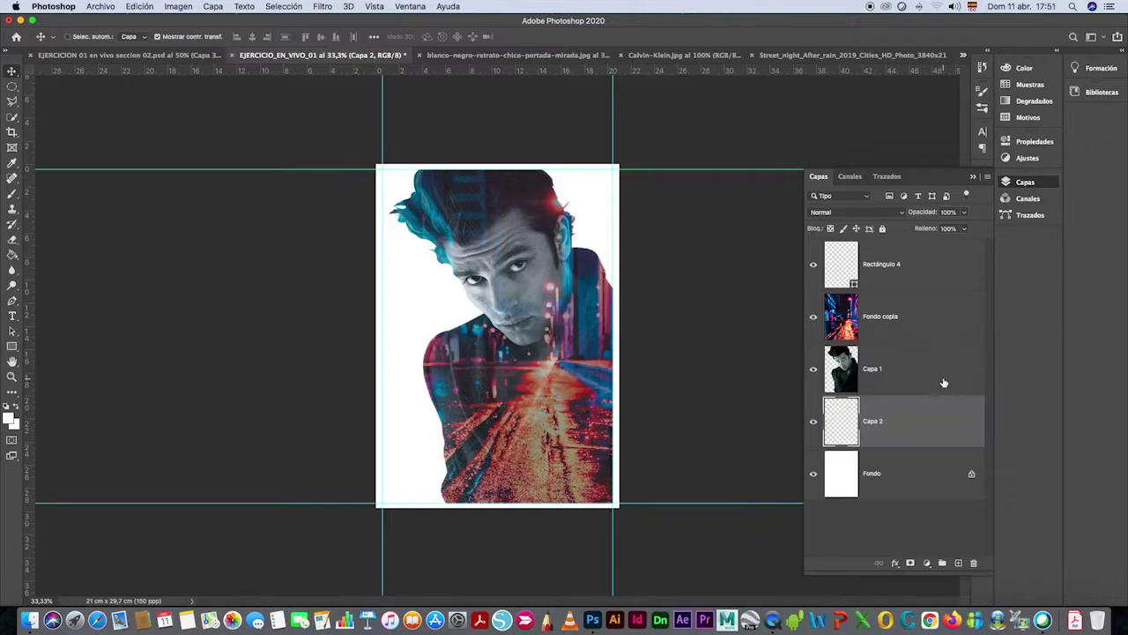
click(12, 254)
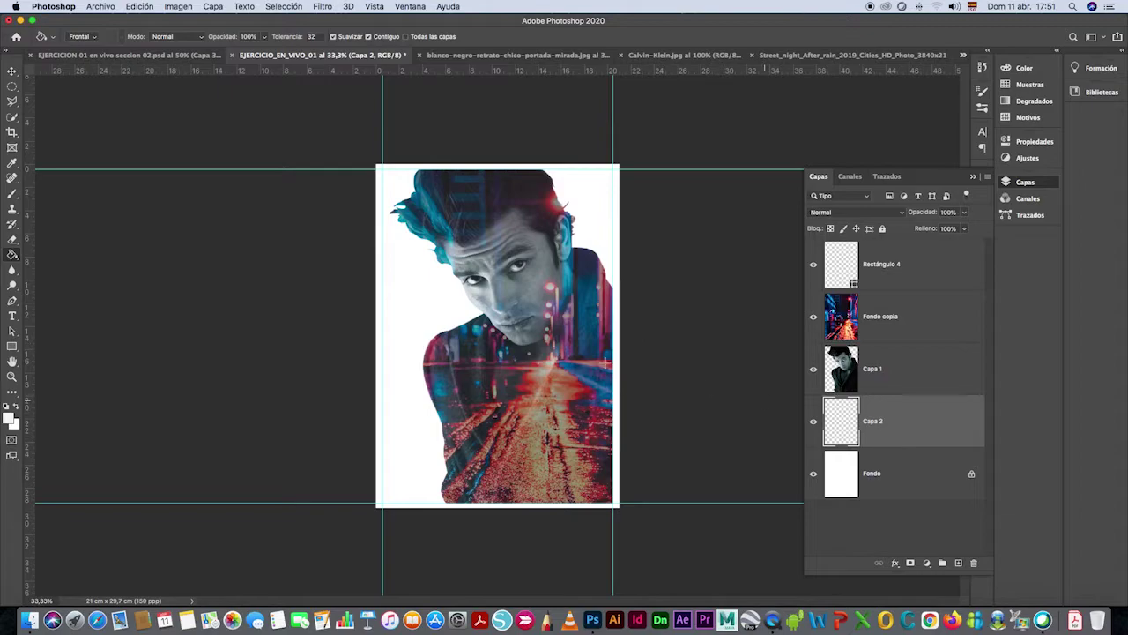
click(427, 290)
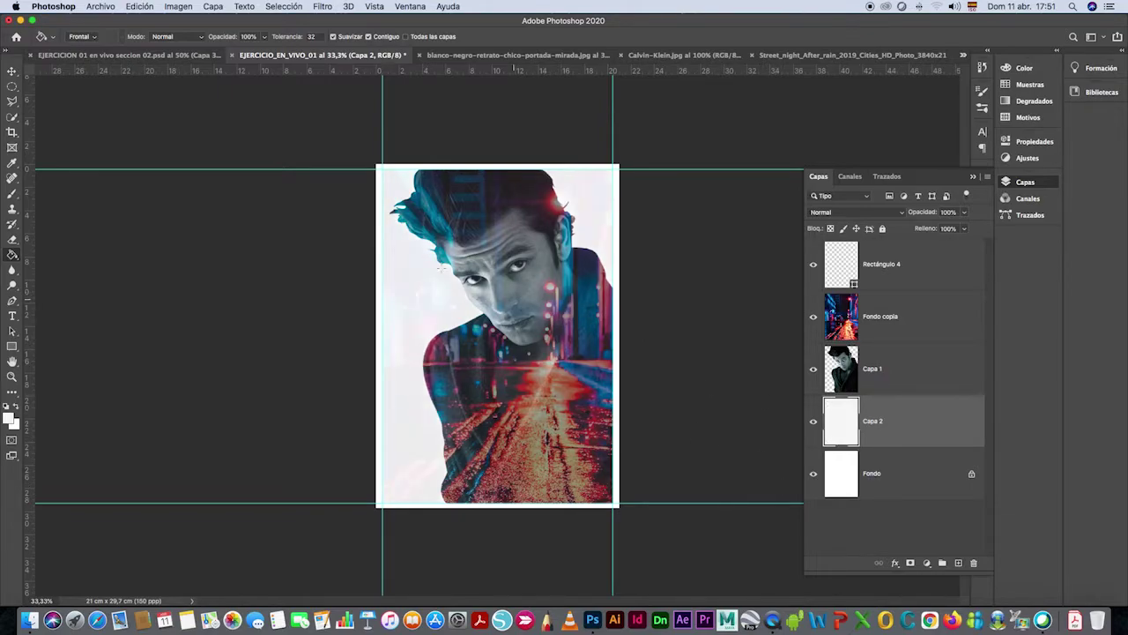
click(12, 376)
click(472, 326)
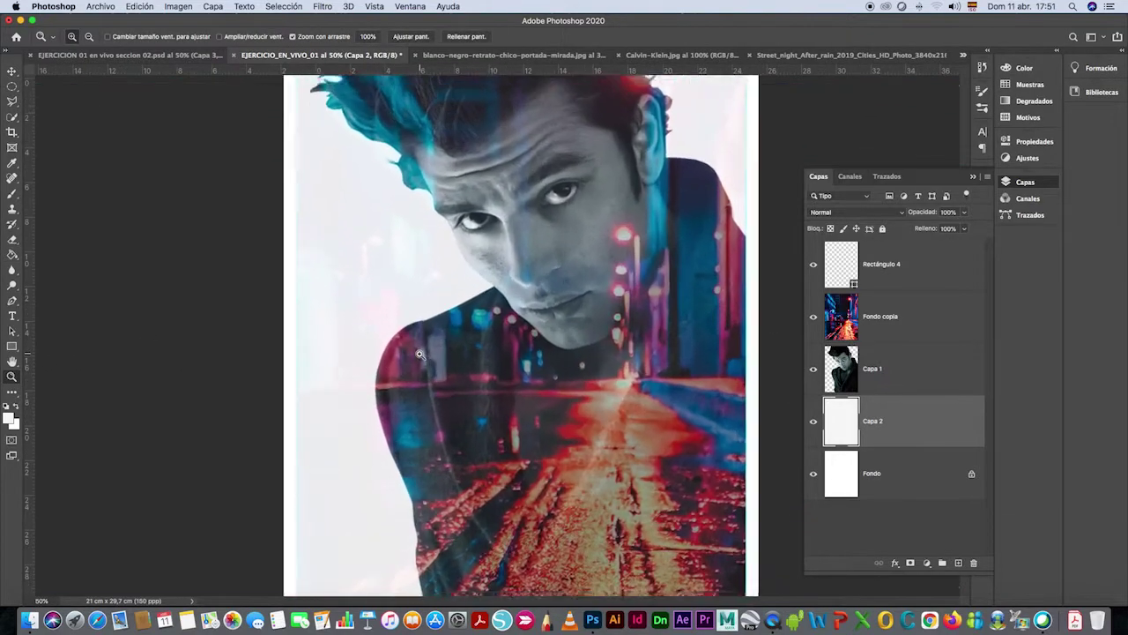
click(429, 348)
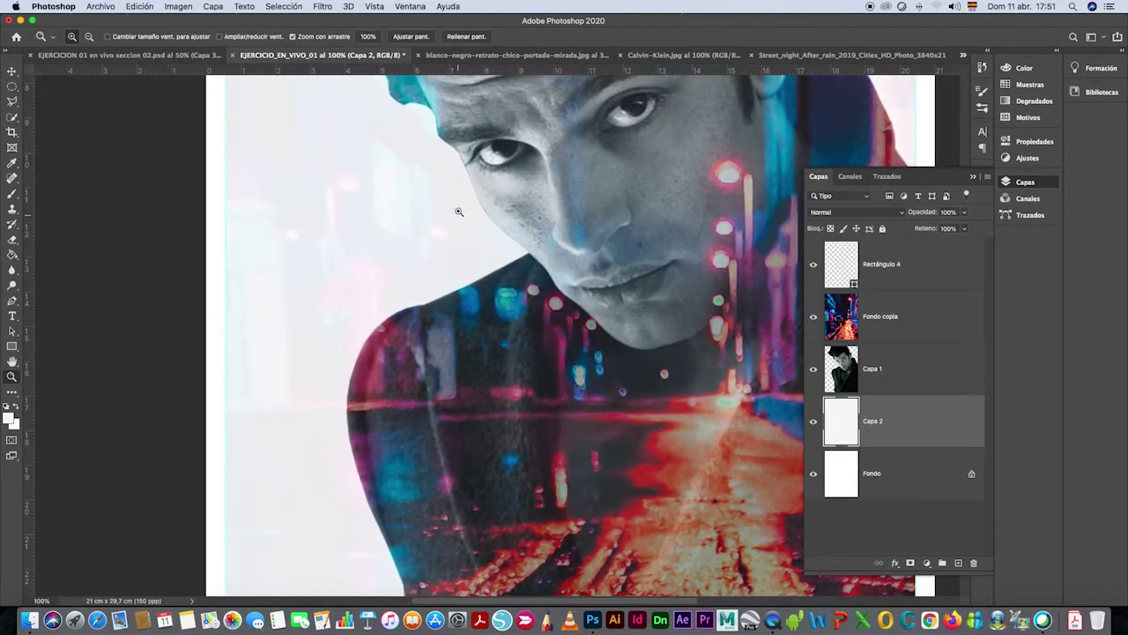
click(813, 422)
click(815, 423)
scroll(540, 236, up, 4)
scroll(540, 236, up, 1)
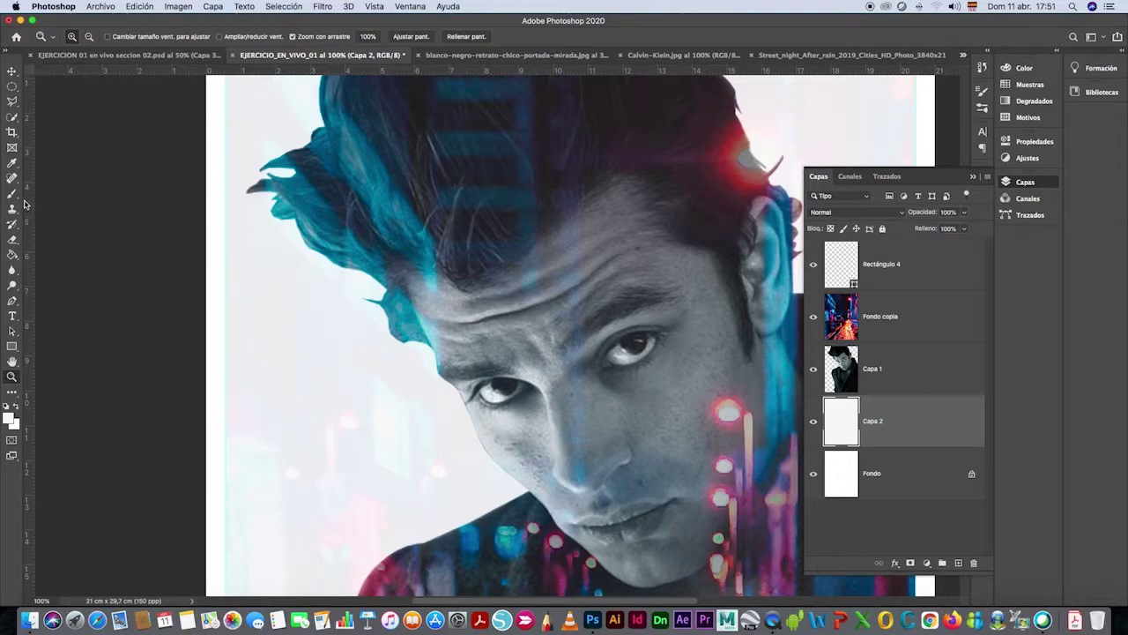
click(451, 352)
scroll(355, 423, down, 4)
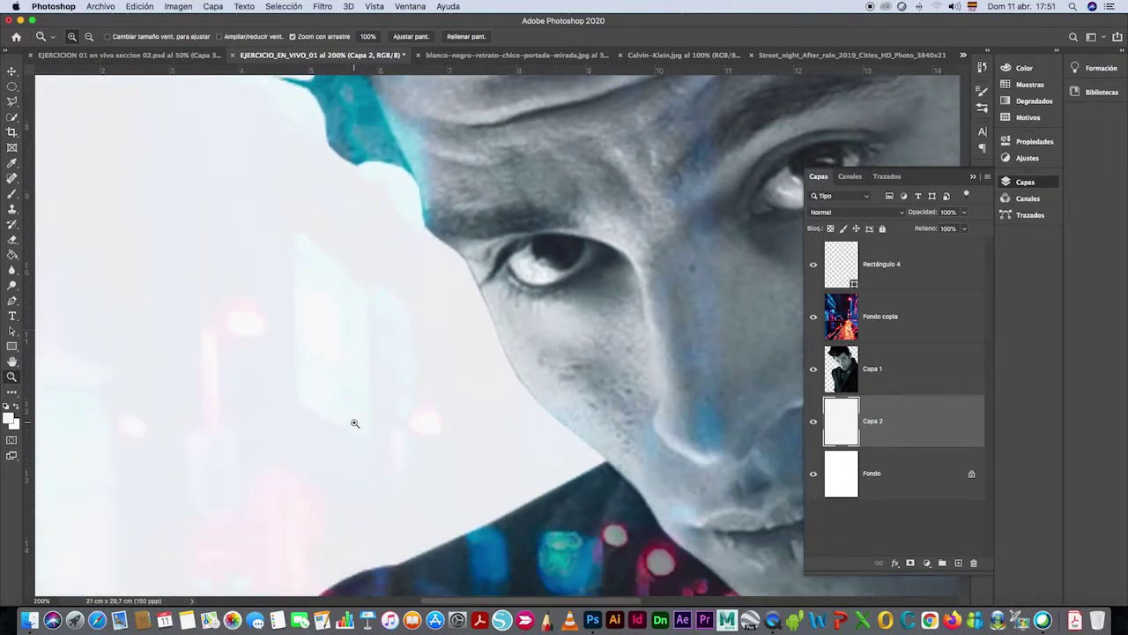
Switch to the standard Eraser Tool with a soft round brush at 10 px
right_click(13, 240)
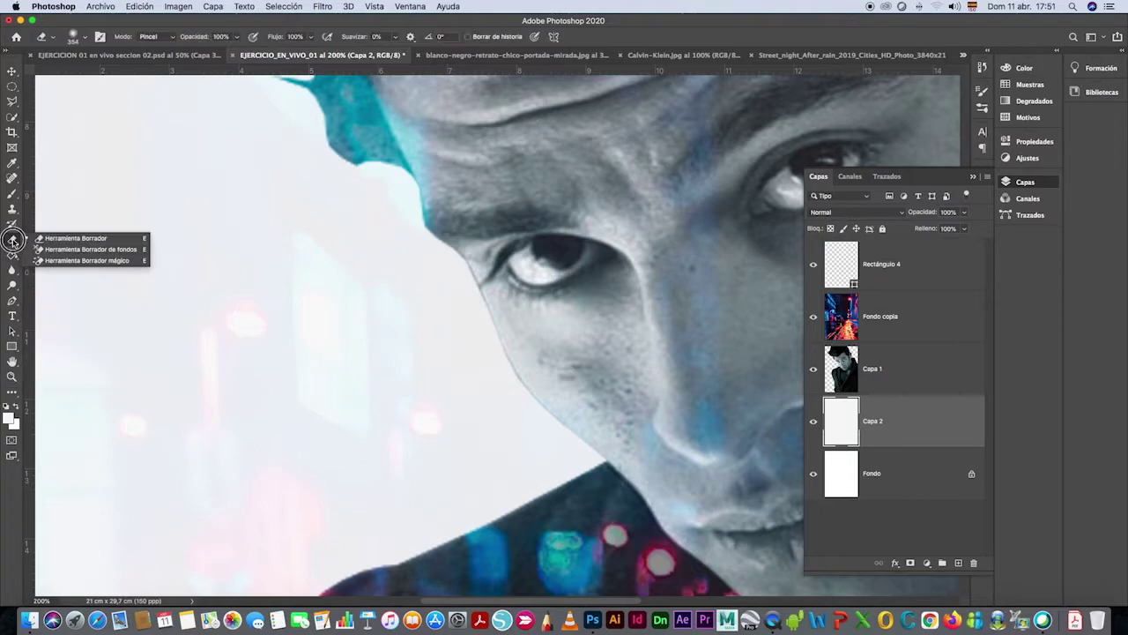
click(79, 236)
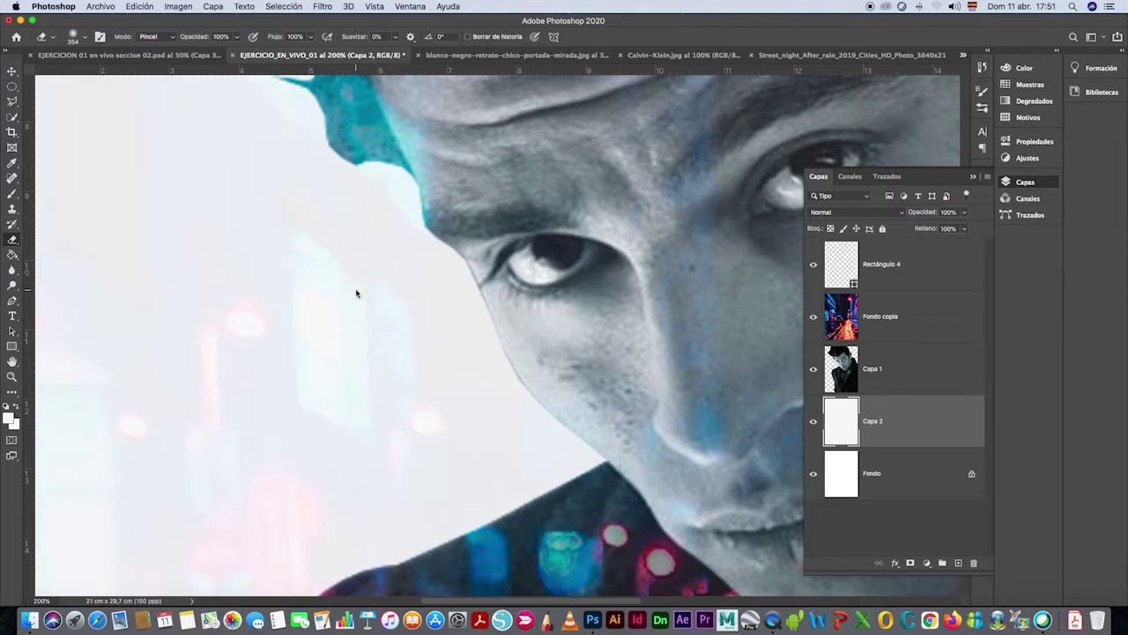
right_click(363, 296)
scroll(459, 448, down, 5)
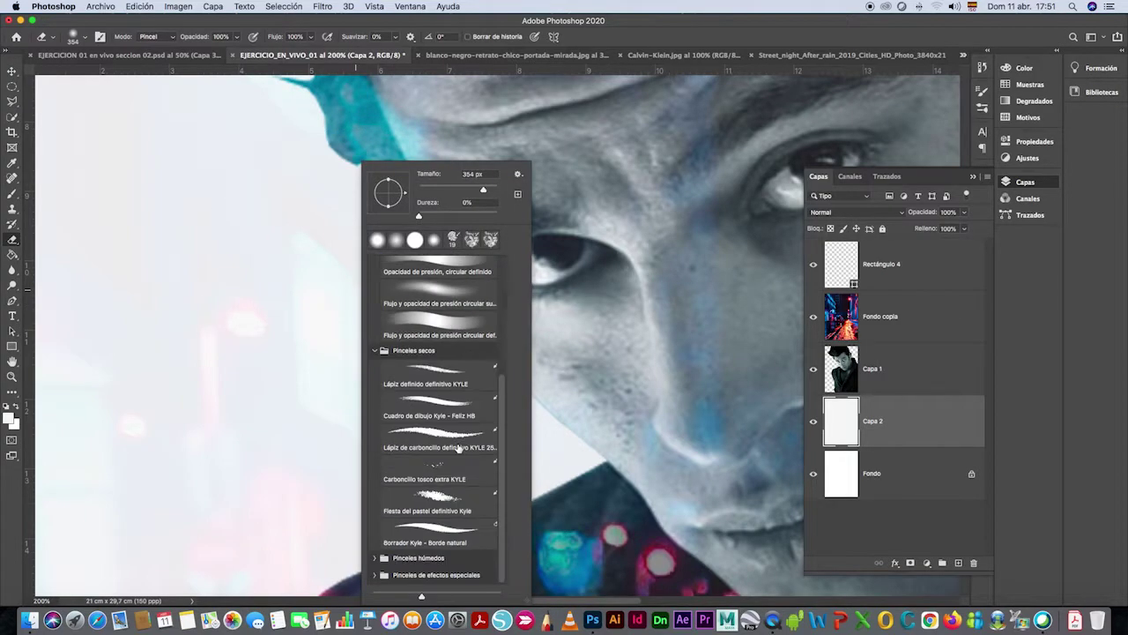
scroll(459, 448, up, 5)
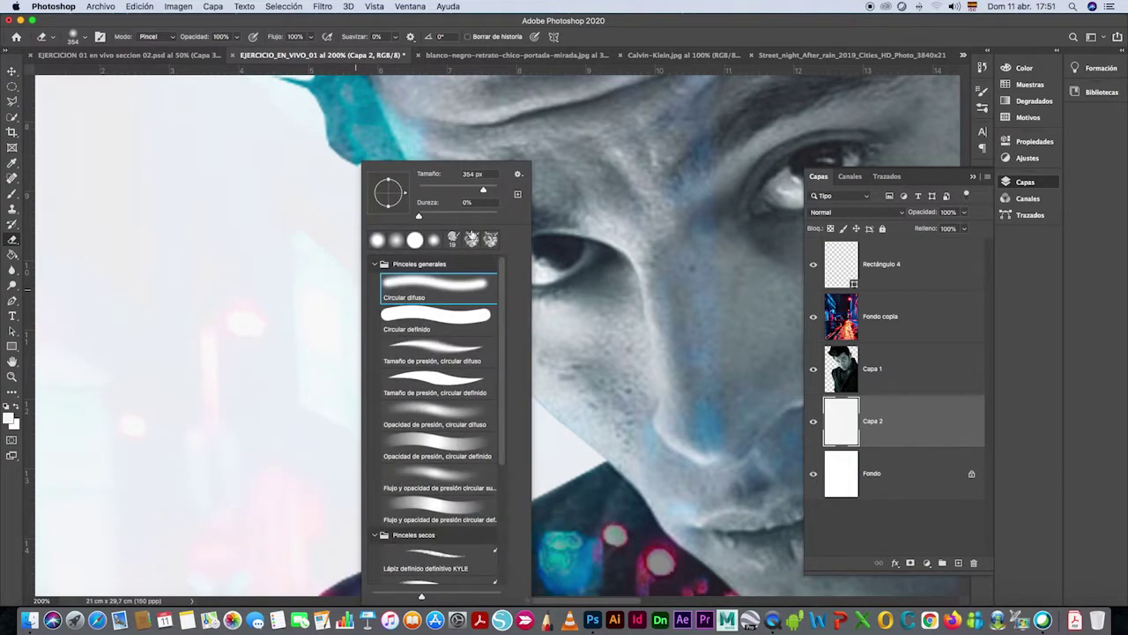
drag(482, 191, 423, 190)
drag(425, 189, 422, 190)
click(335, 60)
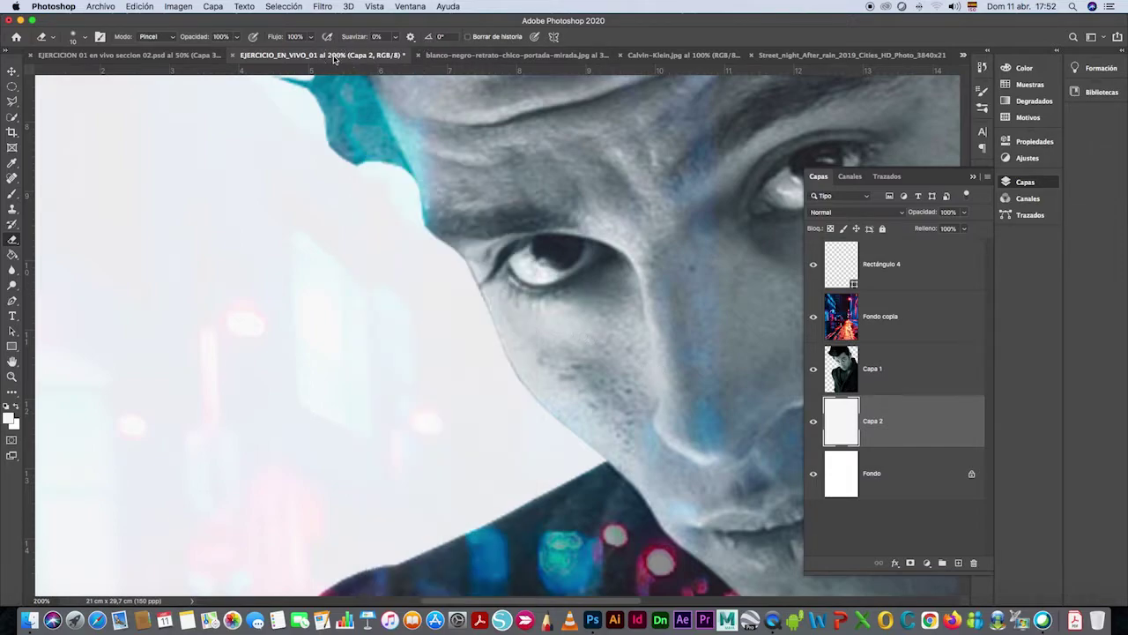
On Capa 1, erase the teal hair edge above the eye and around the face
drag(323, 143, 360, 164)
click(899, 371)
mouse_move(329, 145)
mouse_down()
mouse_move(411, 176)
mouse_move(423, 234)
mouse_move(465, 262)
mouse_move(536, 403)
mouse_move(602, 459)
mouse_up()
scroll(303, 187, up, 5)
scroll(303, 187, left, 2)
Erase the stray hair tips at the head's top and along the hair beside the ear
mouse_move(303, 187)
mouse_down()
mouse_move(240, 197)
mouse_move(217, 229)
mouse_move(252, 243)
mouse_up()
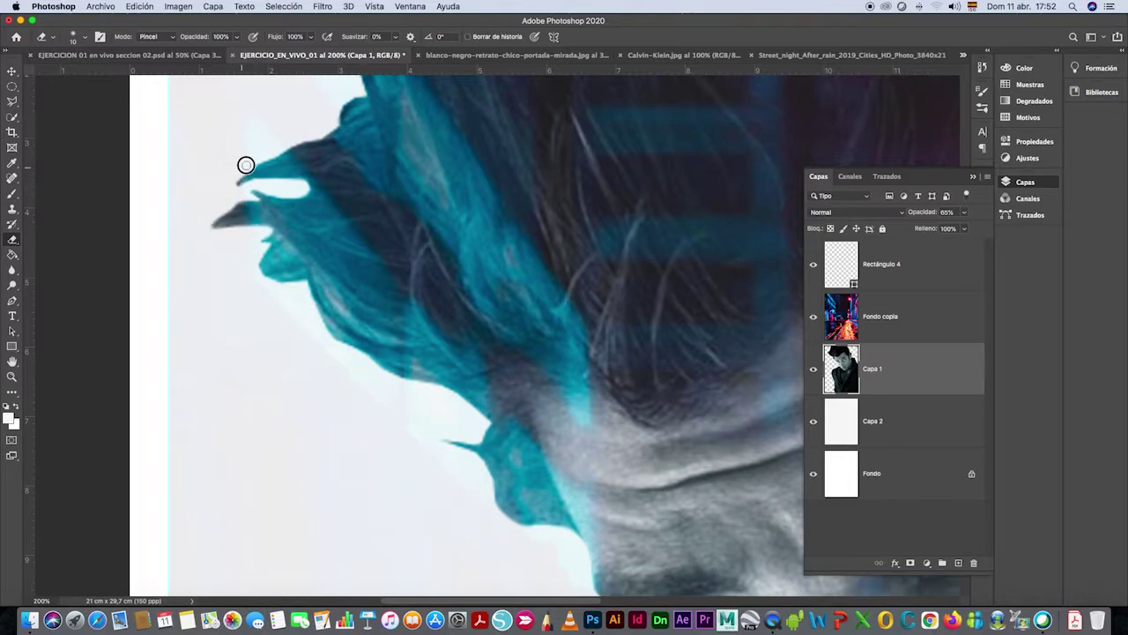
scroll(370, 124, up, 5)
scroll(352, 229, right, 10)
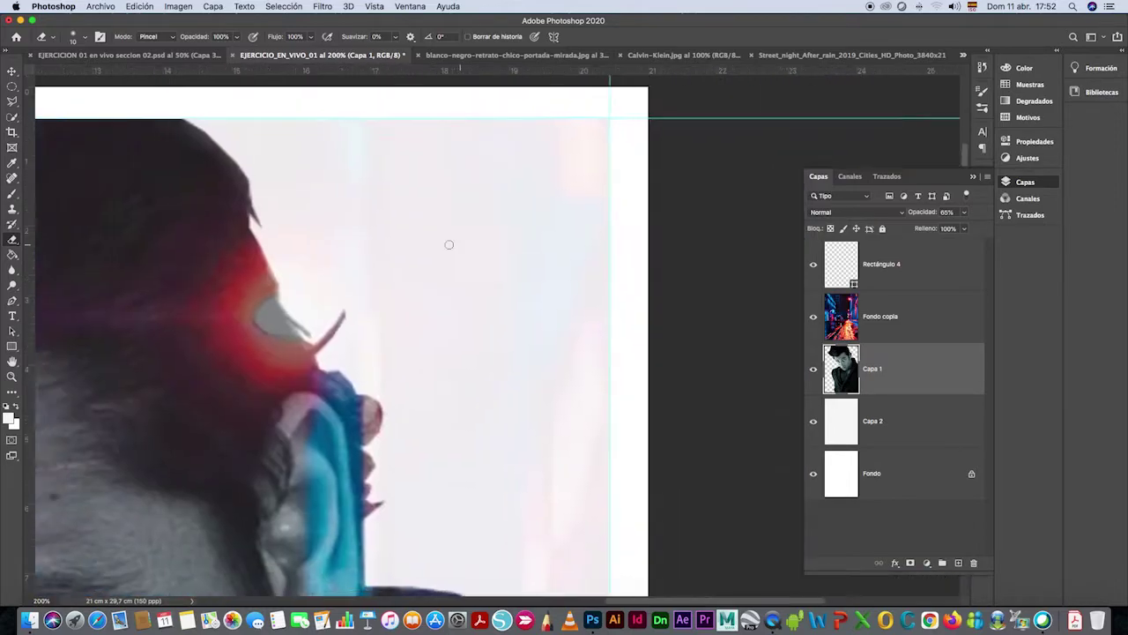
scroll(448, 241, down, 3)
mouse_move(474, 251)
mouse_down()
mouse_move(448, 295)
mouse_move(458, 414)
mouse_move(537, 426)
mouse_up()
scroll(458, 414, left, 5)
scroll(458, 414, down, 2)
key(z)
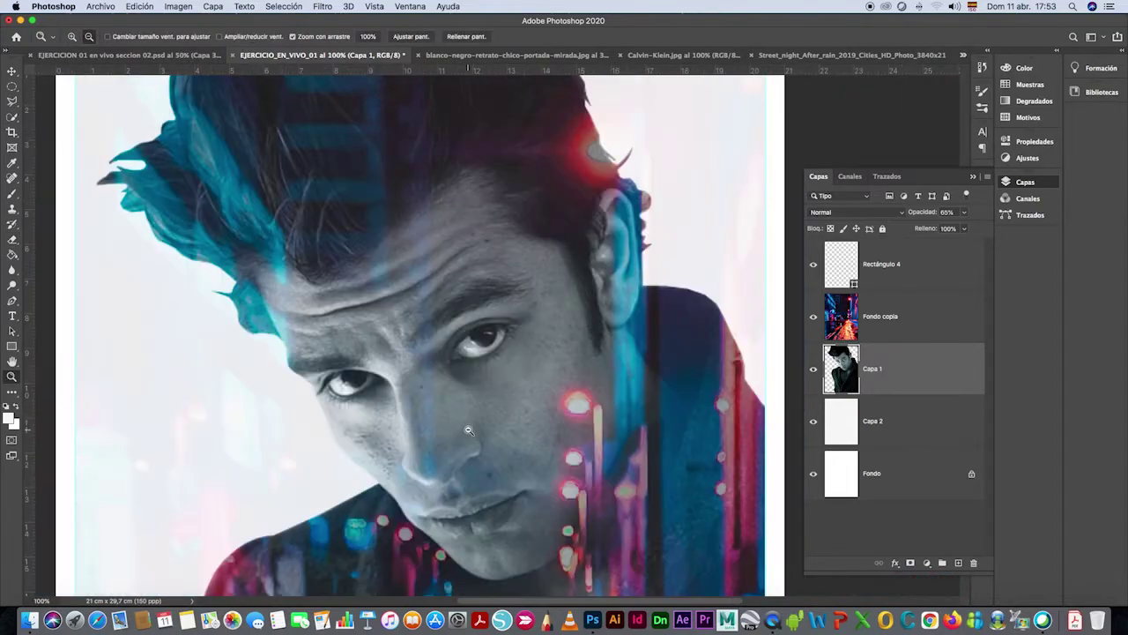
Zoom out to 66.7% and select the plain Lasso Tool
scroll(536, 426, down, 1)
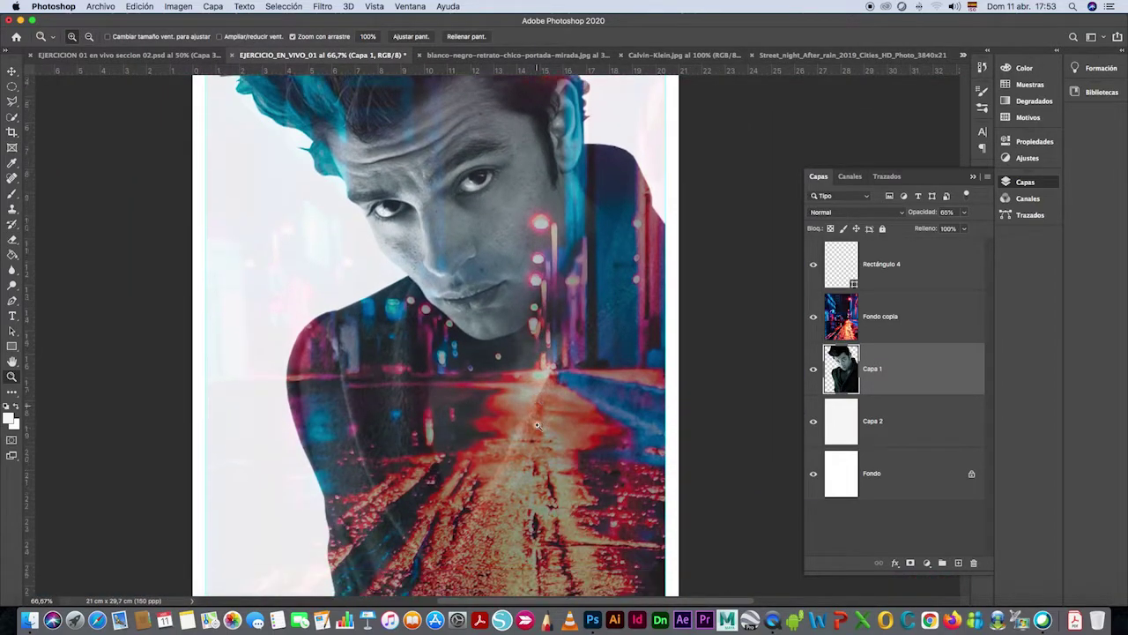
scroll(531, 387, down, 3)
scroll(513, 324, up, 5)
scroll(509, 323, up, 3)
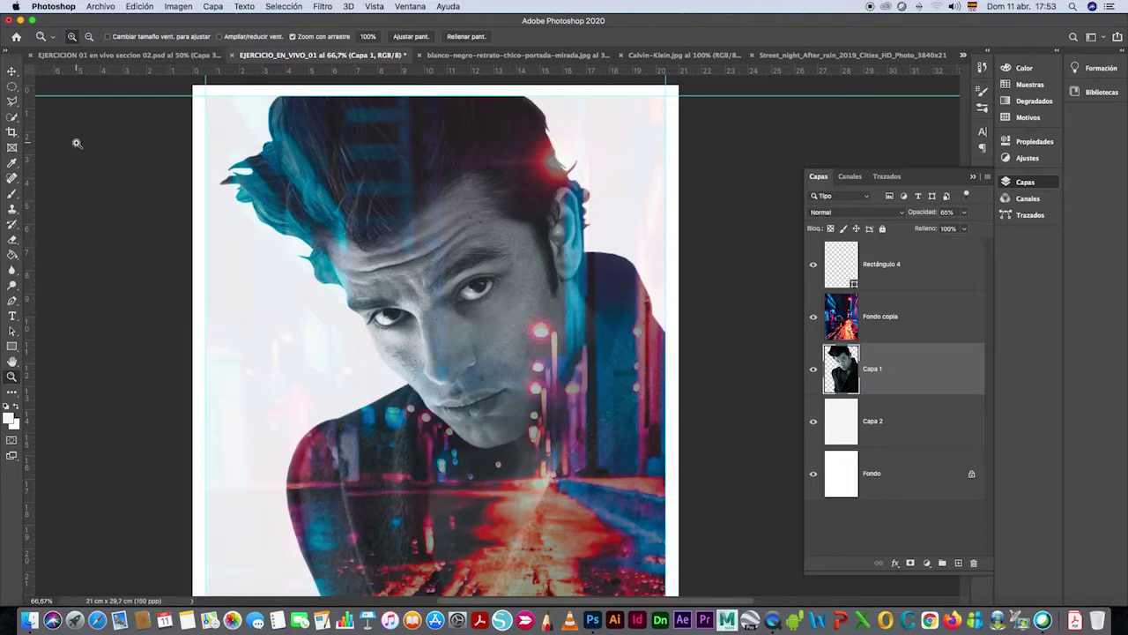
click(14, 103)
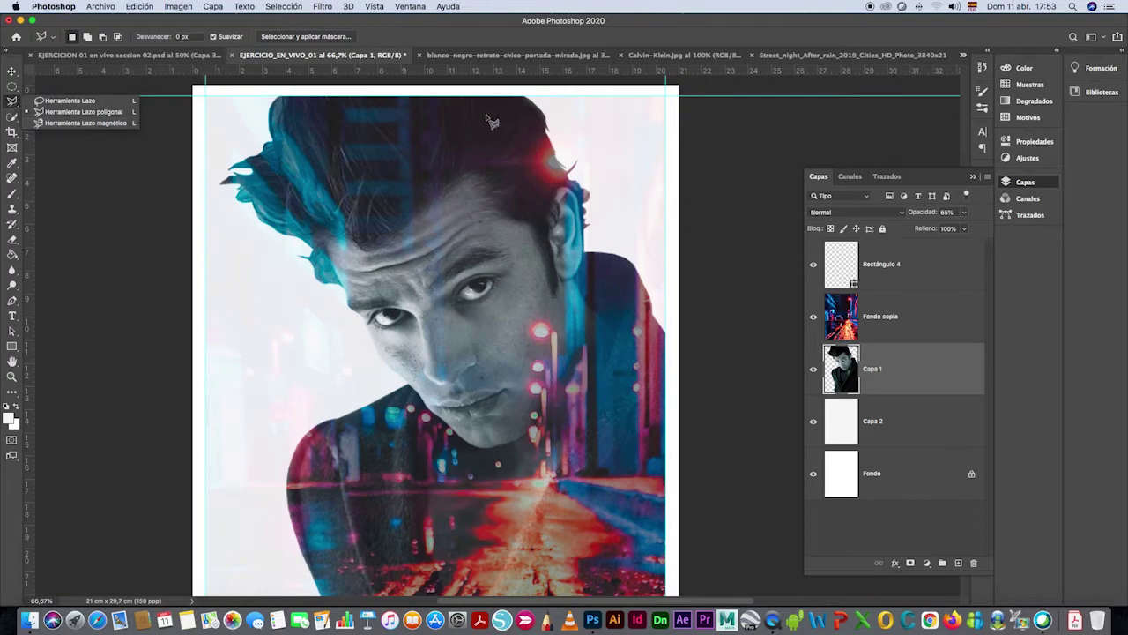
click(381, 62)
Nudge the Capa 1 portrait down with two Shift+Down presses
scroll(597, 359, down, 2)
scroll(597, 358, down, 5)
scroll(599, 365, up, 2)
scroll(599, 366, up, 2)
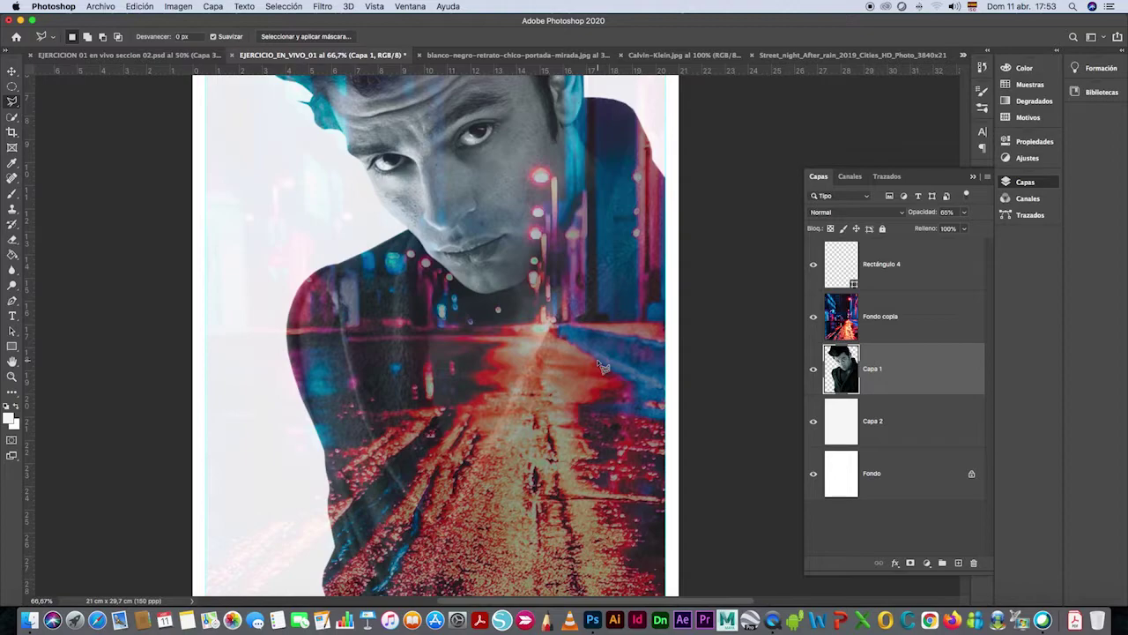
scroll(599, 366, up, 1)
key(shift+Down)
key(shift+Down)
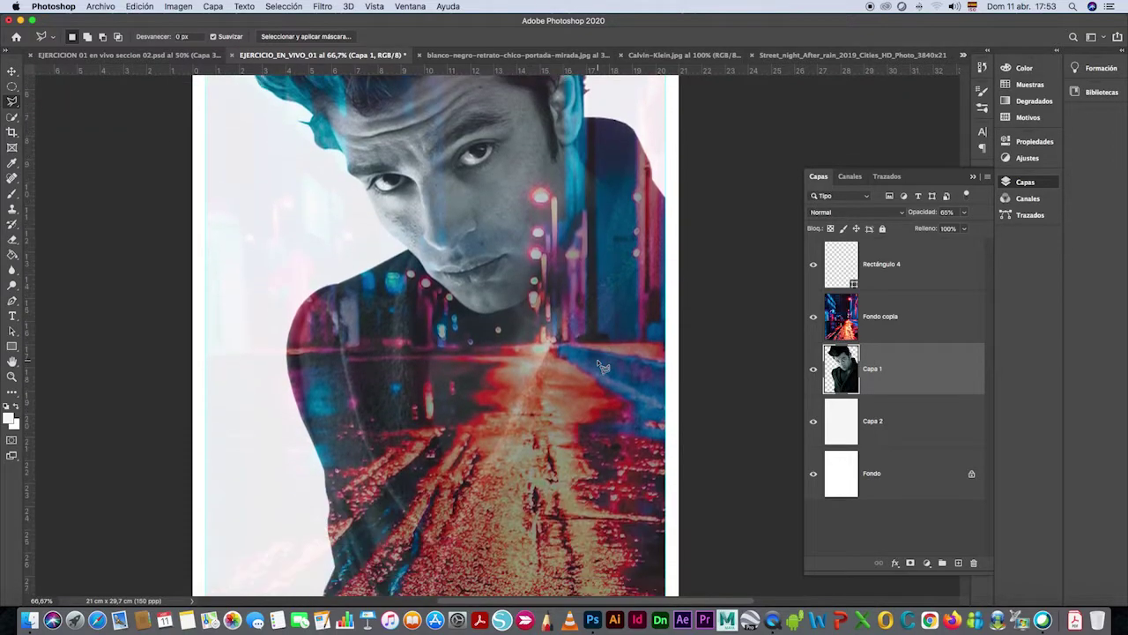
key(shift+Down)
key(shift+Down)
key(shift+Down)
key(shift+Down)
key(shift+Down)
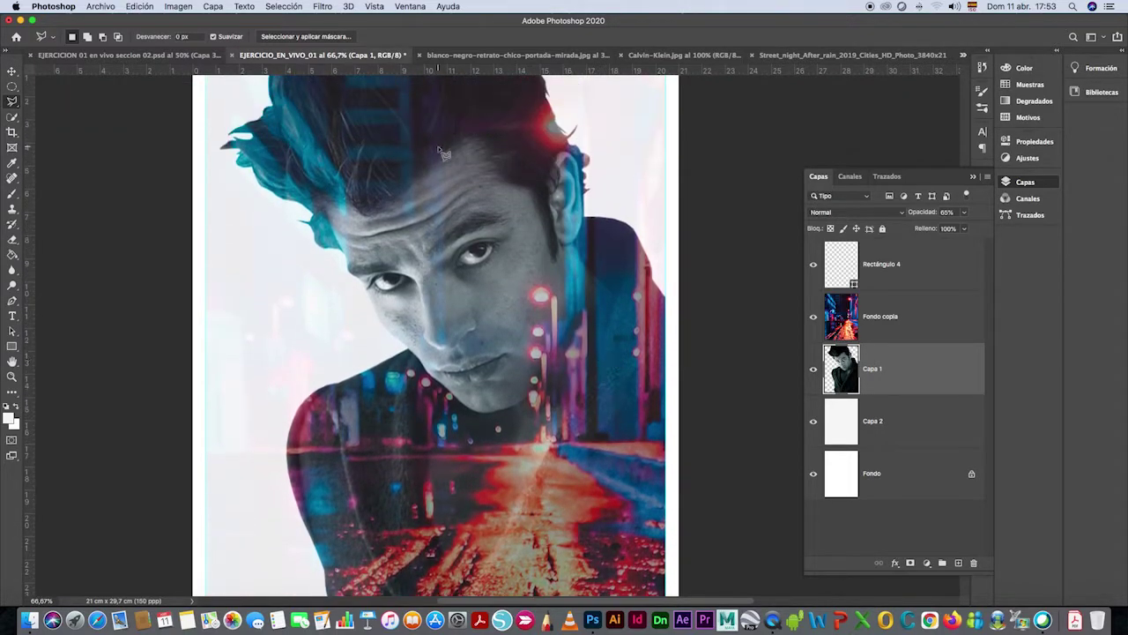
Create a new A4 document at 150 ppi in Escala de grises colour mode
click(102, 6)
click(106, 21)
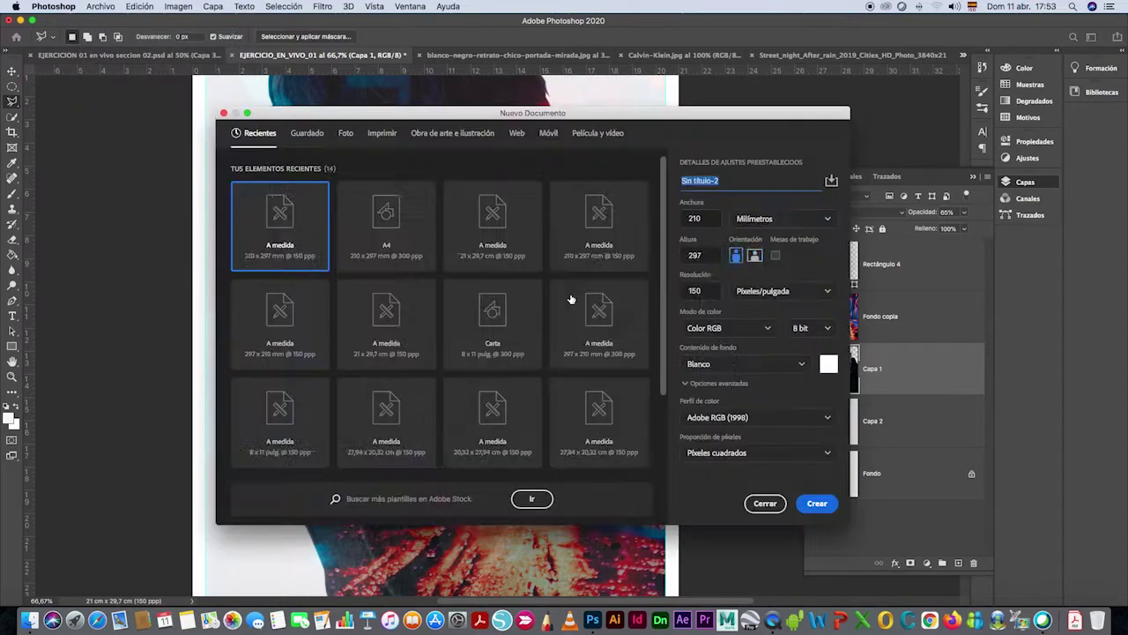
click(499, 231)
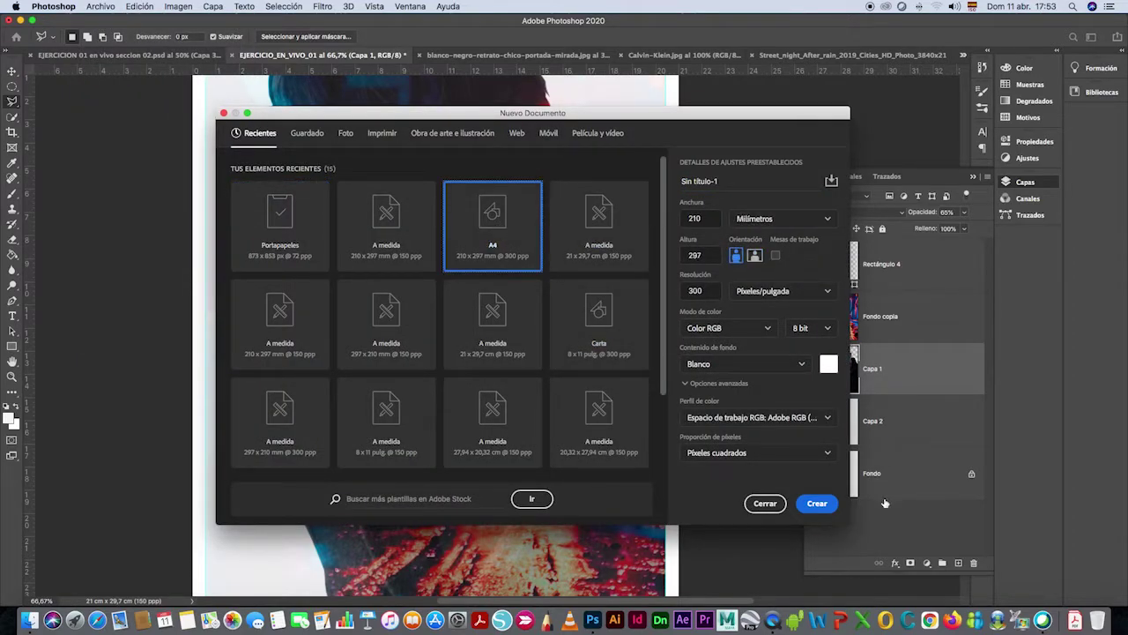
double_click(700, 289)
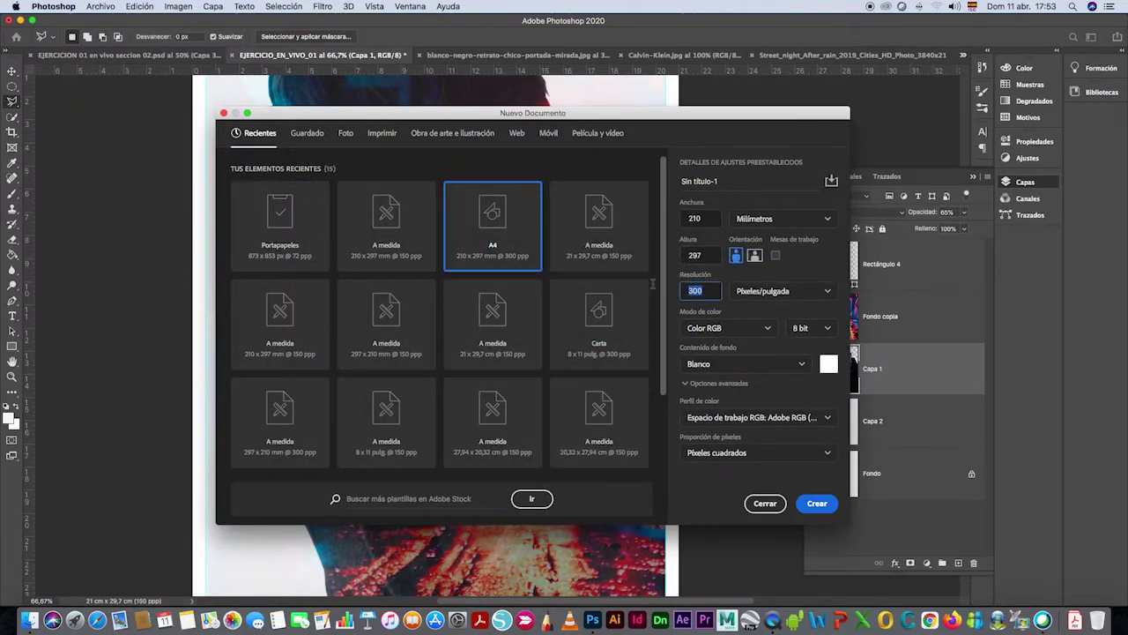
text(150)
click(768, 327)
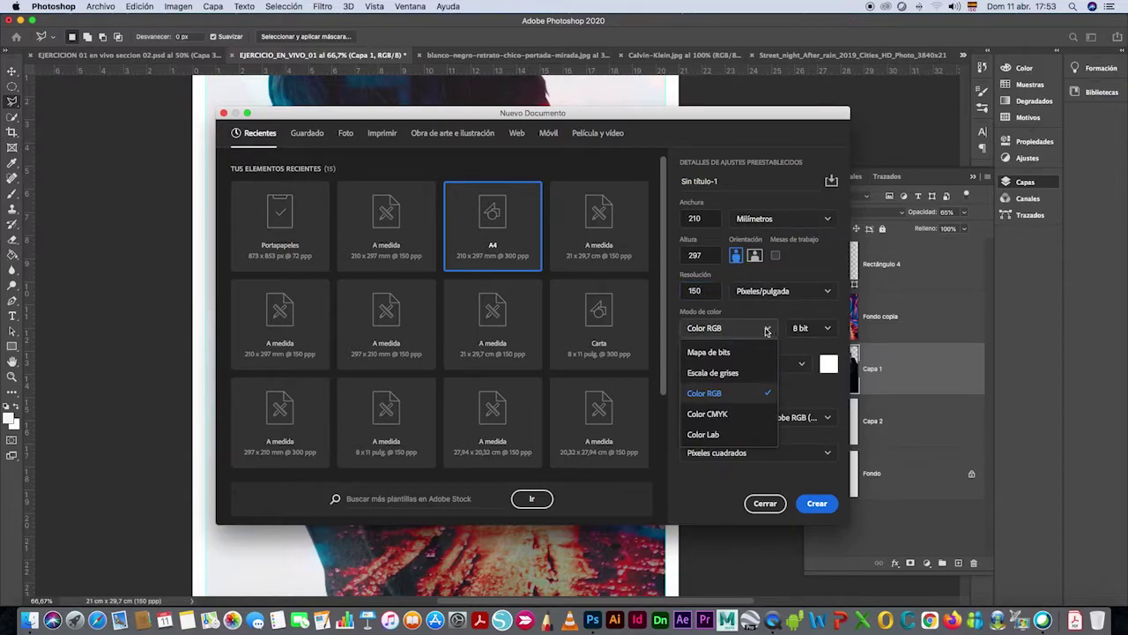
click(731, 373)
click(816, 503)
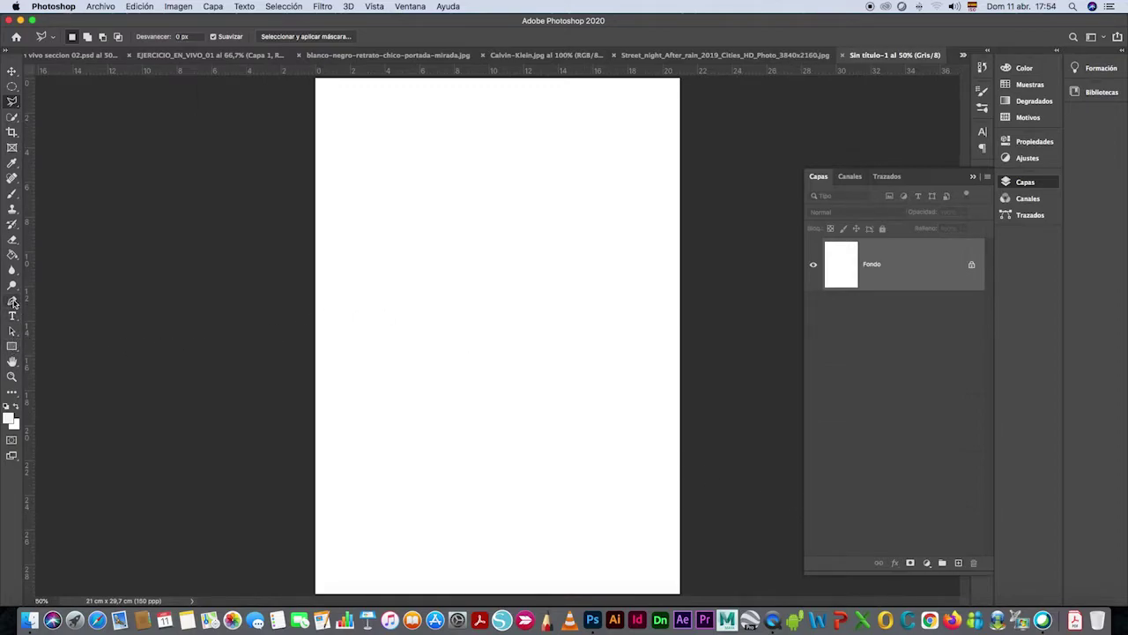
Select the Gradient Tool and bring up the gradient editor
click(13, 254)
click(114, 253)
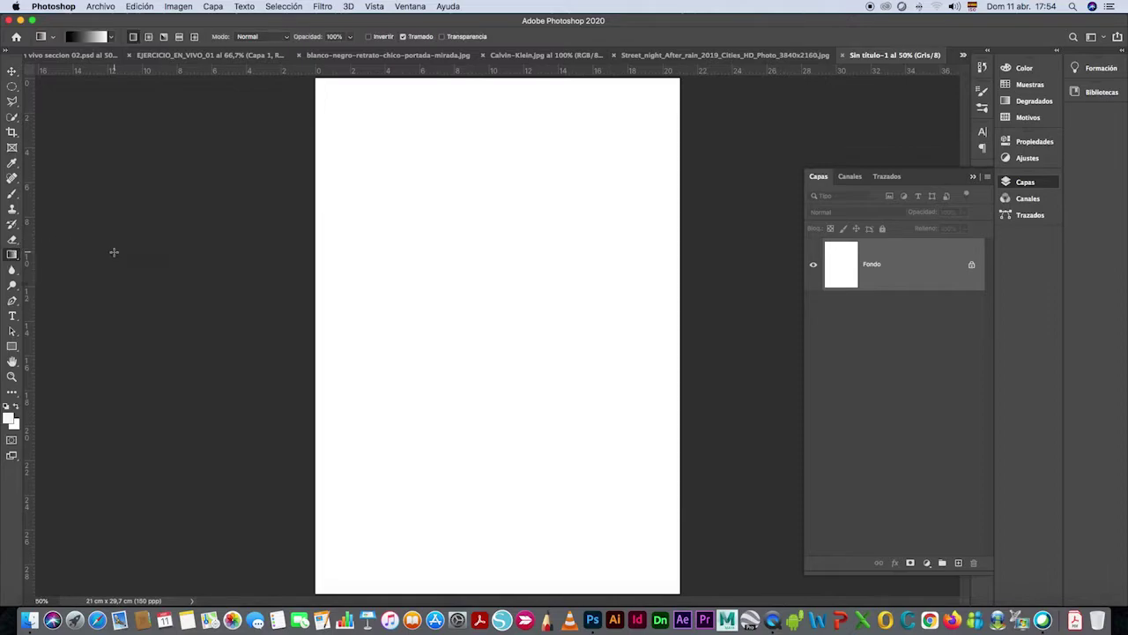
key(i)
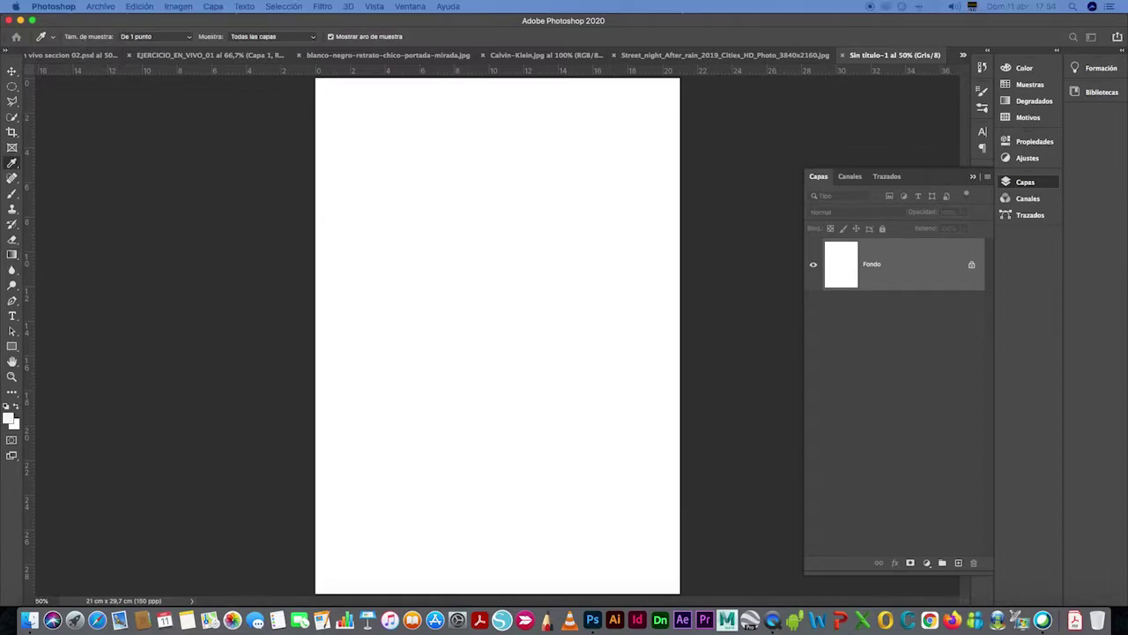
drag(398, 307, 269, 246)
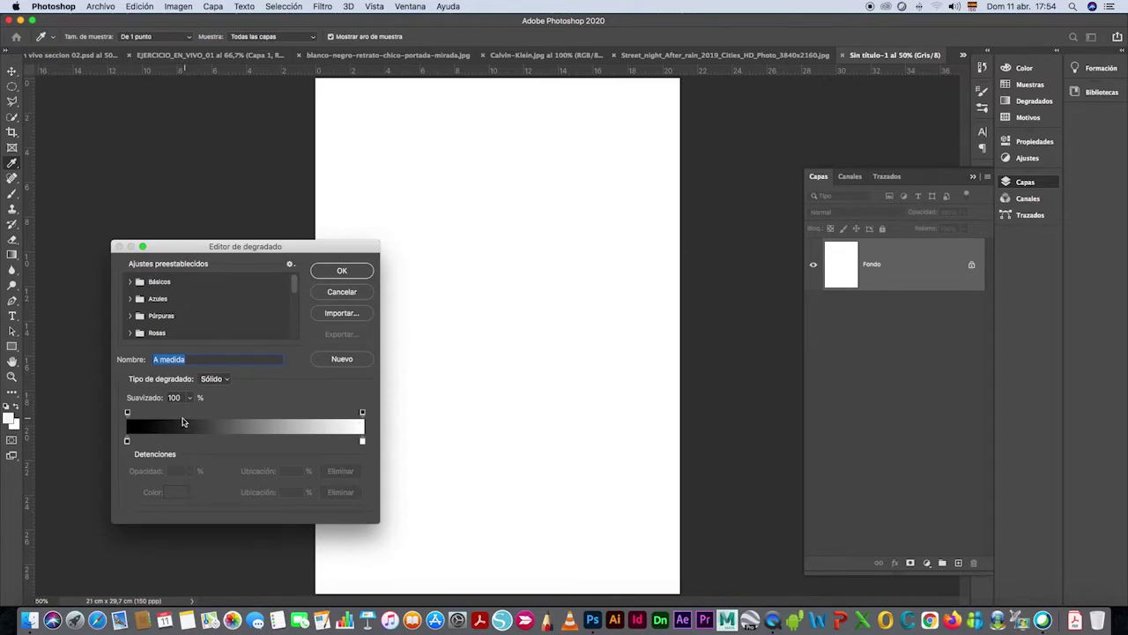
Set the gradient to a solid black-to-white blend with the white stop at 100%
click(127, 441)
click(175, 492)
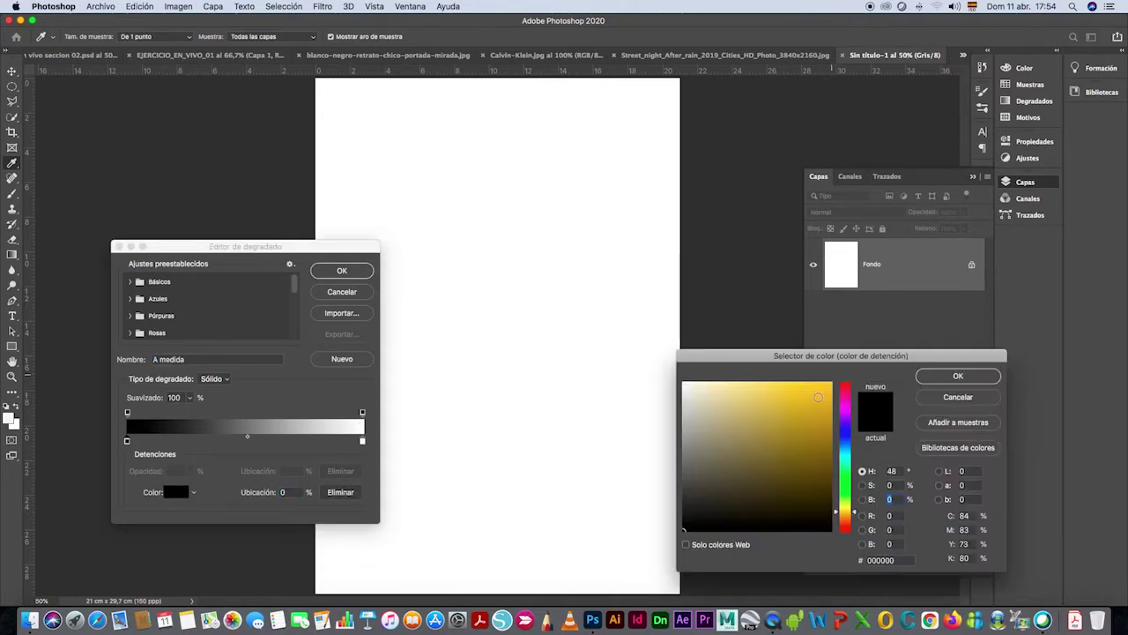
click(935, 381)
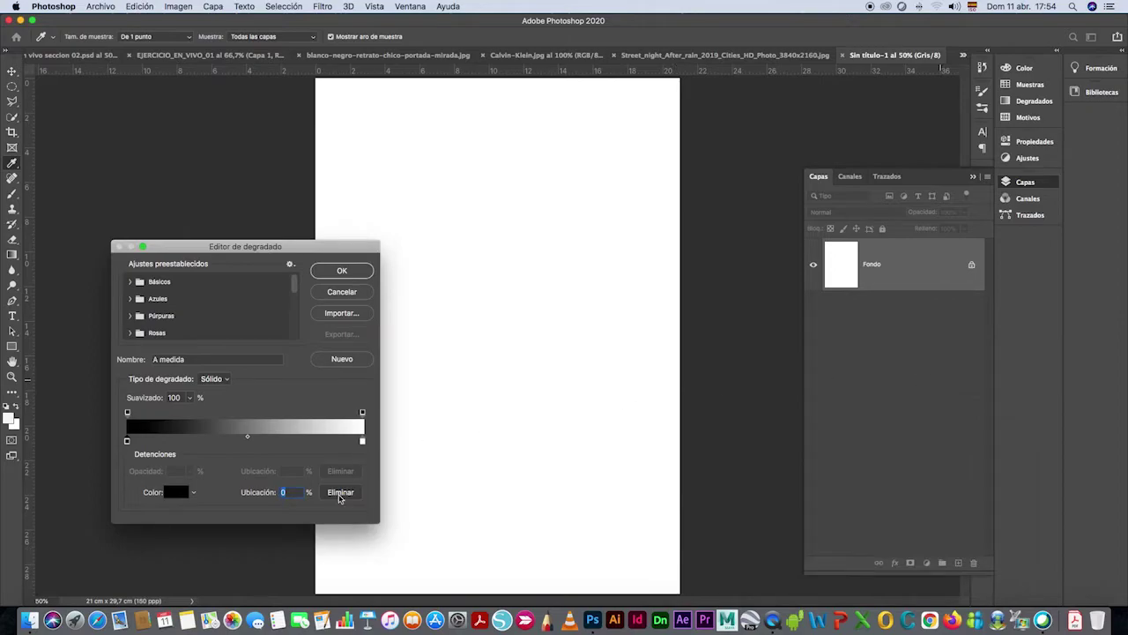
click(363, 442)
drag(362, 444, 364, 444)
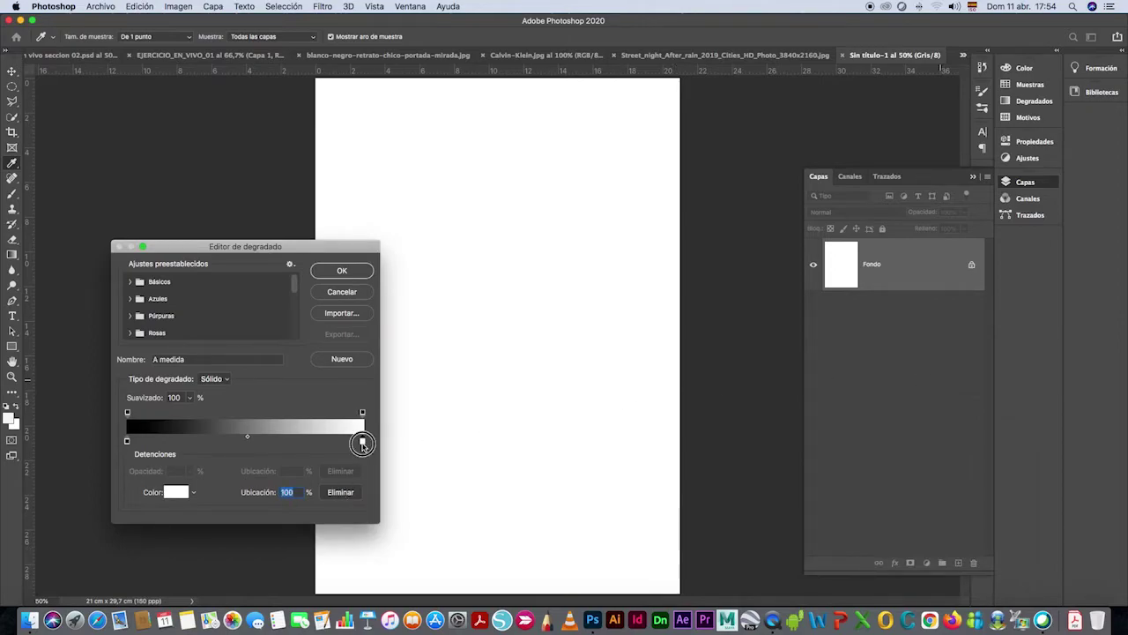
double_click(363, 442)
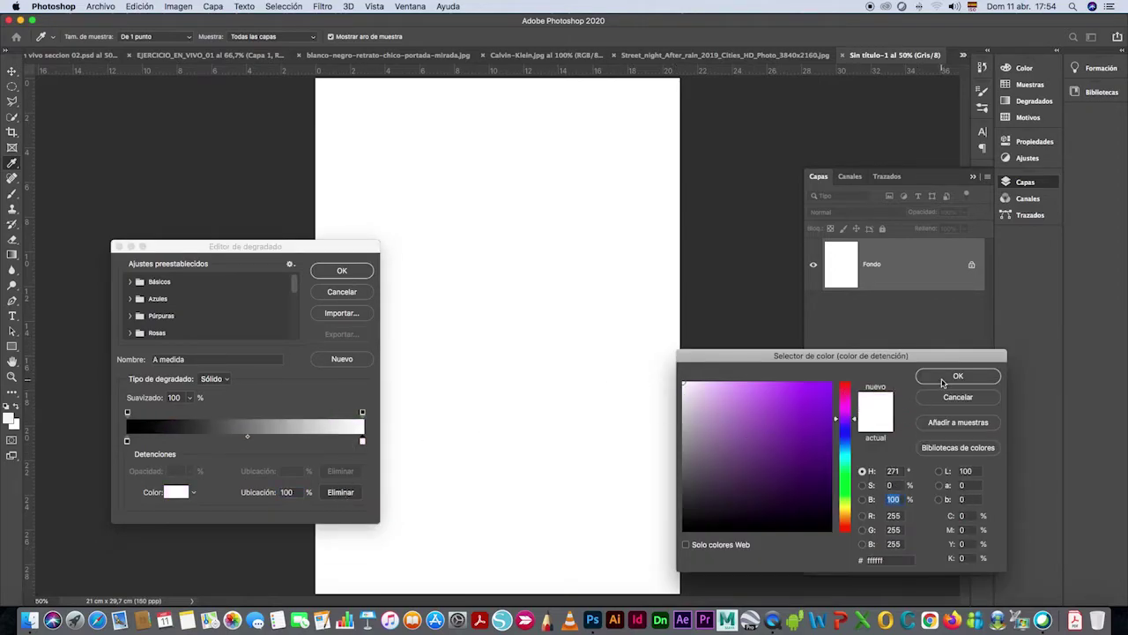
click(942, 380)
click(342, 271)
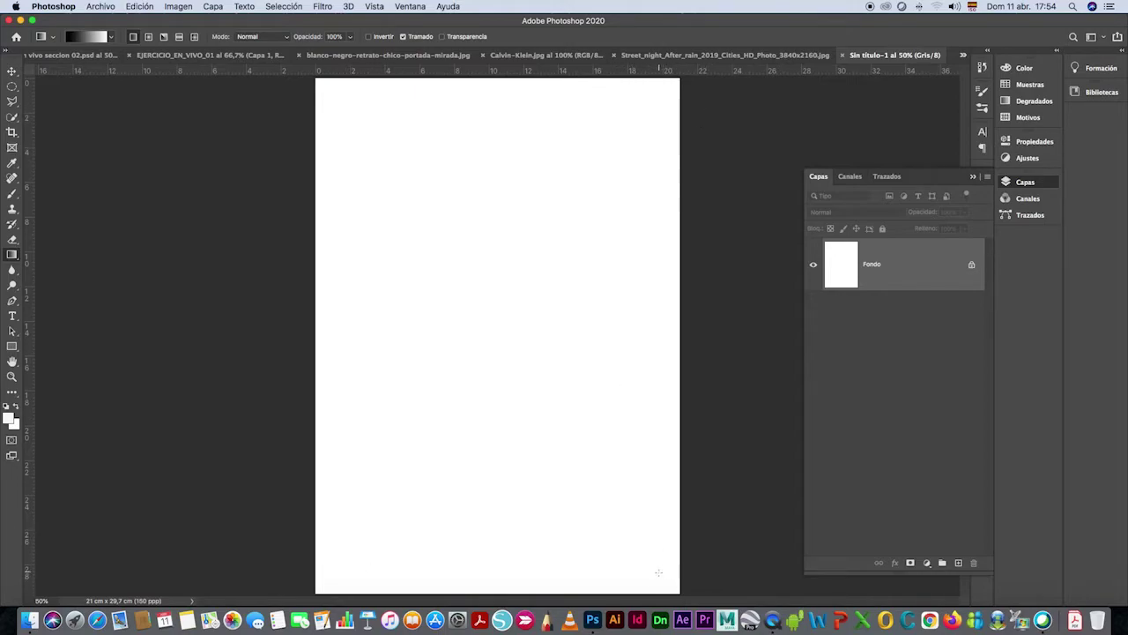
Drag a diagonal gradient from the bottom-right to the top-left, then unlock Fondo as Capa 0
drag(666, 580, 642, 530)
mouse_move(643, 530)
mouse_down()
mouse_move(238, 153)
mouse_move(199, 86)
mouse_move(88, 38)
mouse_move(664, 561)
mouse_move(624, 561)
mouse_move(627, 577)
mouse_move(318, 86)
mouse_move(333, 94)
mouse_up()
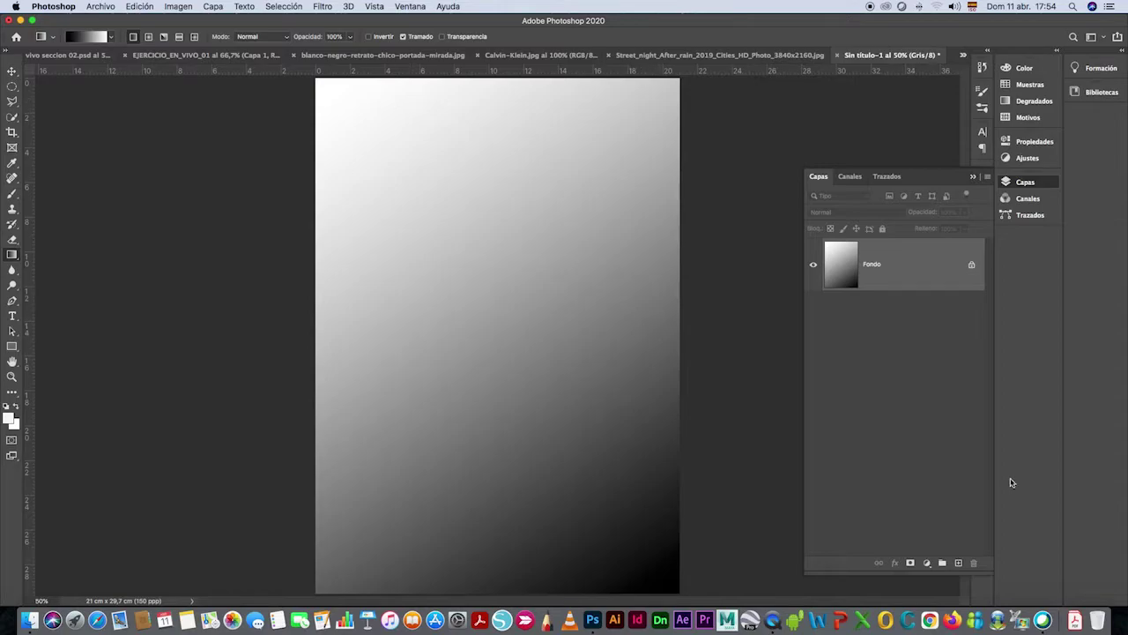
click(971, 266)
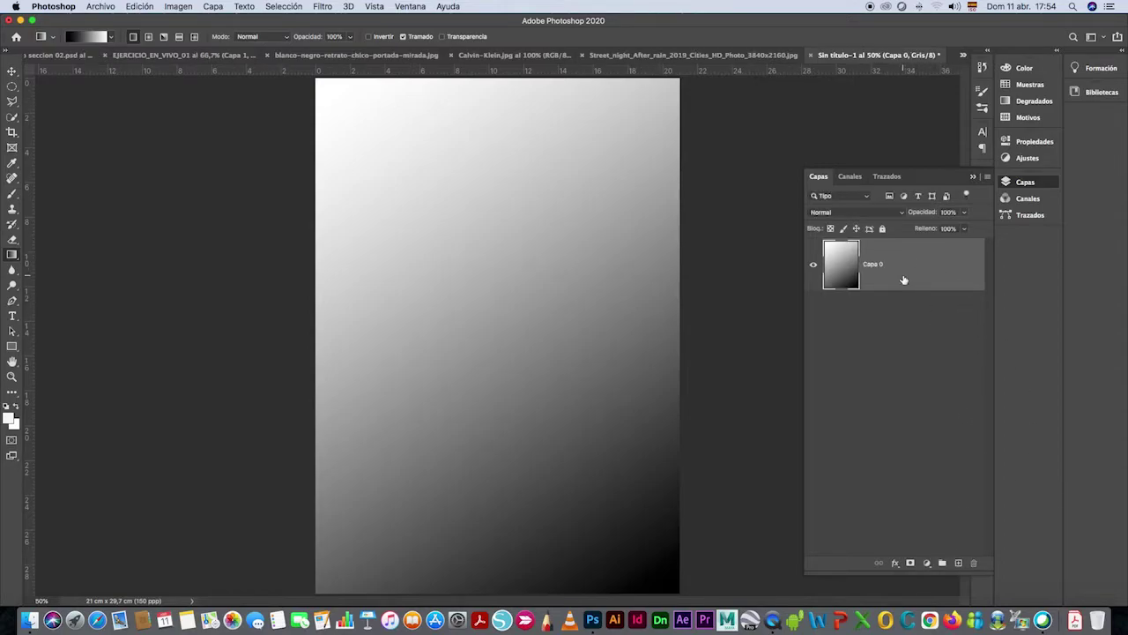
Apply Filtro > Pixelizar > Semitono de color to render Capa 0 as halftone dots
click(321, 7)
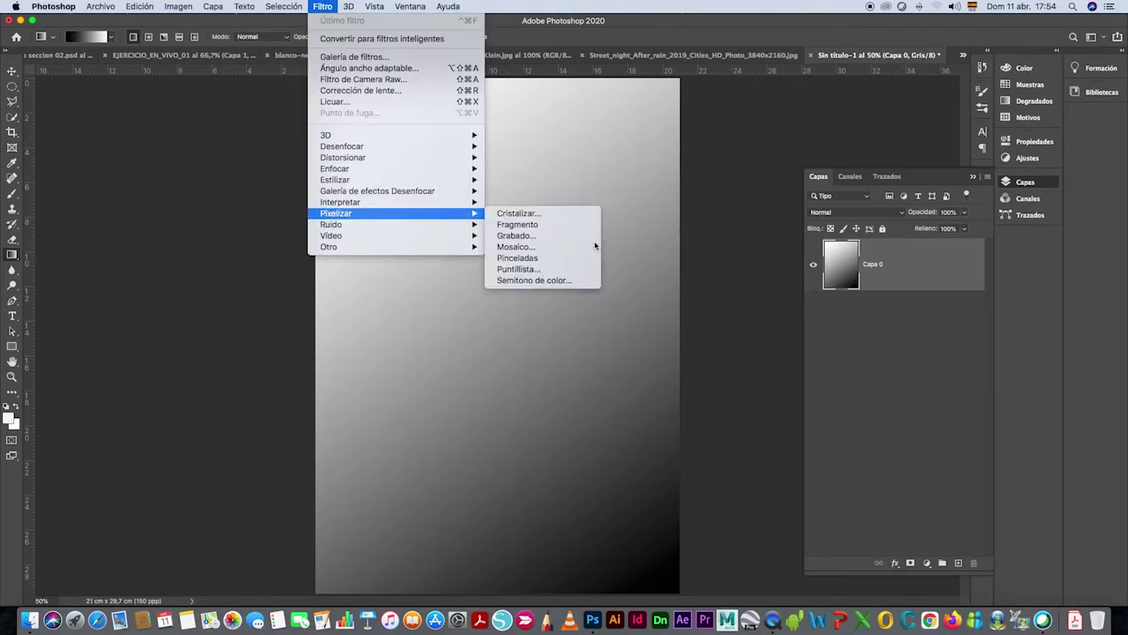
click(522, 280)
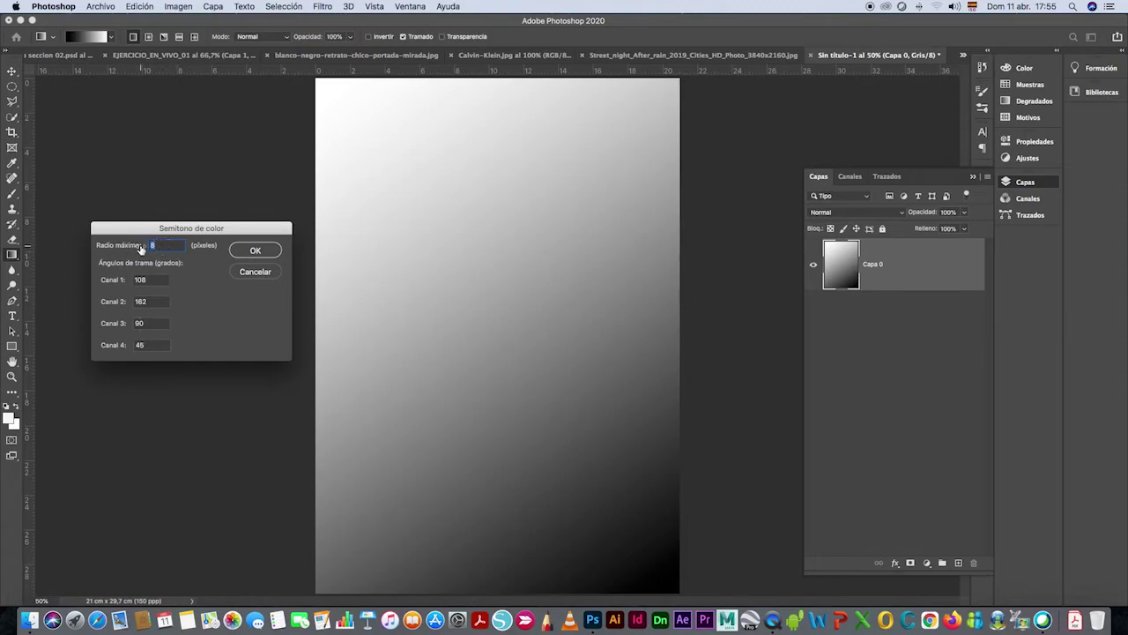
click(255, 251)
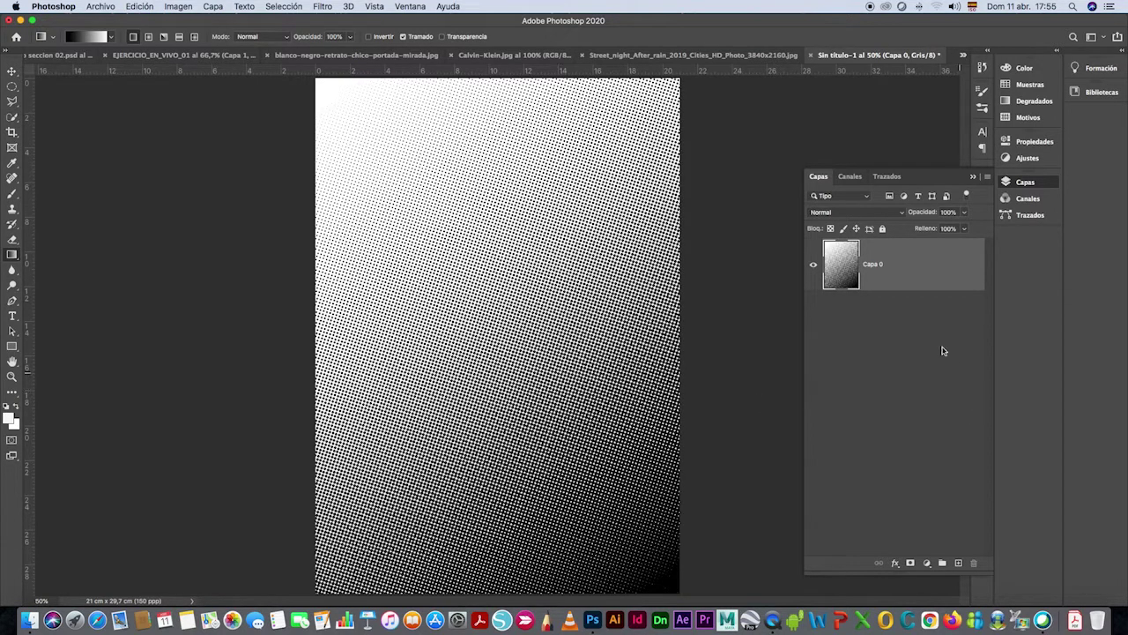
Duplicate Capa 0 into the EJERCICIO_EN_VIVO_01 document
right_click(912, 264)
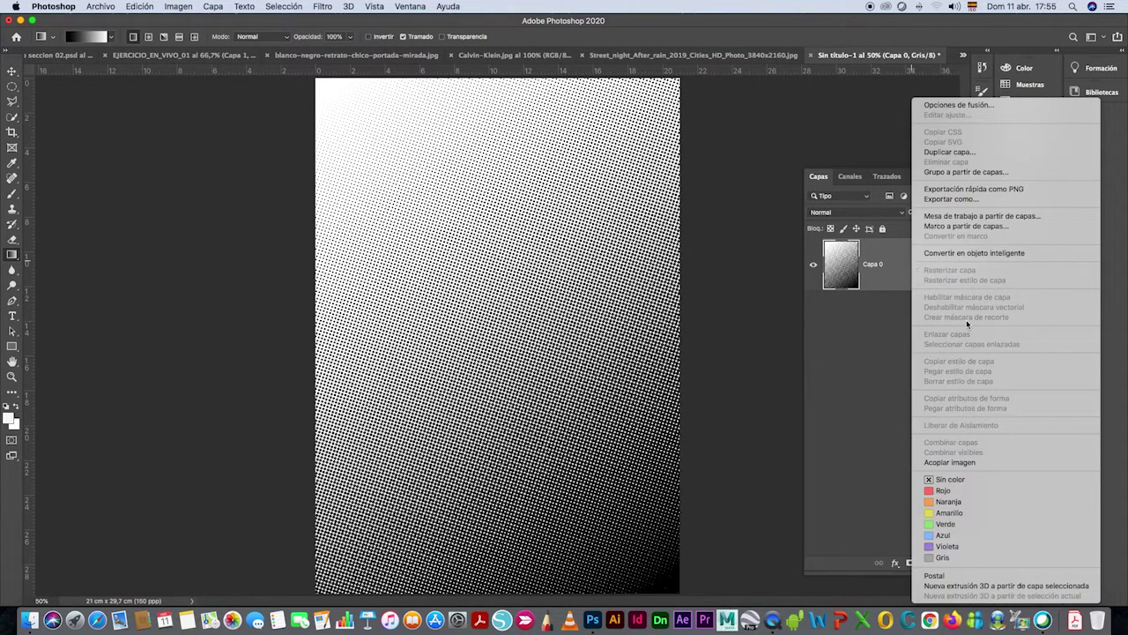
click(945, 152)
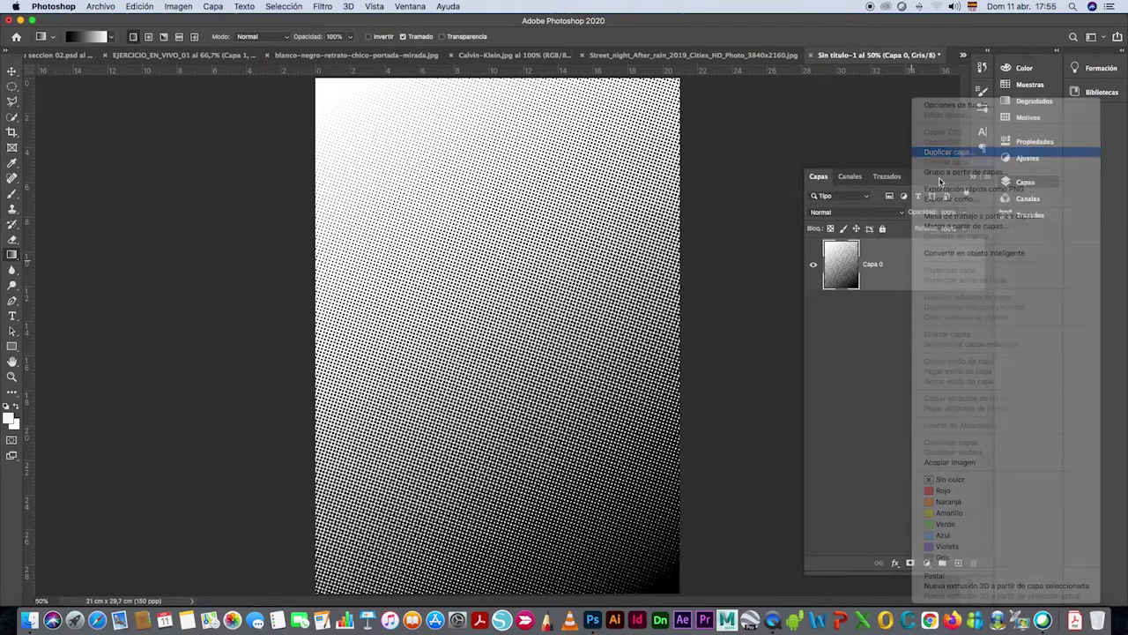
click(829, 458)
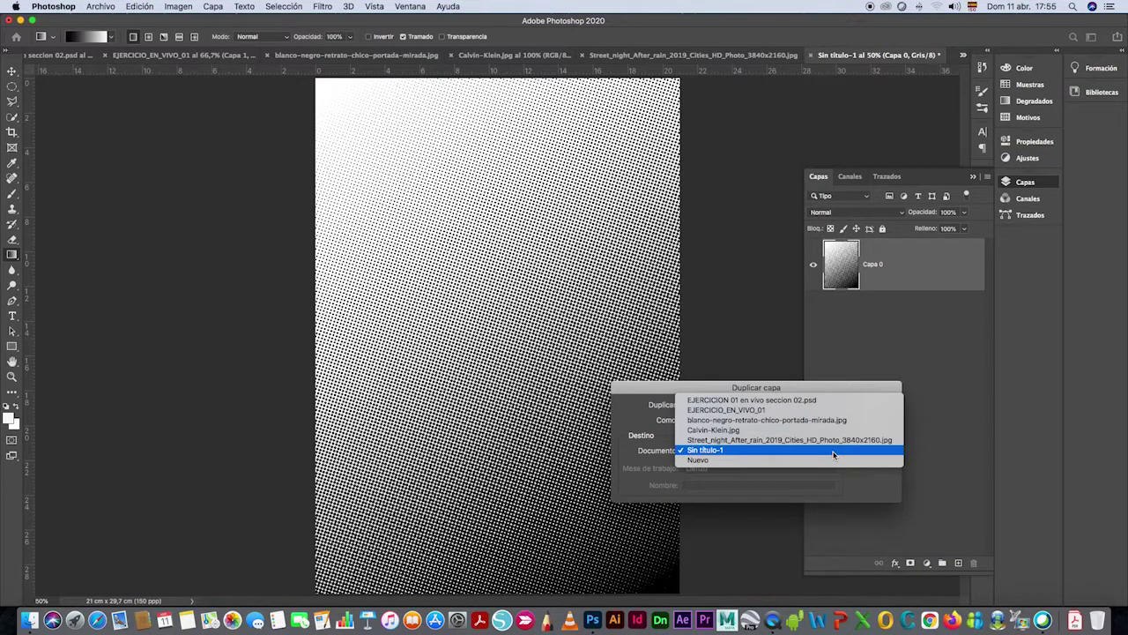
click(764, 410)
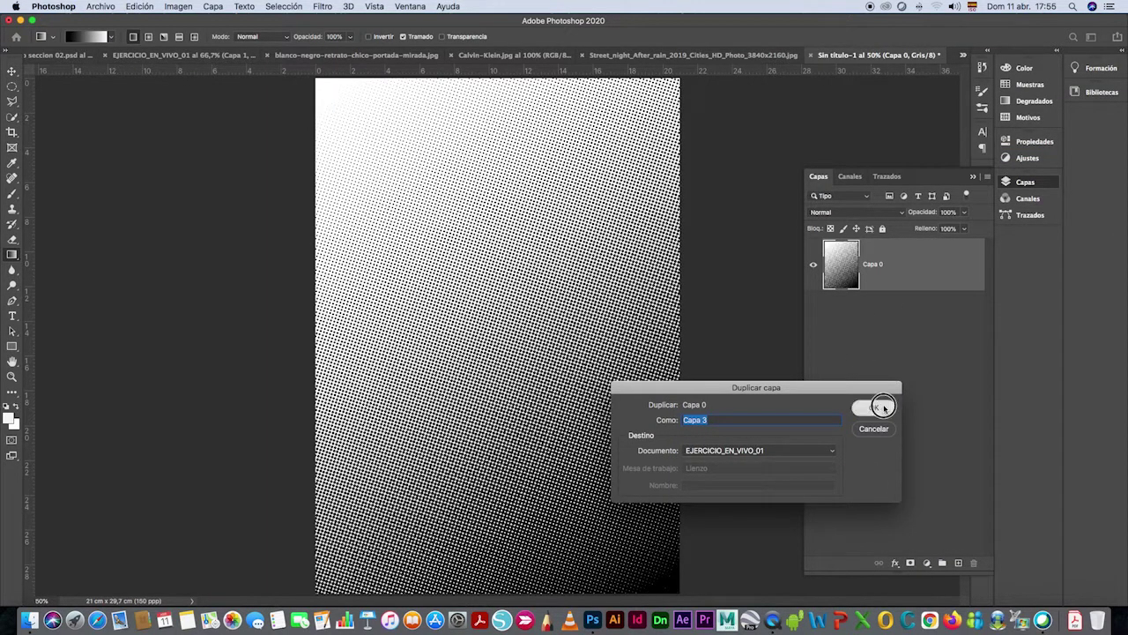
click(886, 407)
Switch to the EJERCICIO_EN_VIVO_01 poster and zoom out to see the whole page
click(231, 56)
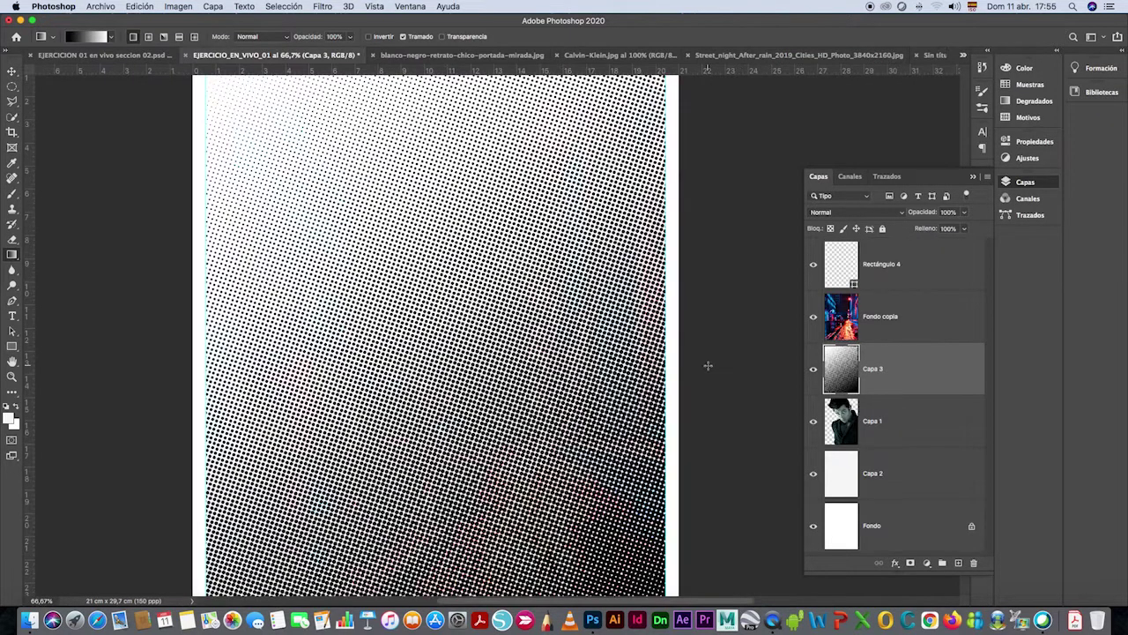
key(z)
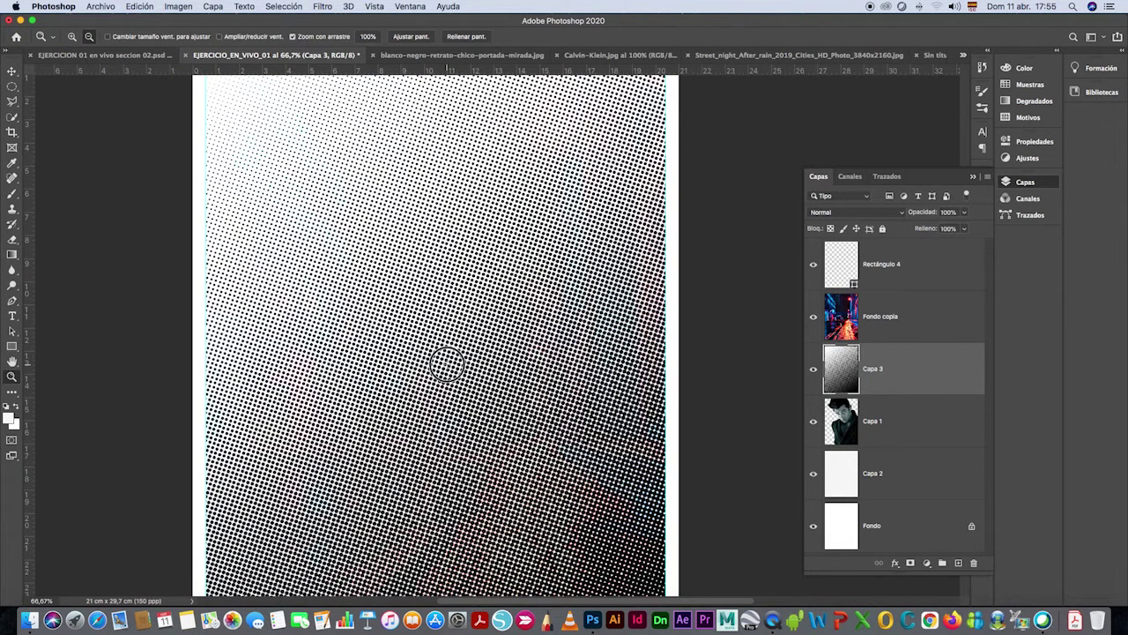
alt+click(449, 366)
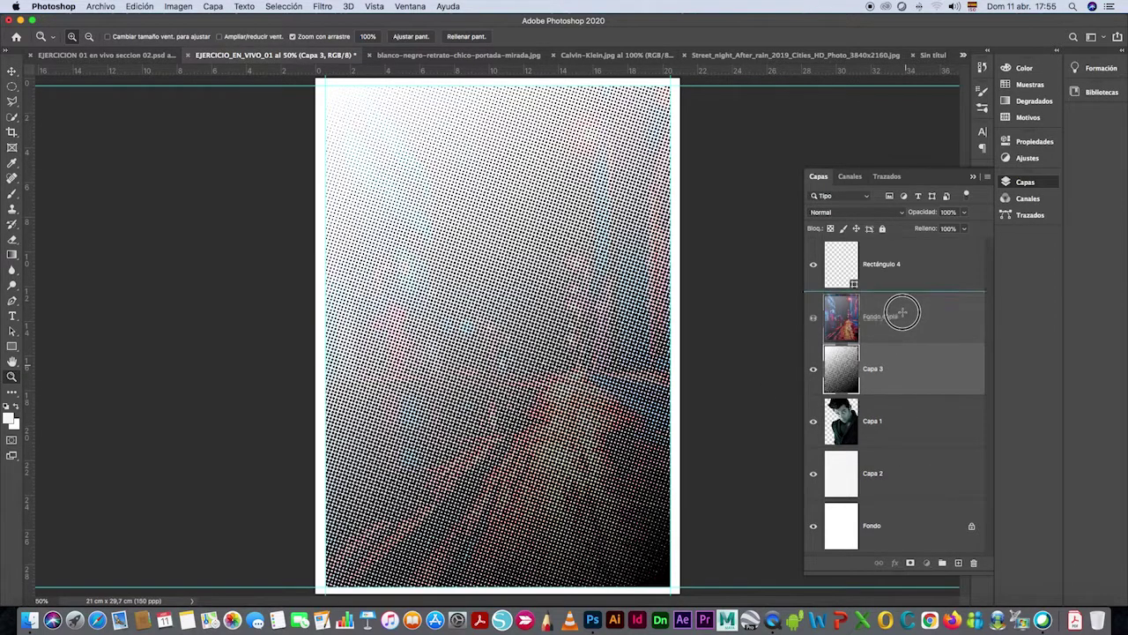
Move Capa 3 above Fondo copia and blend it as Luz suave at 20% opacity
drag(907, 370, 902, 309)
click(901, 217)
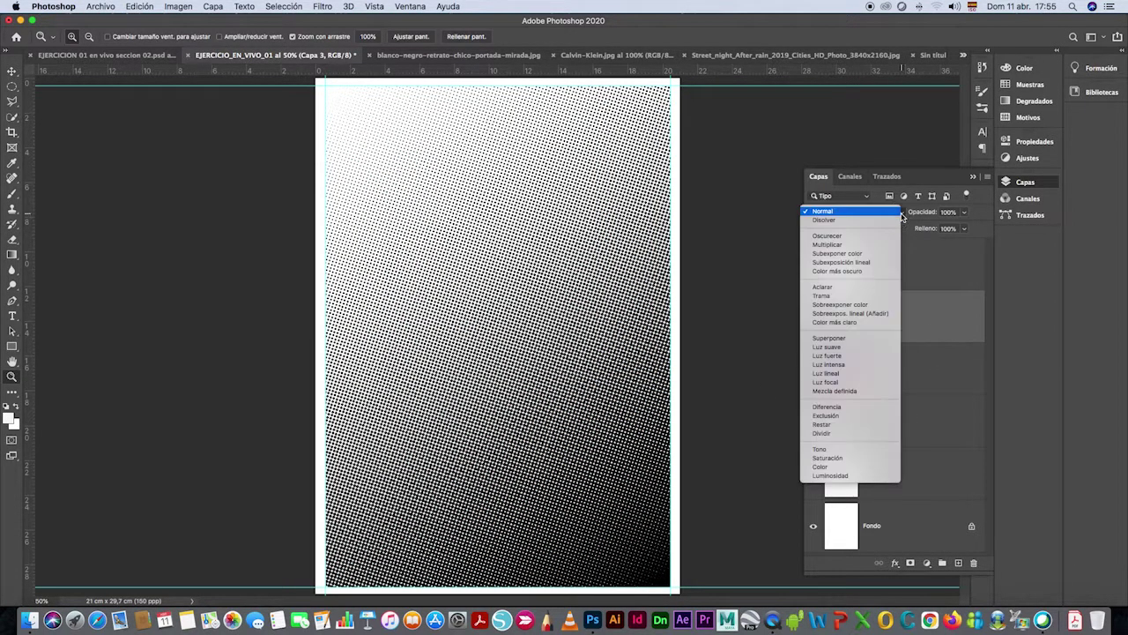
click(838, 349)
click(964, 212)
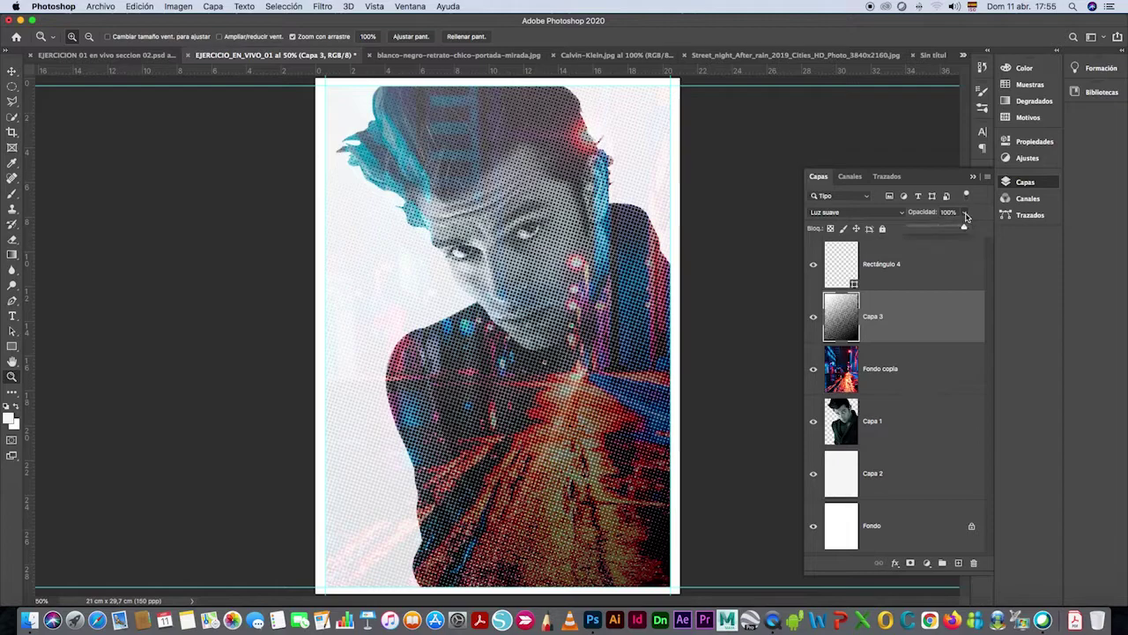
drag(966, 226, 917, 229)
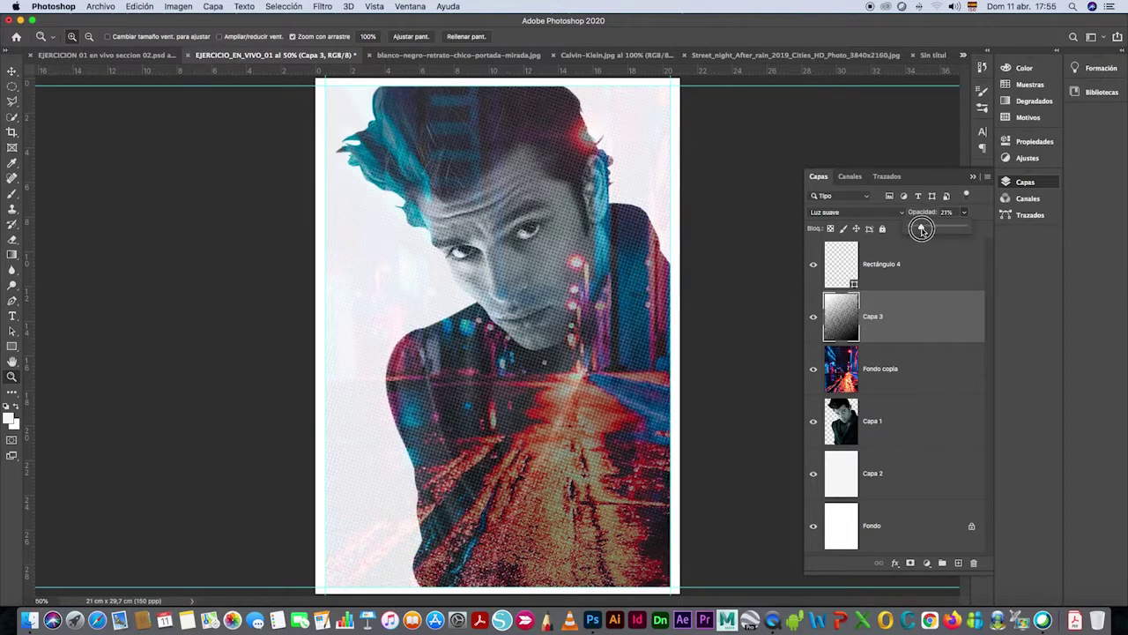
drag(918, 229, 919, 228)
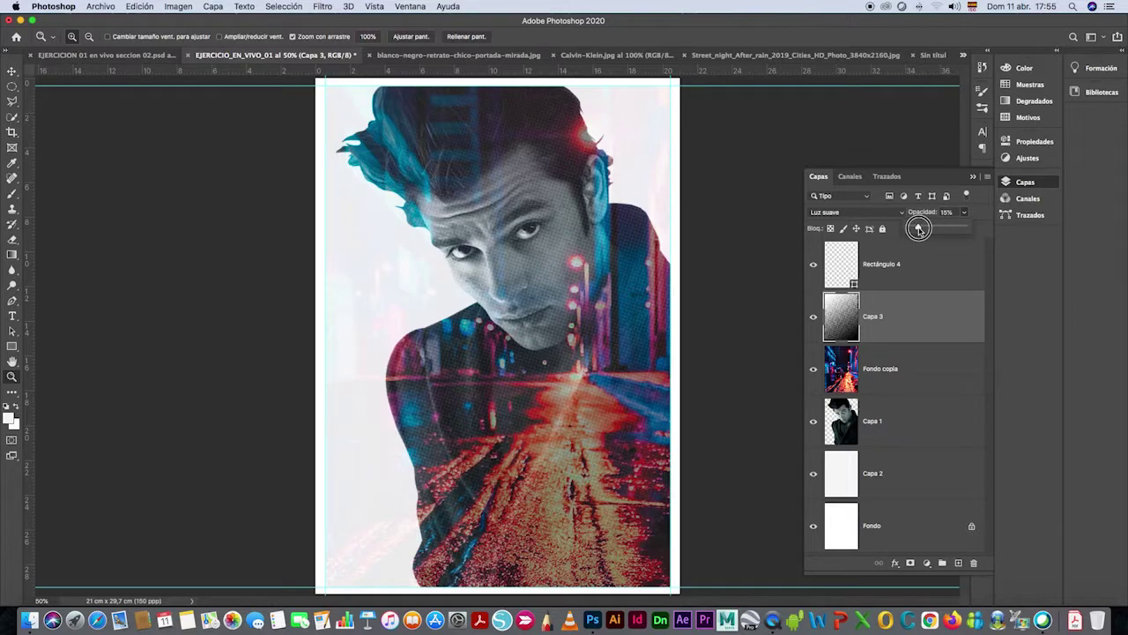
drag(919, 228, 921, 230)
Duplicate the Fondo logo layer from Calvin-Klein.jpg into EJERCICIO_EN_VIVO_01
click(600, 55)
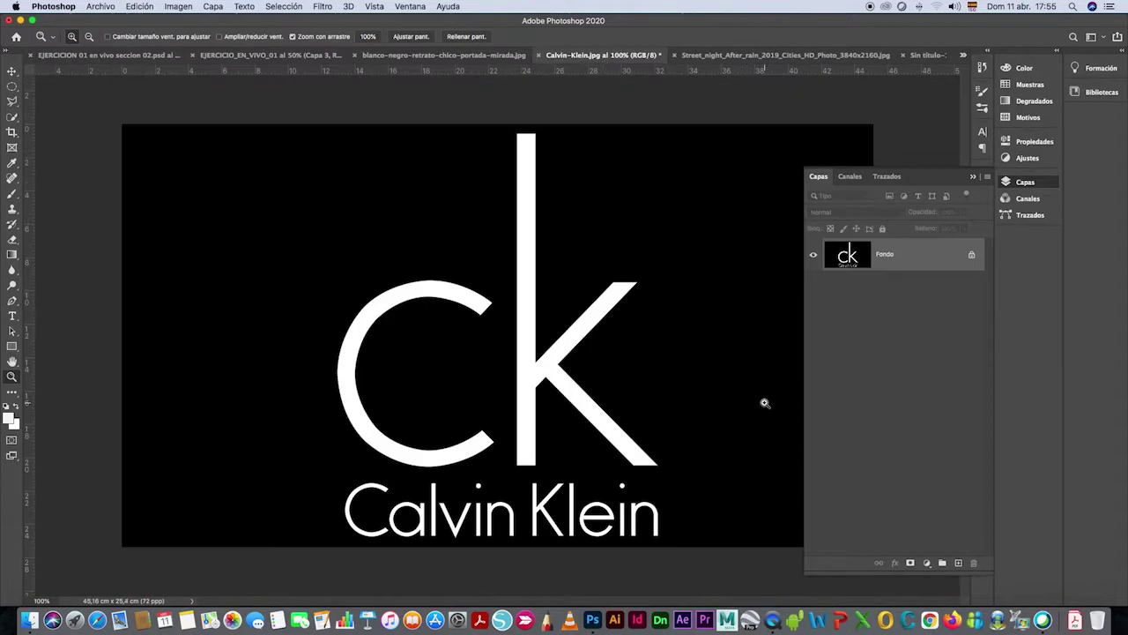
right_click(924, 257)
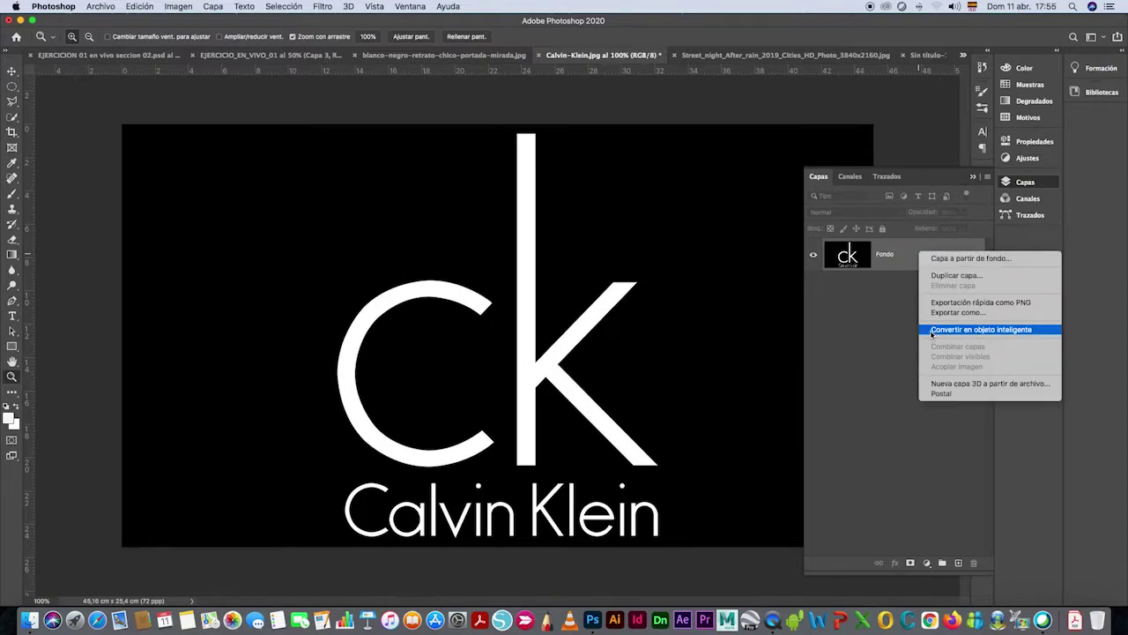
click(942, 279)
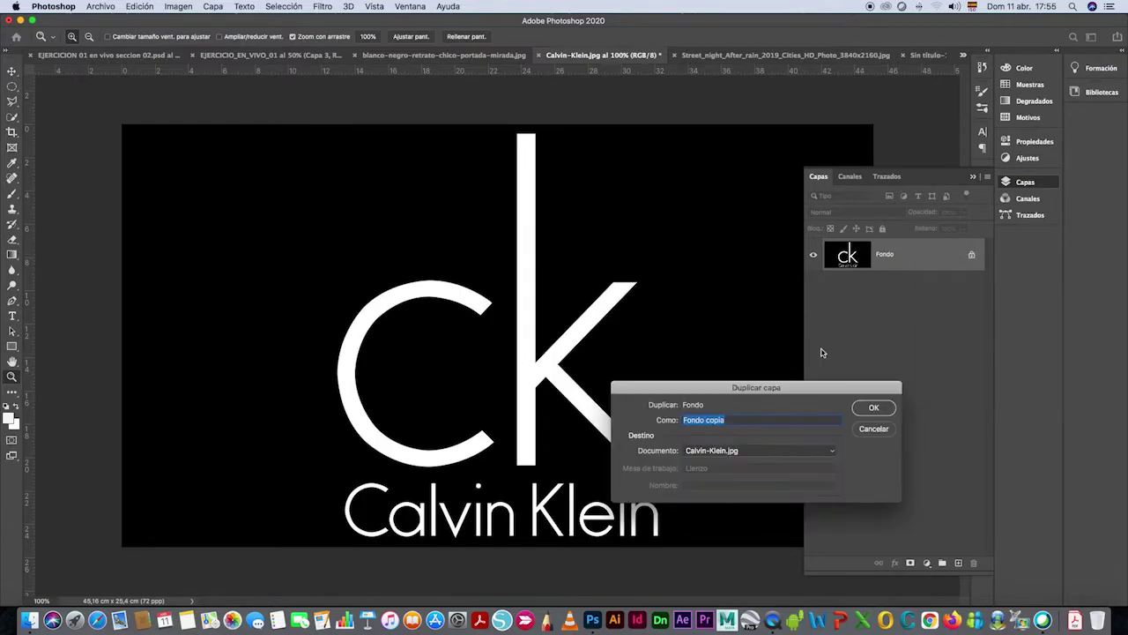
click(831, 452)
click(758, 432)
click(864, 410)
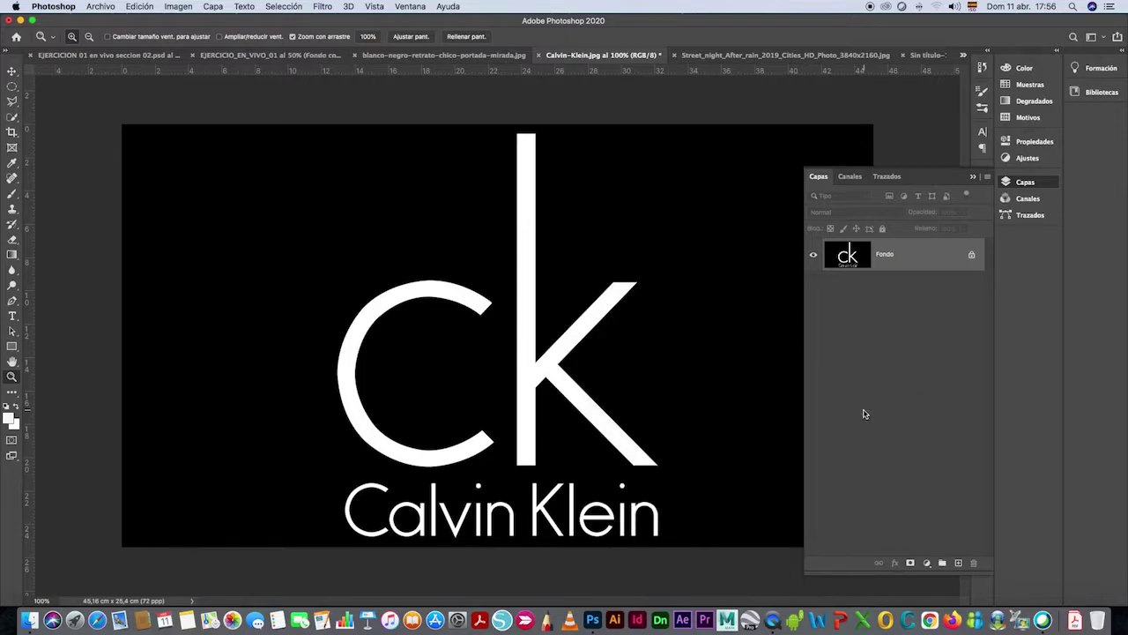
In the poster, move the new logo layer down to the page's middle
click(235, 57)
key(v)
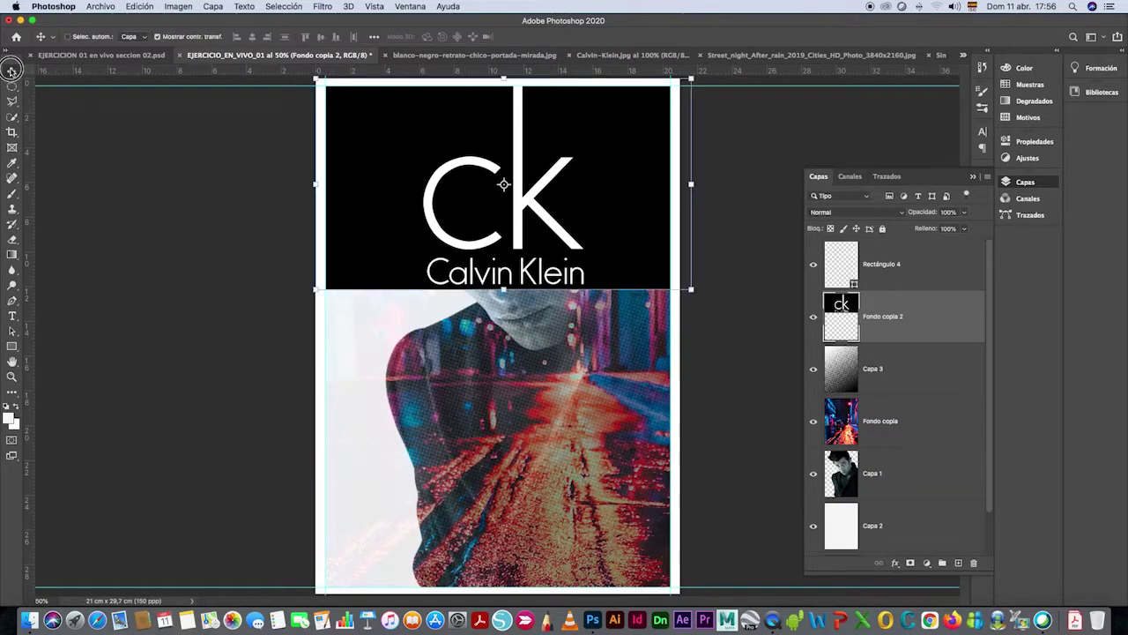
mouse_move(584, 222)
mouse_down()
mouse_move(618, 439)
mouse_move(642, 333)
mouse_up()
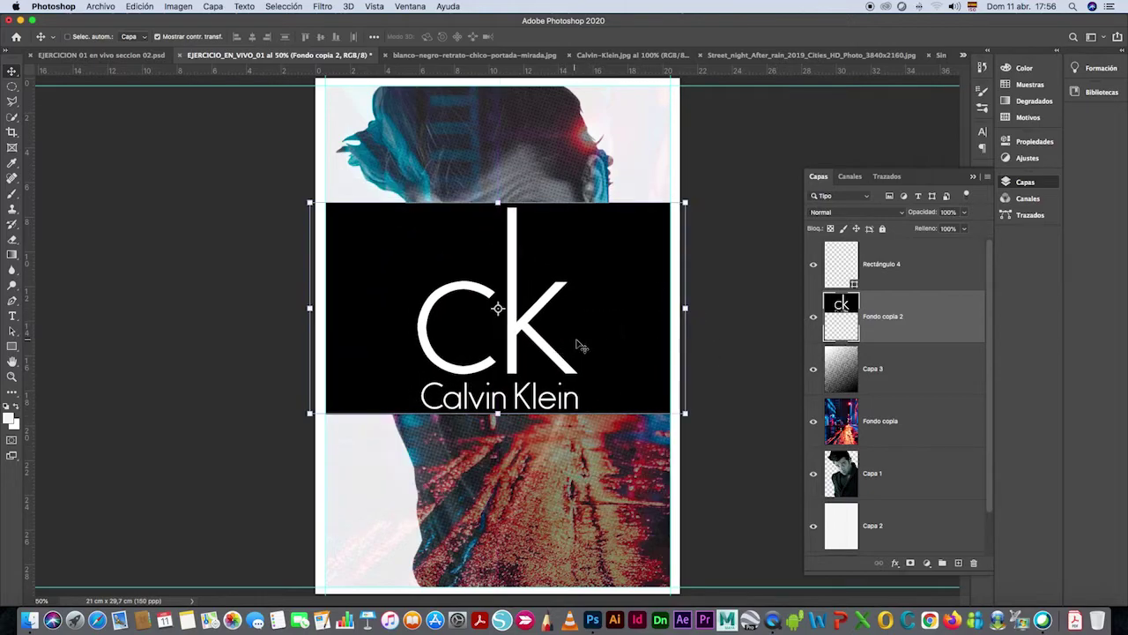
Blend the logo as Aclarar, scale it to about 55% and place it bottom right
click(898, 213)
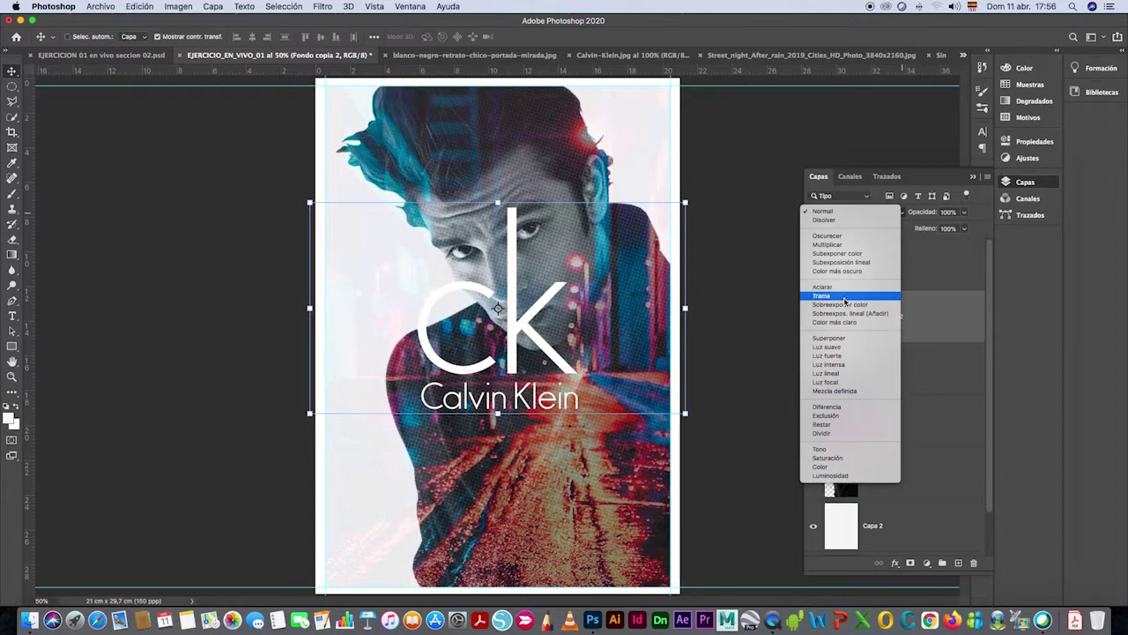
click(822, 287)
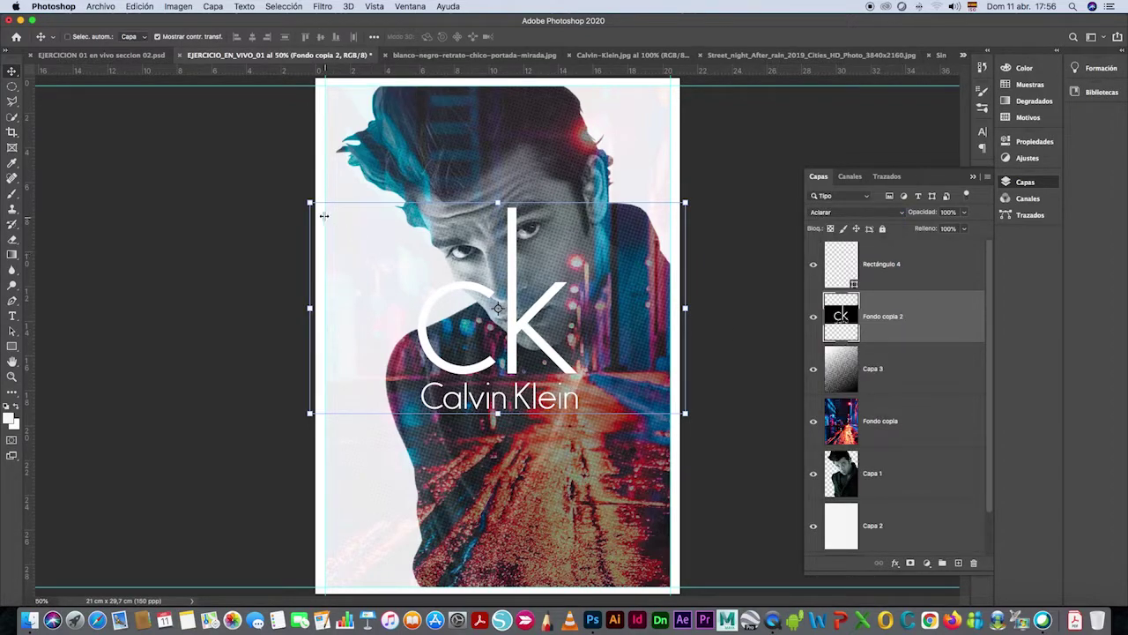
drag(310, 203, 403, 262)
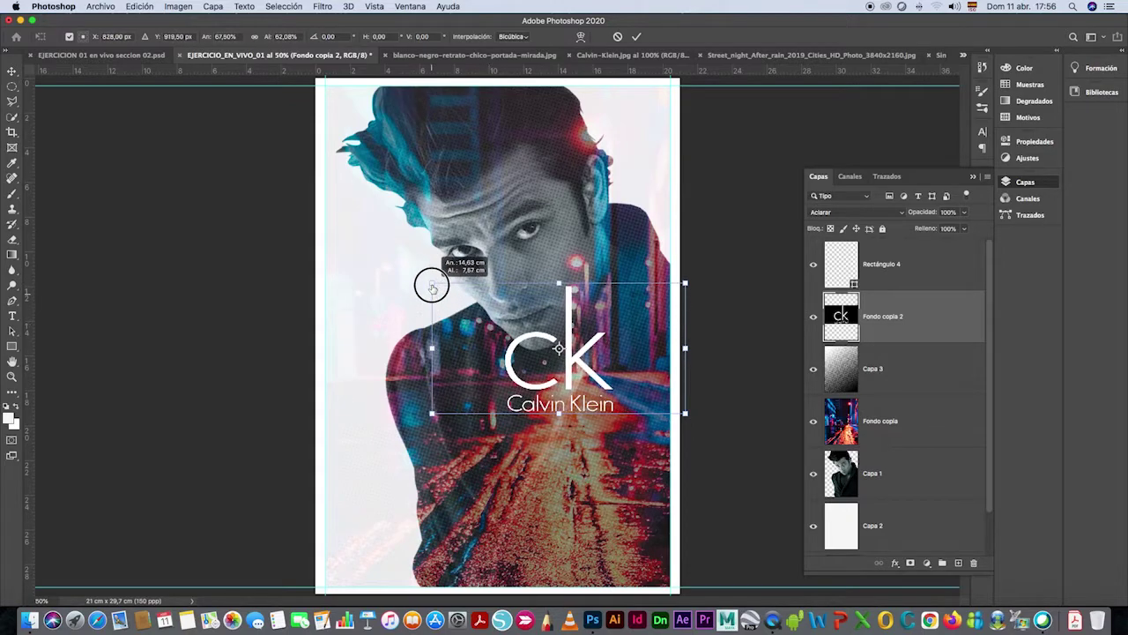
drag(403, 262, 478, 298)
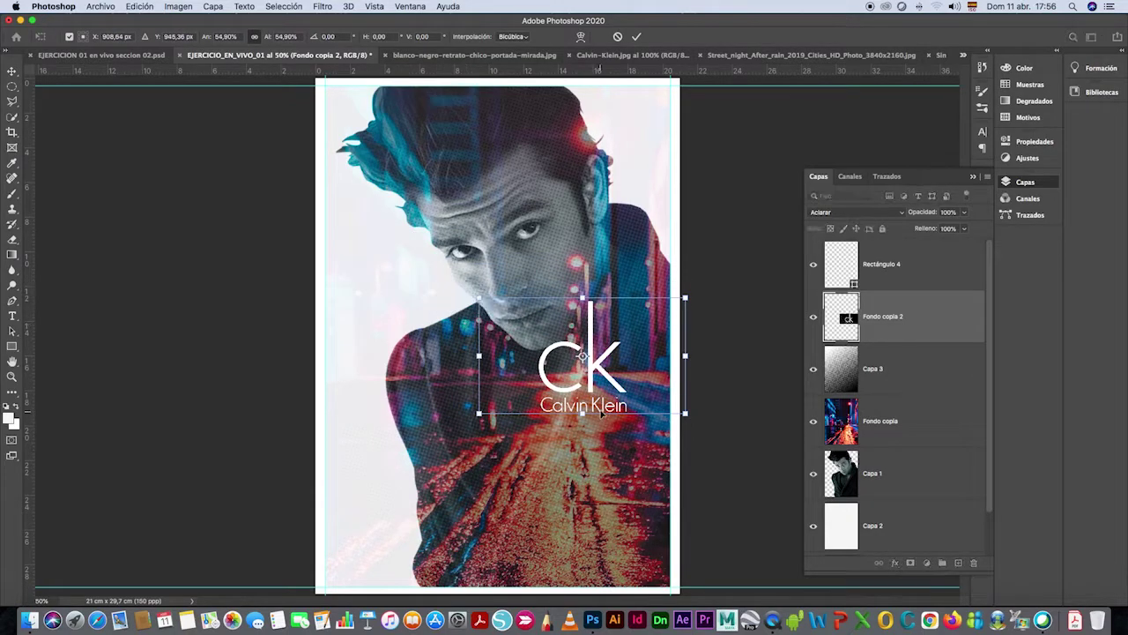
drag(614, 381, 624, 541)
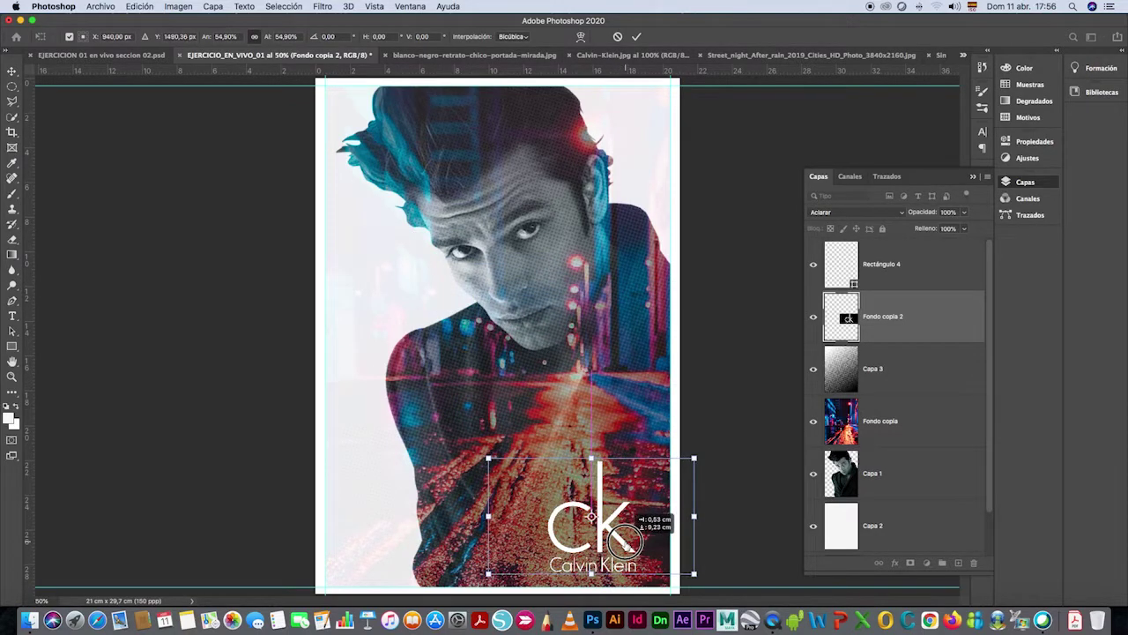
click(636, 37)
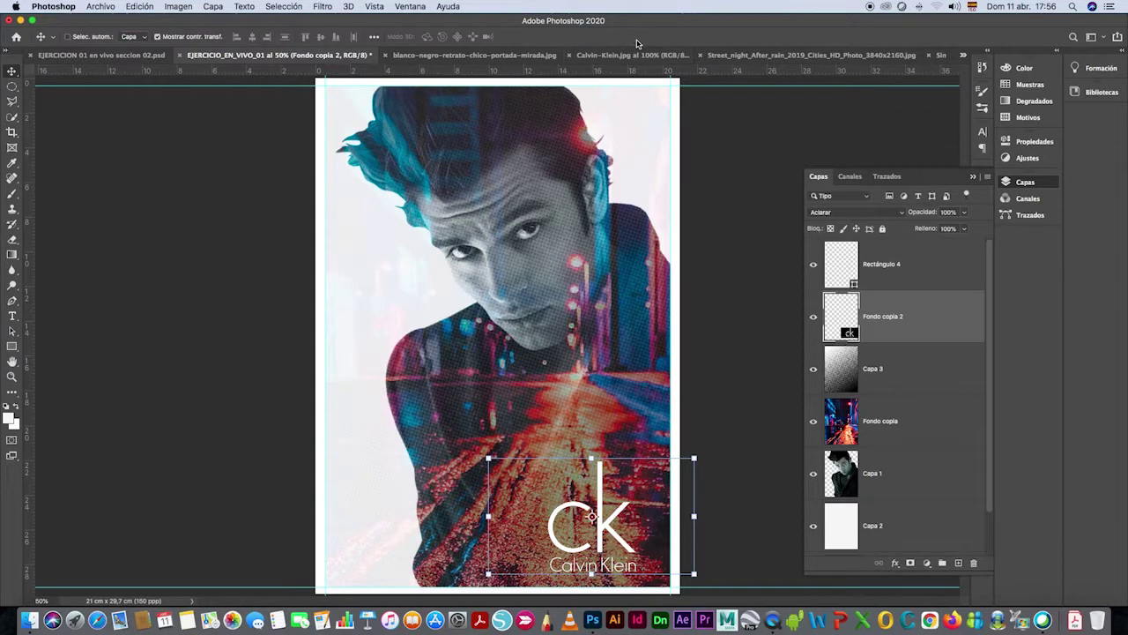